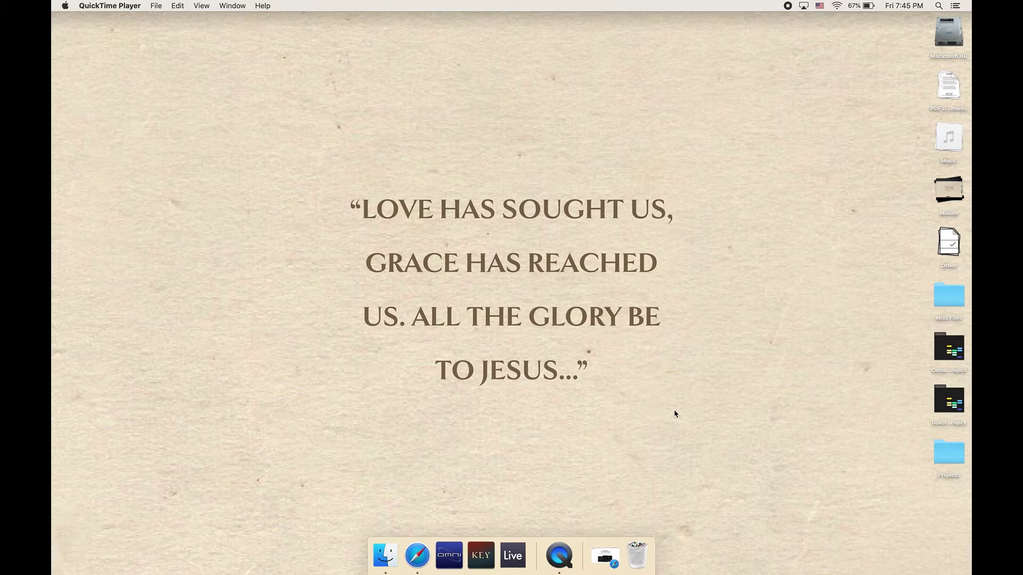
Switch to Safari and browse from the MultiTracks.com home page to the Free Content page, viewing its free downloads
click(417, 557)
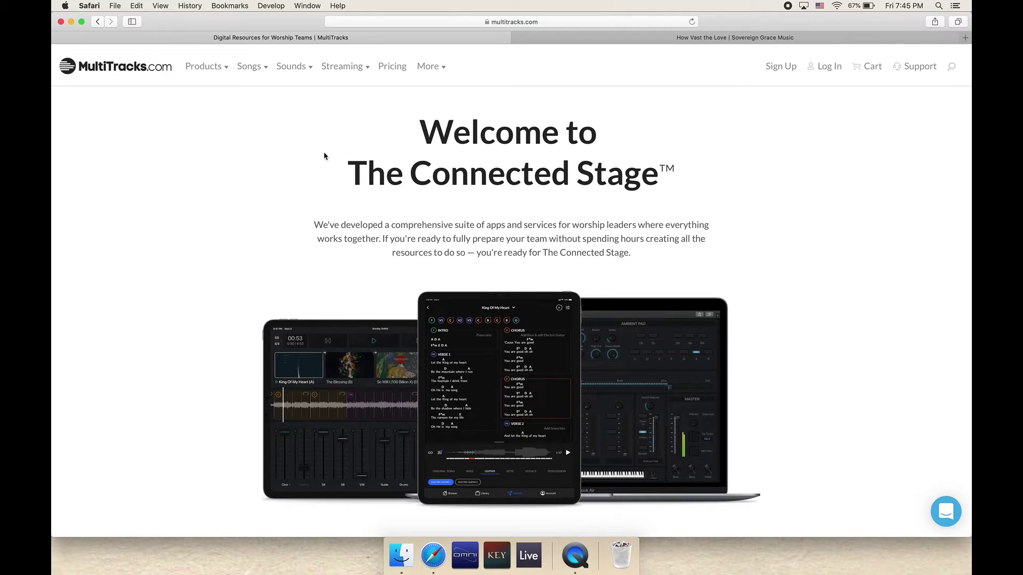
scroll(324, 156, up, 2)
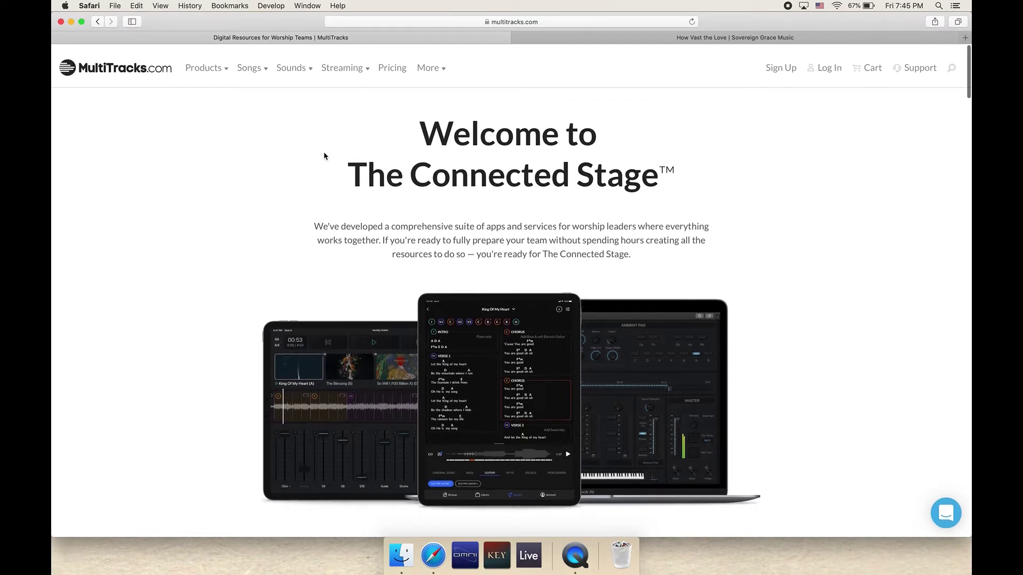
scroll(324, 156, down, 3)
scroll(324, 156, up, 3)
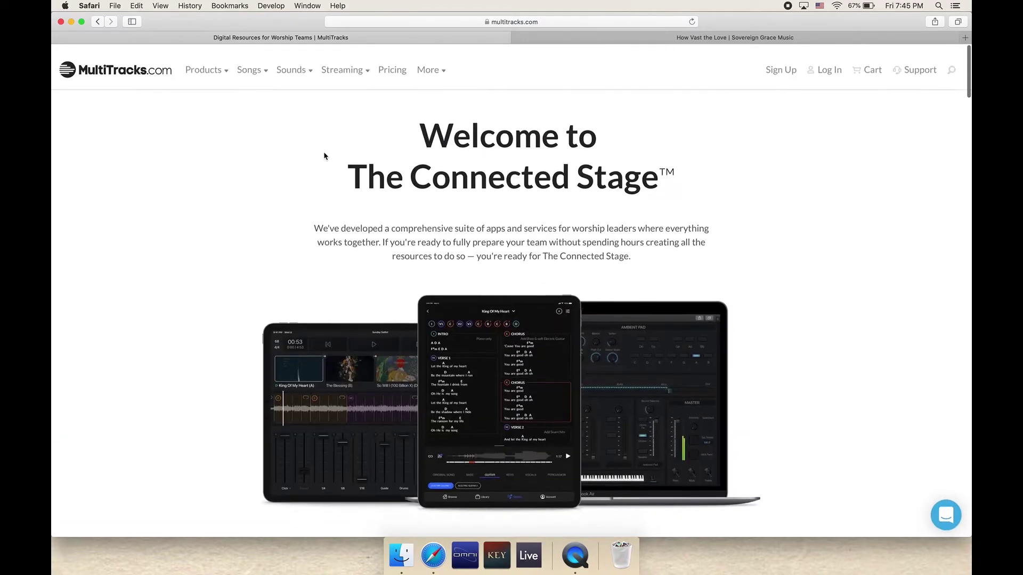
scroll(324, 156, down, 7)
scroll(324, 153, down, 15)
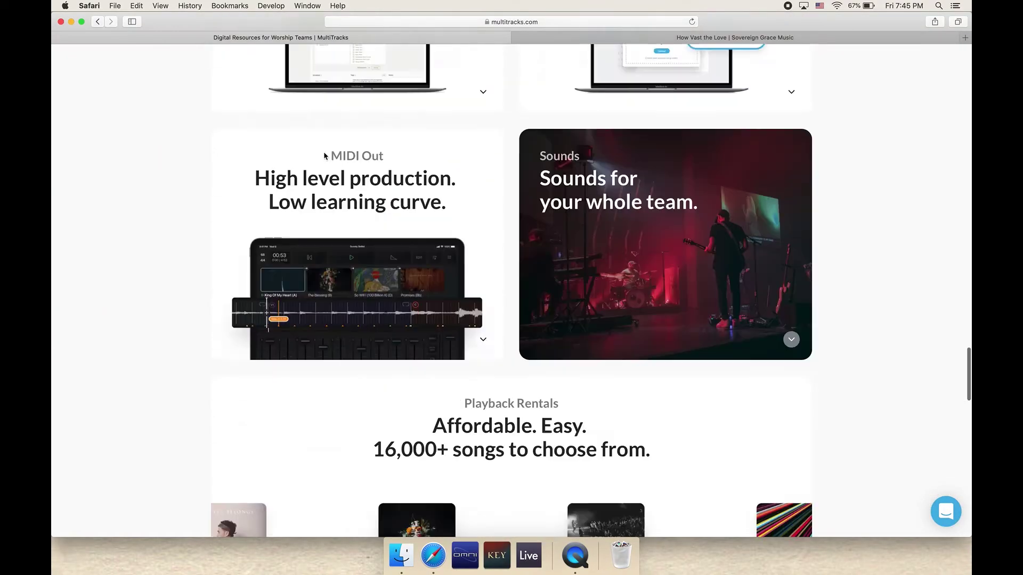
scroll(324, 156, down, 5)
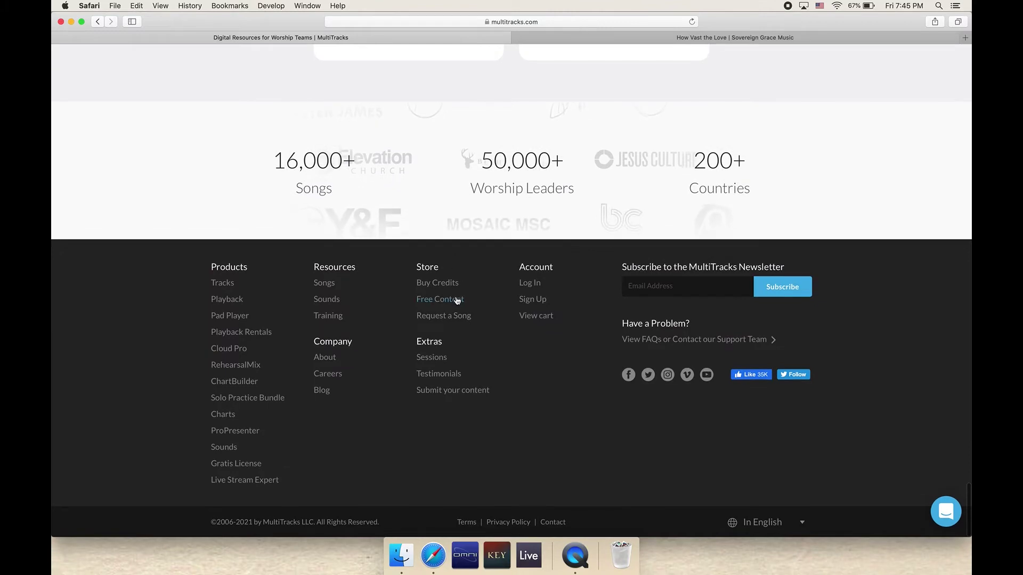
click(456, 300)
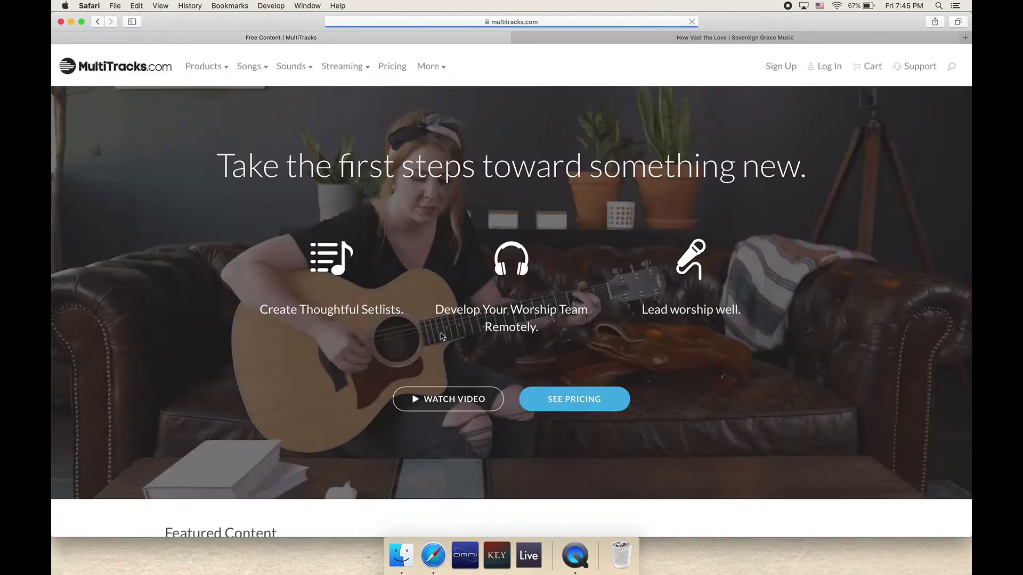
scroll(561, 269, down, 12)
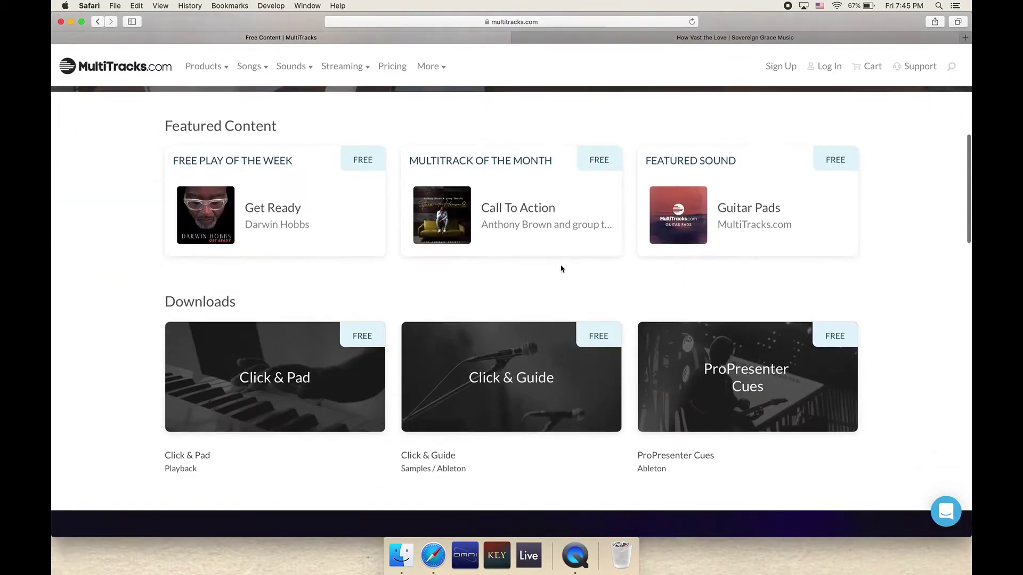
scroll(561, 269, up, 2)
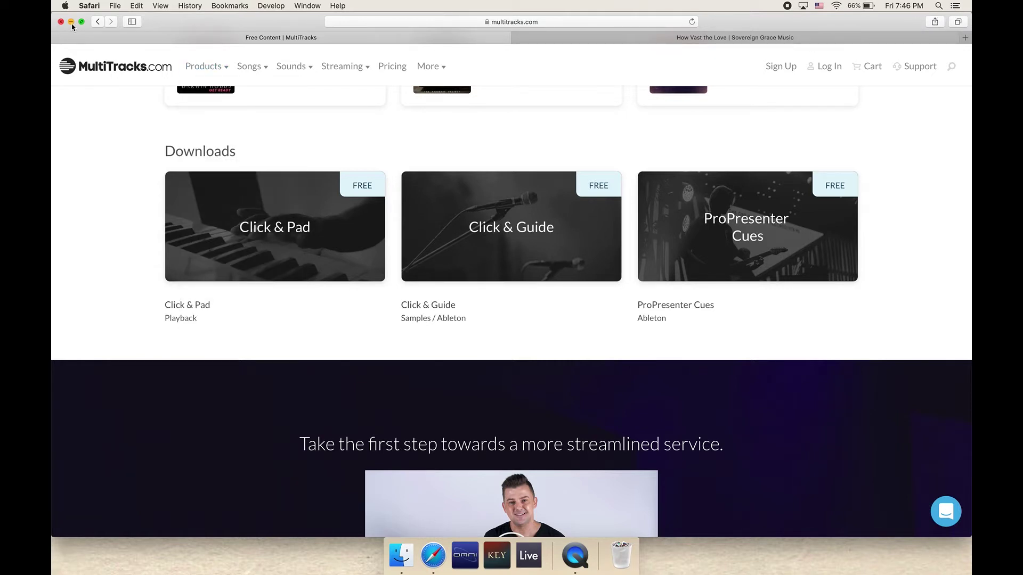
Return to the MultiTracks.com home page and minimize the browser window
click(199, 60)
click(152, 71)
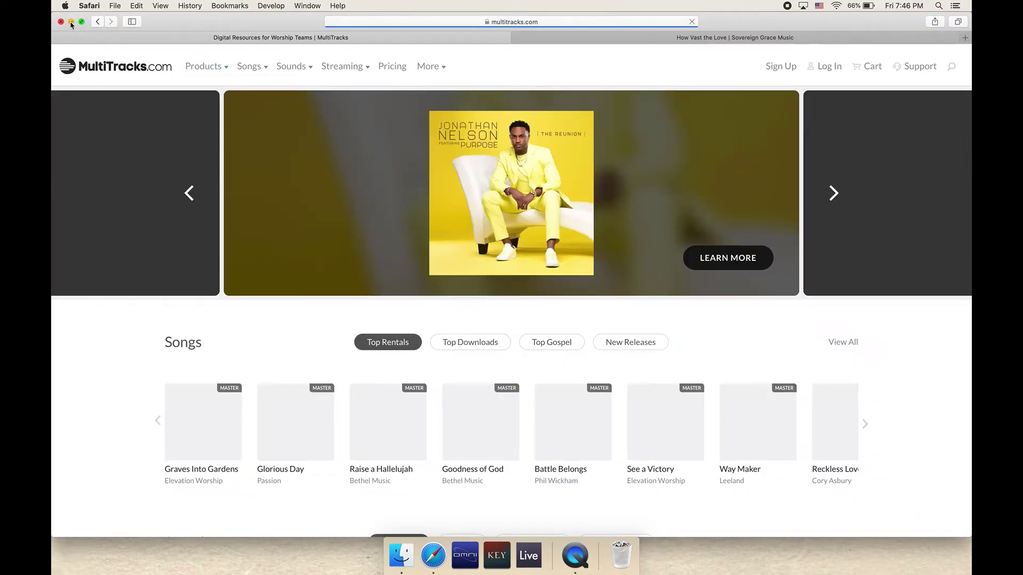
click(70, 22)
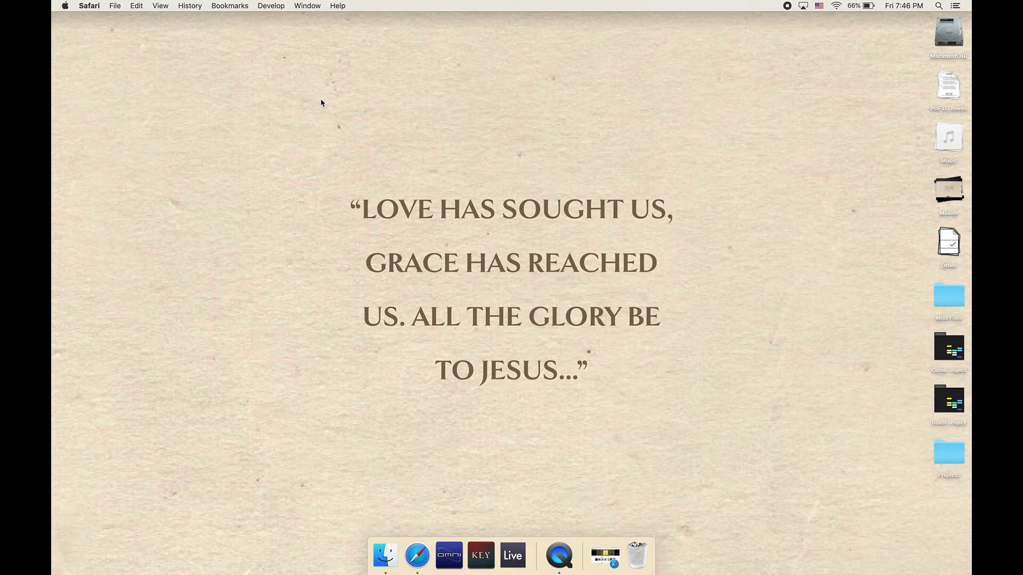
Open Ableton Live and switch the empty set to Arrangement View
click(511, 558)
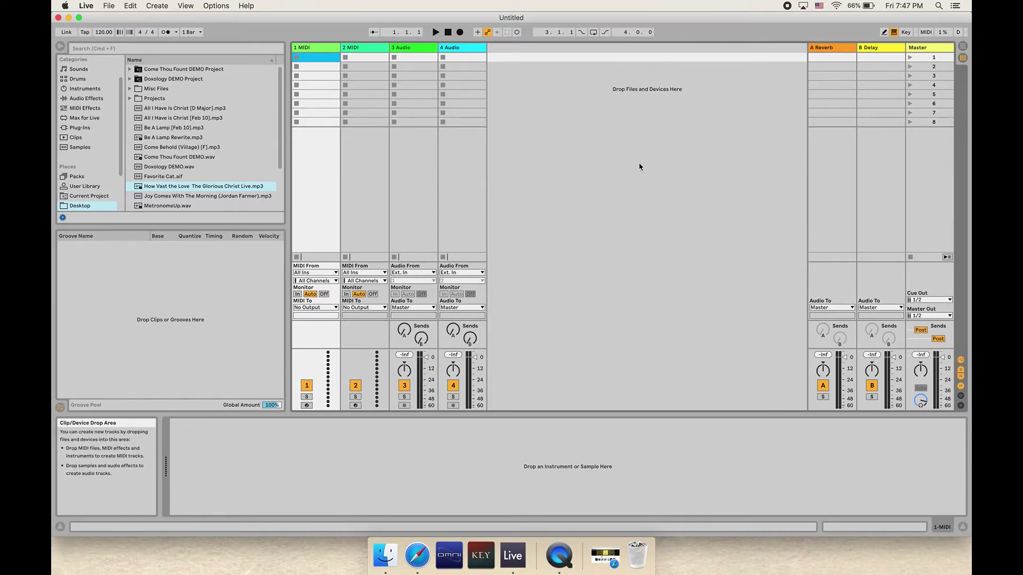
click(963, 51)
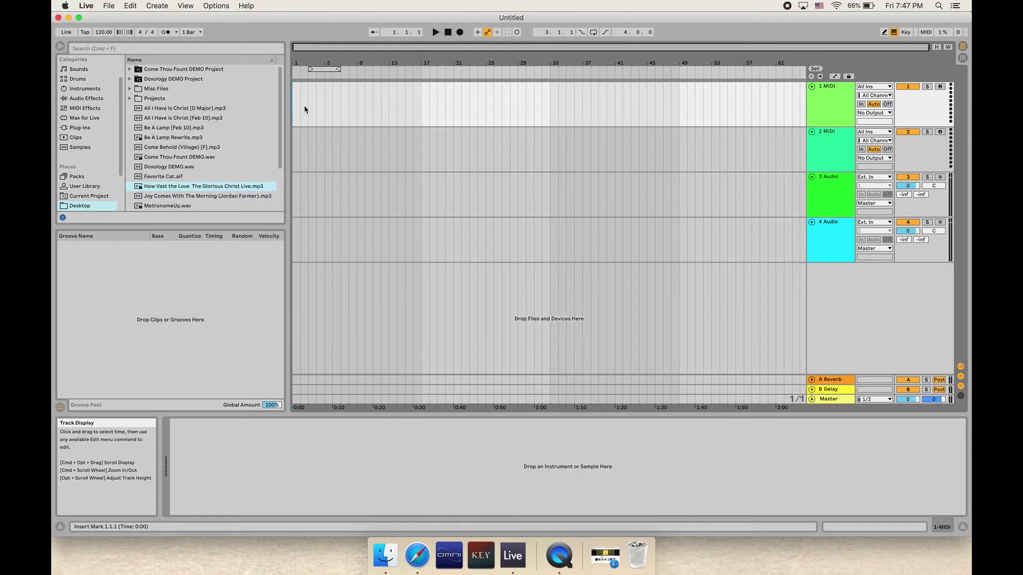
drag(297, 107, 642, 100)
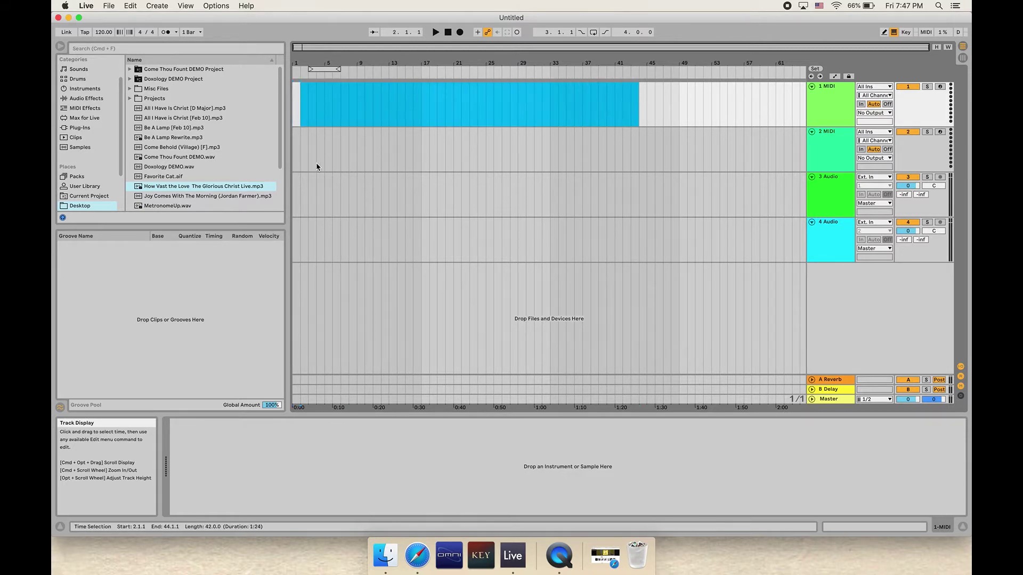
drag(300, 154, 541, 141)
click(616, 135)
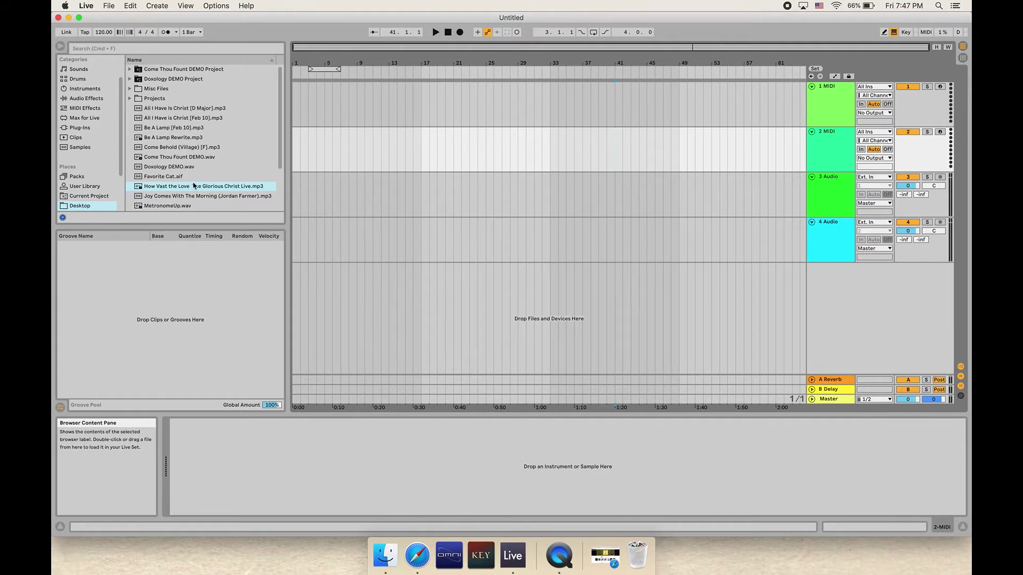
Add "How Vast the Love The Glorious Christ Live.mp3" from the Desktop to the first track, starting at bar 3
click(140, 188)
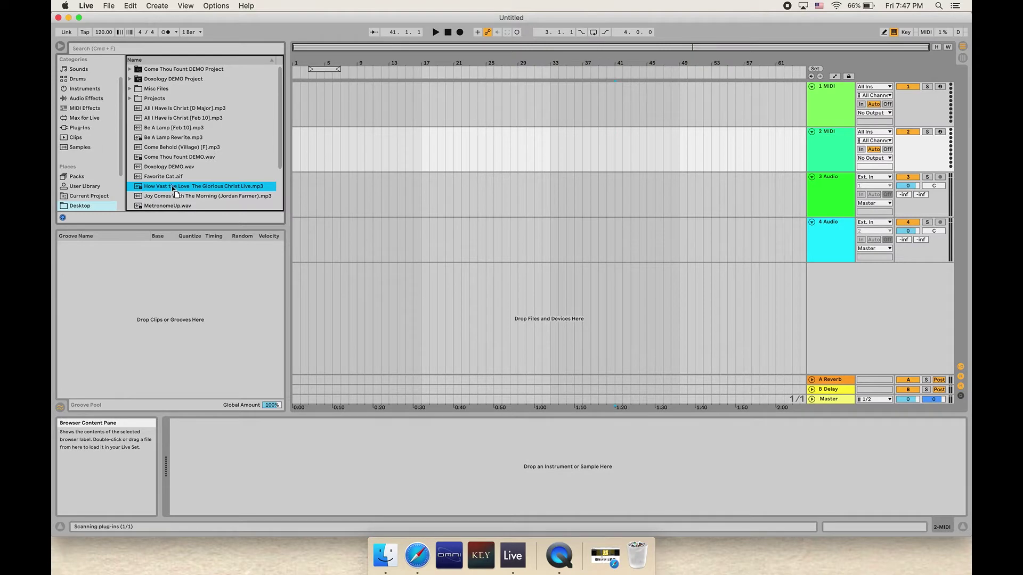
drag(173, 188, 306, 109)
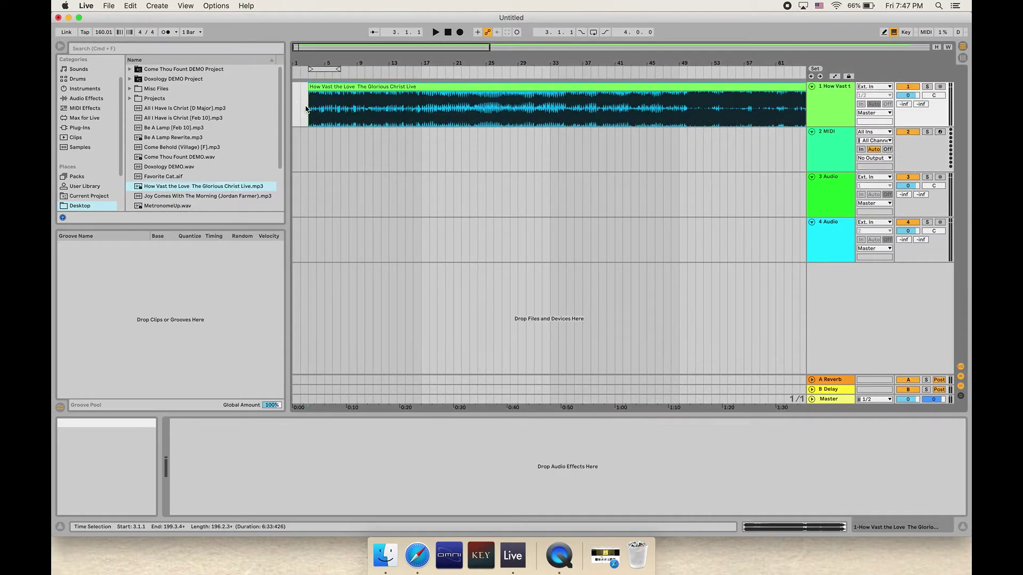
mouse_move(298, 63)
mouse_down()
mouse_move(295, 85)
mouse_move(293, 63)
mouse_up()
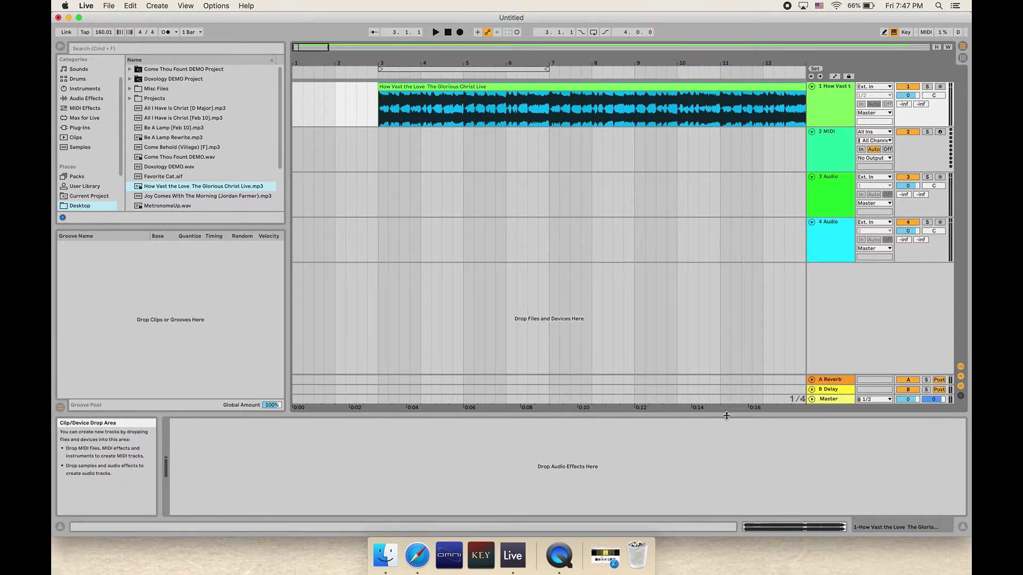
Open the song clip's waveform and examine its first four bars against the grid, starting at the downbeat
click(778, 527)
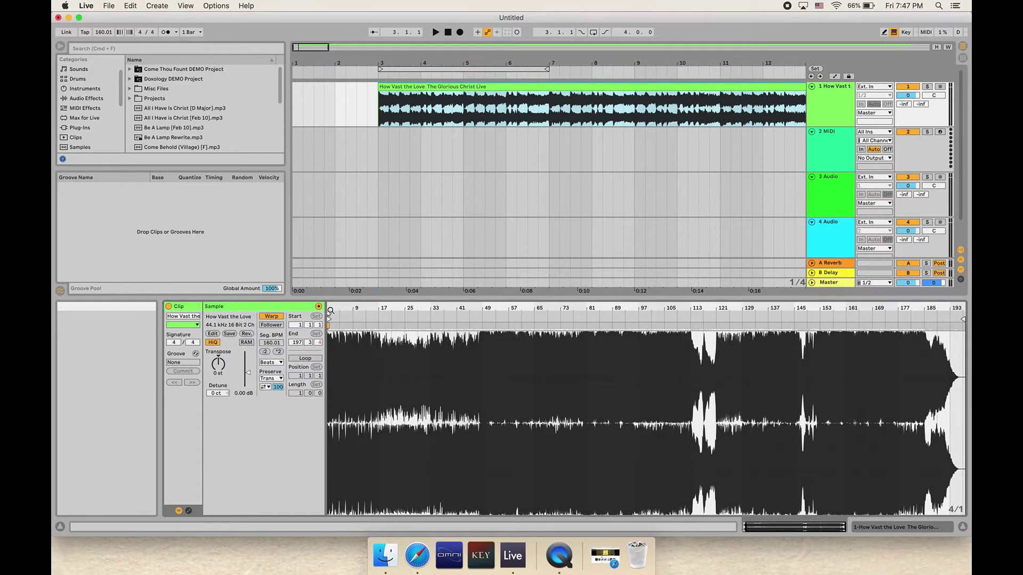
drag(327, 308, 380, 341)
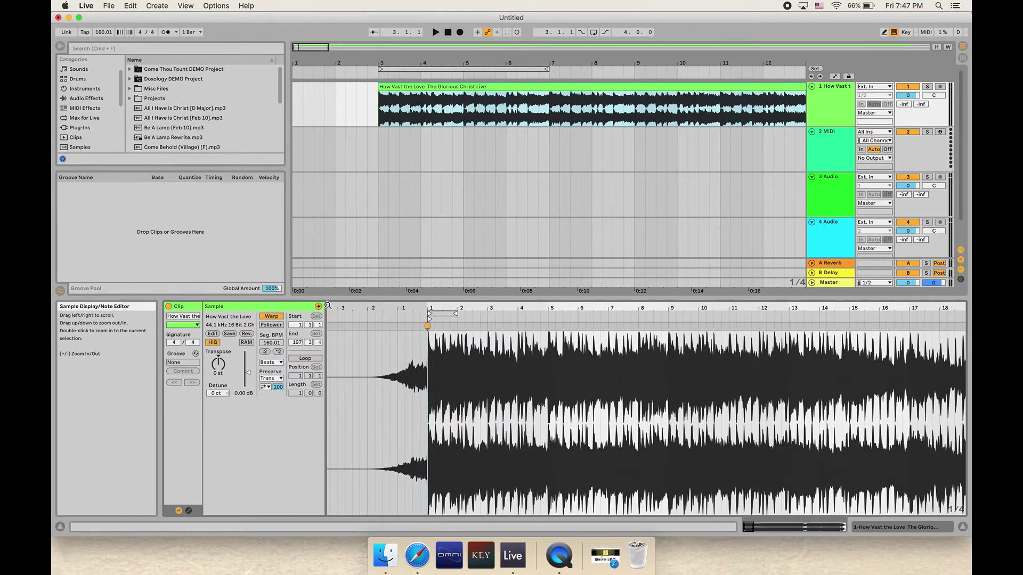
drag(328, 307, 328, 319)
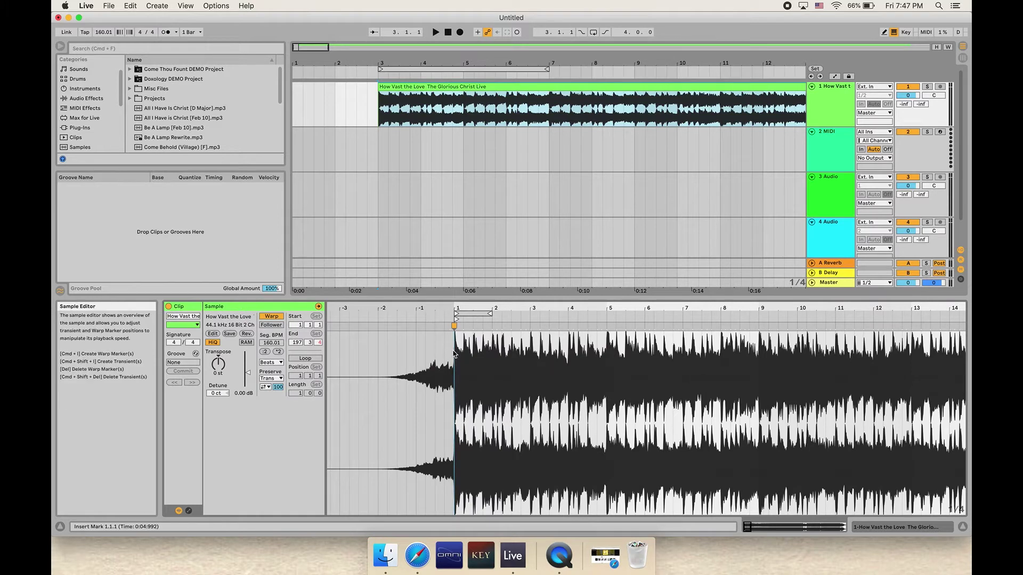
drag(455, 354, 607, 362)
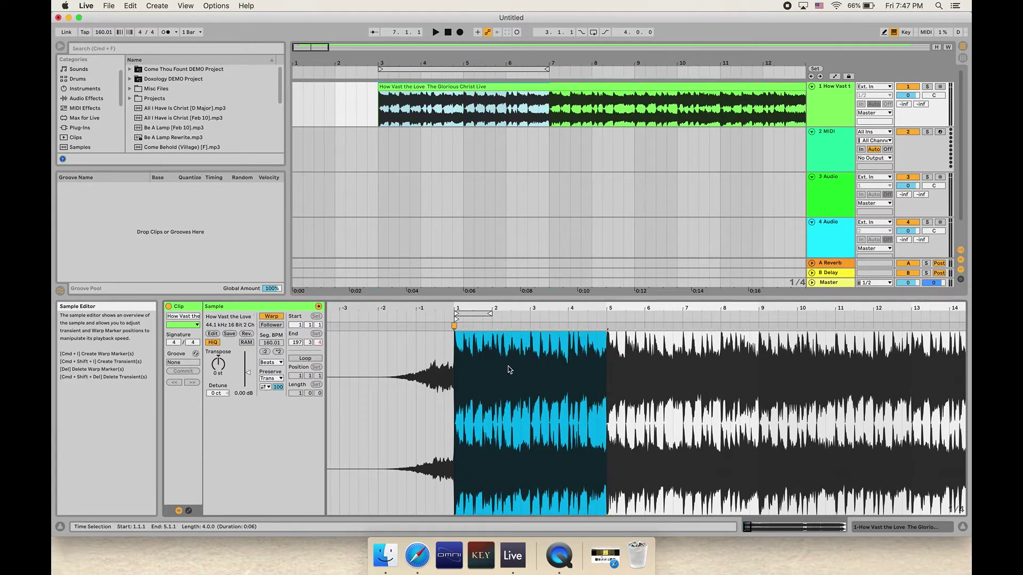
click(456, 359)
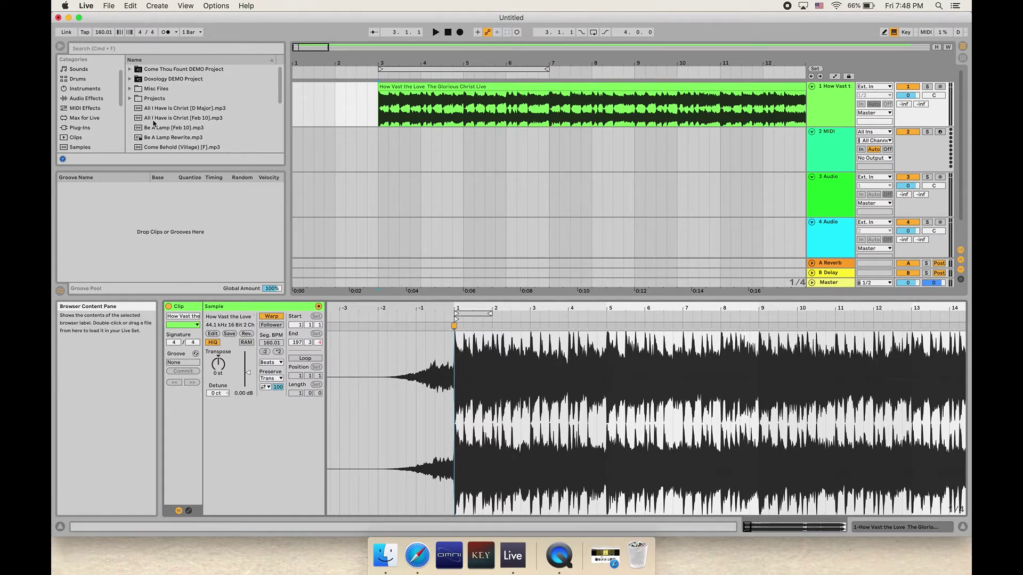
click(417, 87)
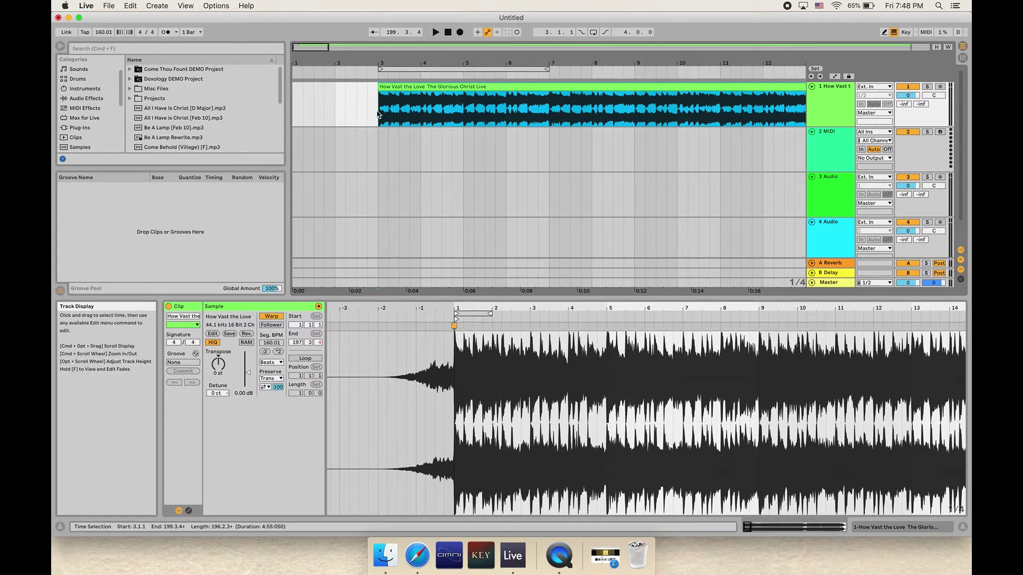
drag(378, 114, 548, 105)
click(546, 104)
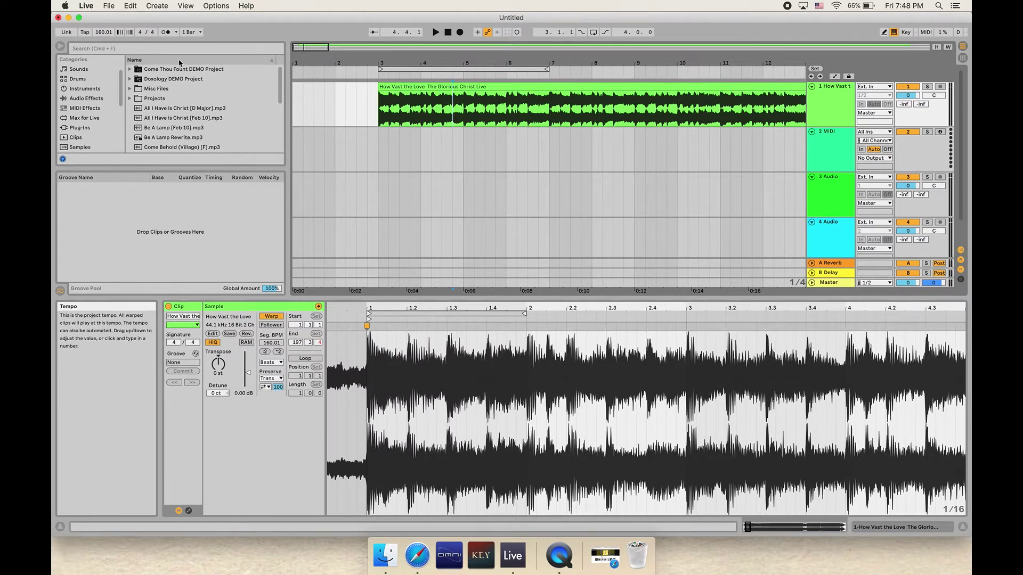
Set the project tempo to 80 BPM
click(394, 86)
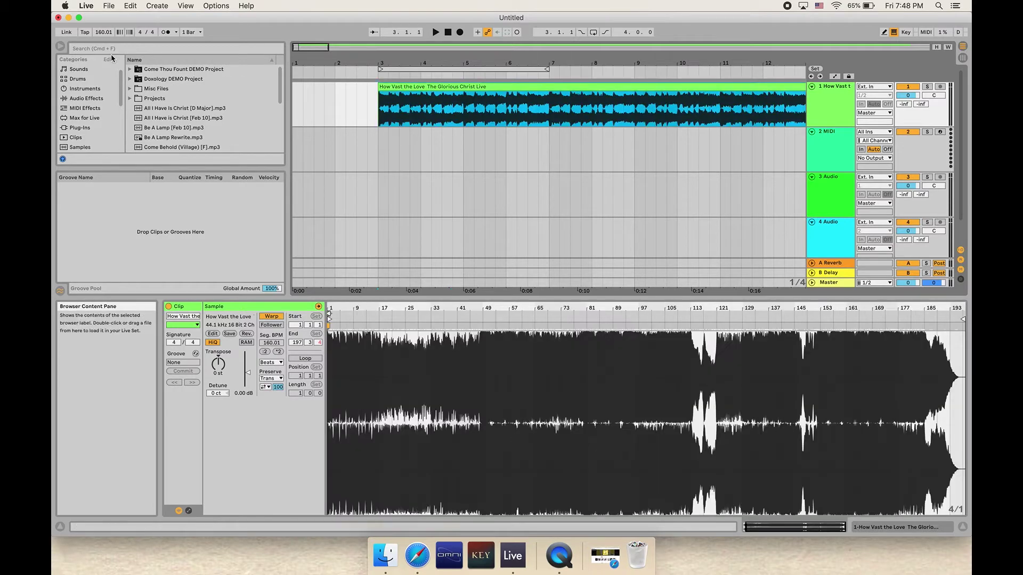
click(103, 33)
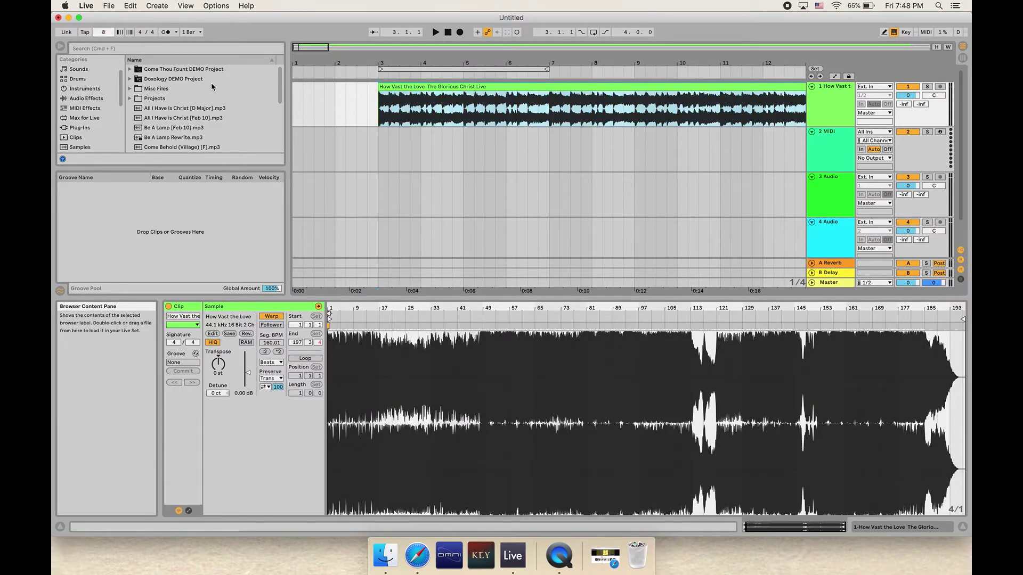
text(80)
key(Return)
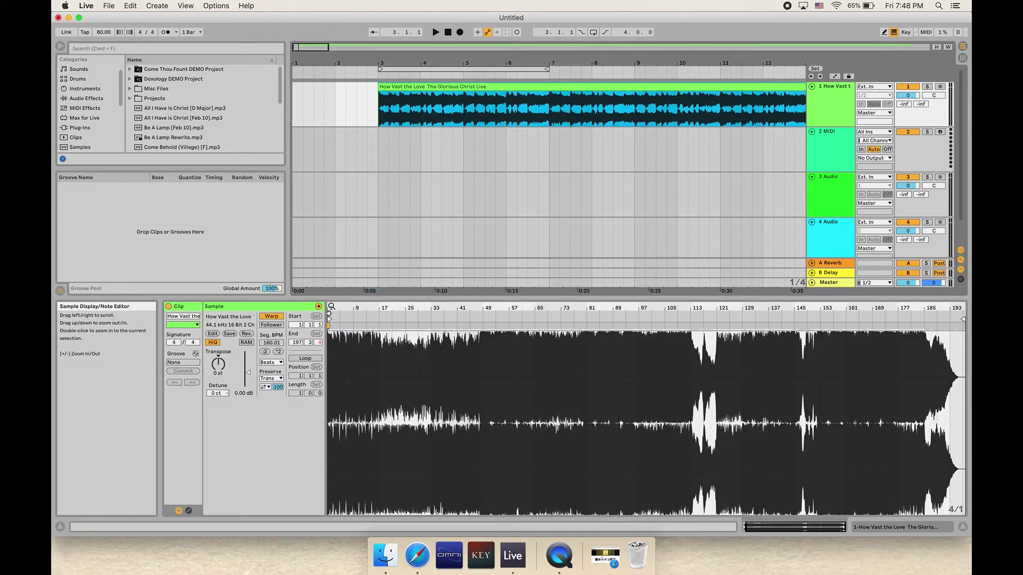
Move the clip's start marker back to -2.1.1 to include the intro swell, and halve the clip's original tempo
drag(328, 307, 519, 307)
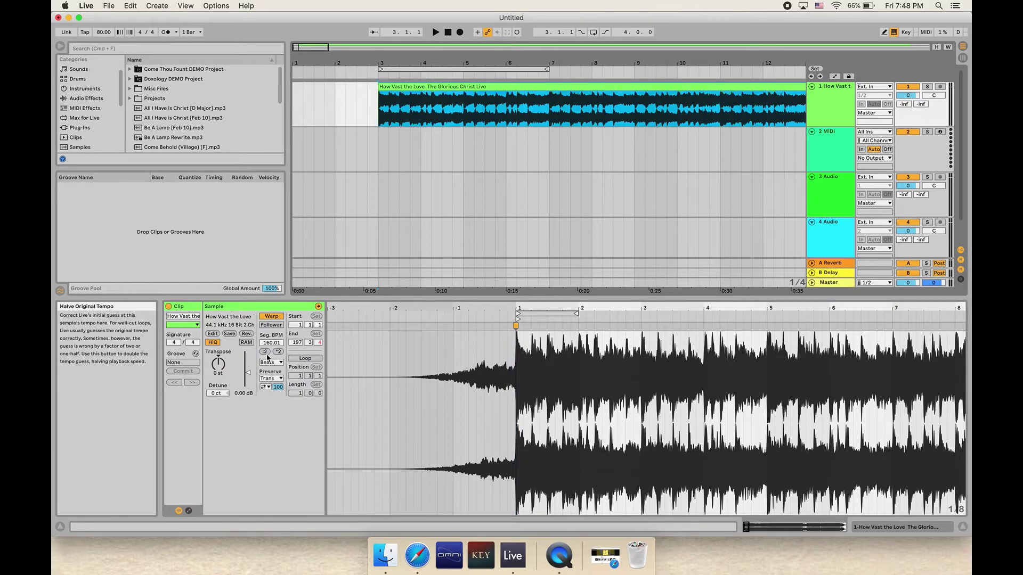
click(508, 326)
click(508, 326)
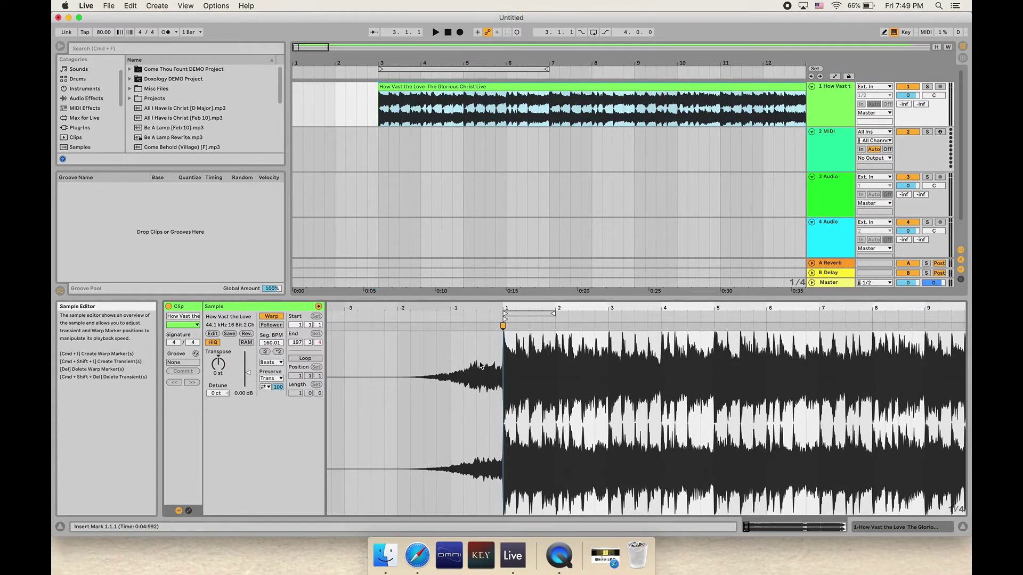
drag(502, 323, 399, 319)
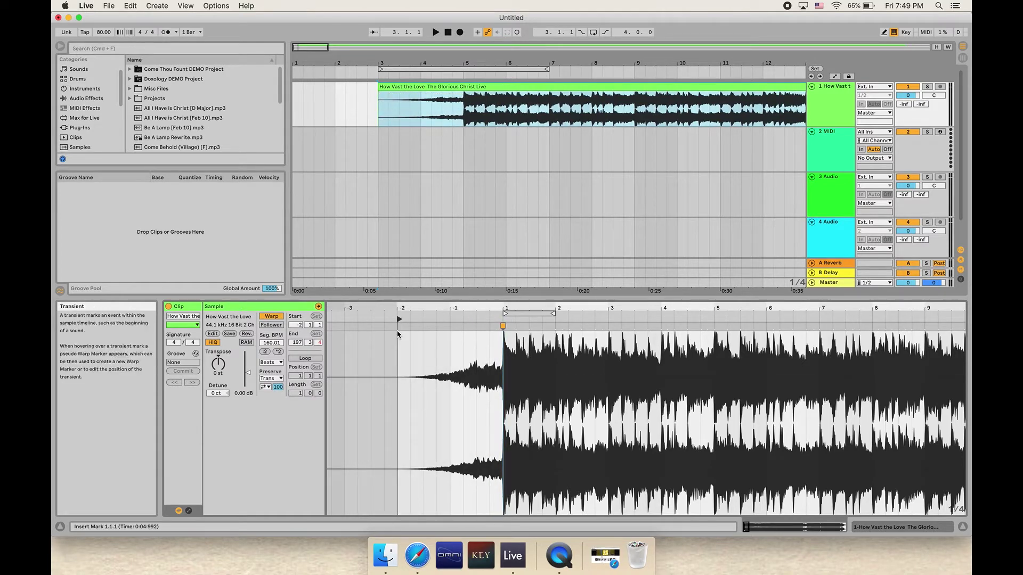
click(265, 352)
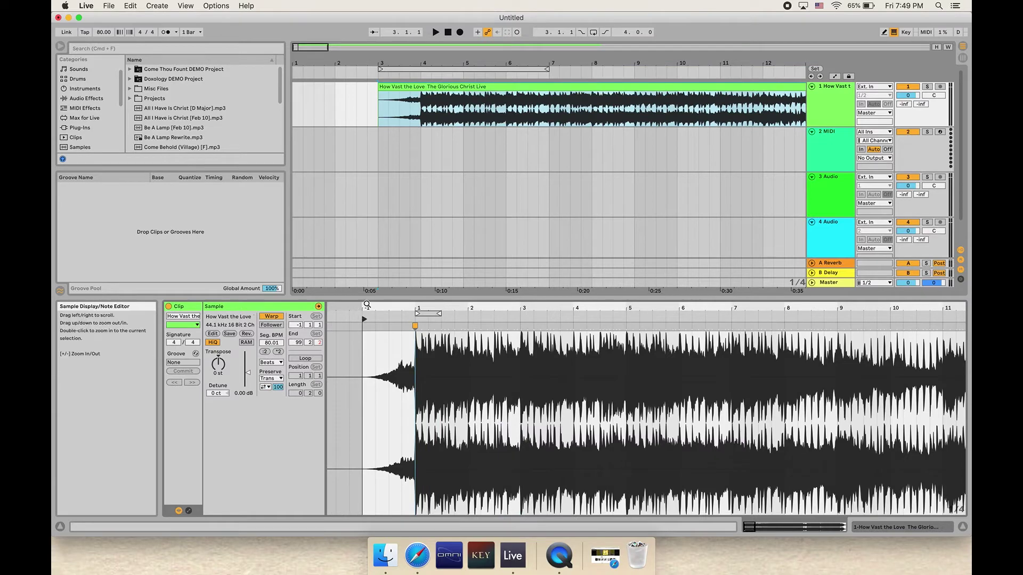
Check the intro swell before the downbeat and move the song clip to the beginning of the arrangement at 1.1.1
mouse_move(396, 312)
mouse_down()
mouse_move(423, 340)
mouse_move(532, 349)
mouse_up()
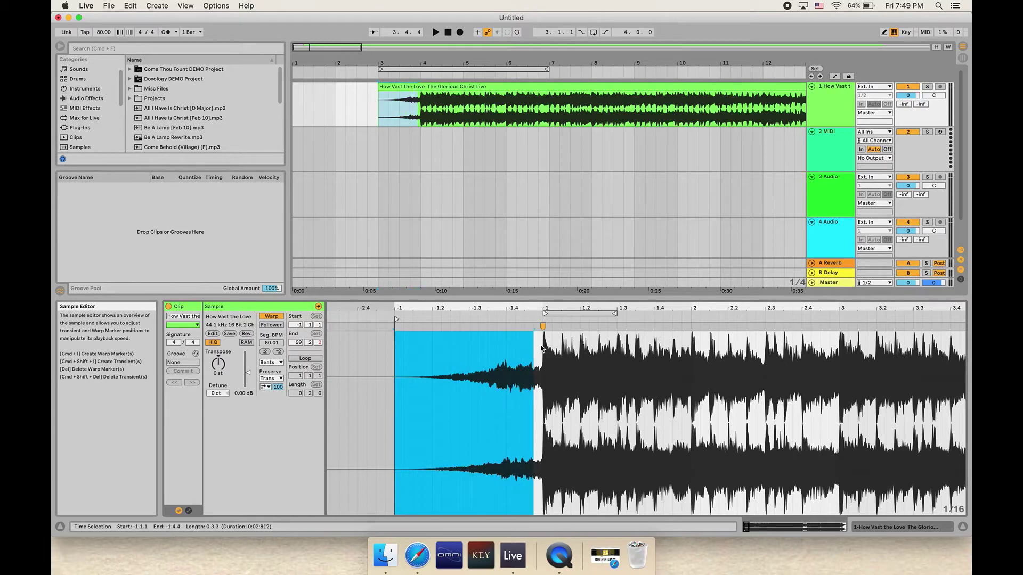
click(542, 348)
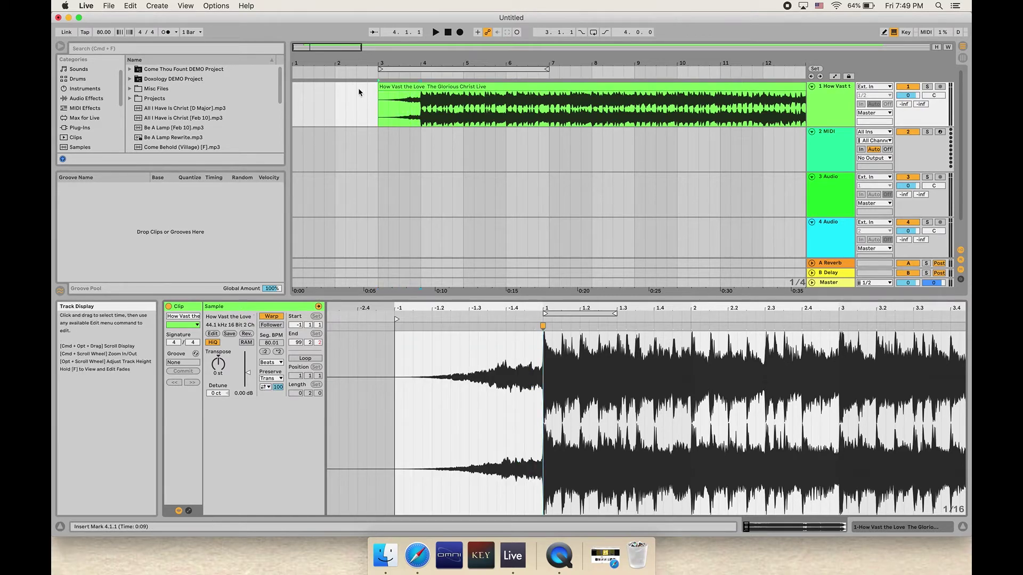
click(421, 85)
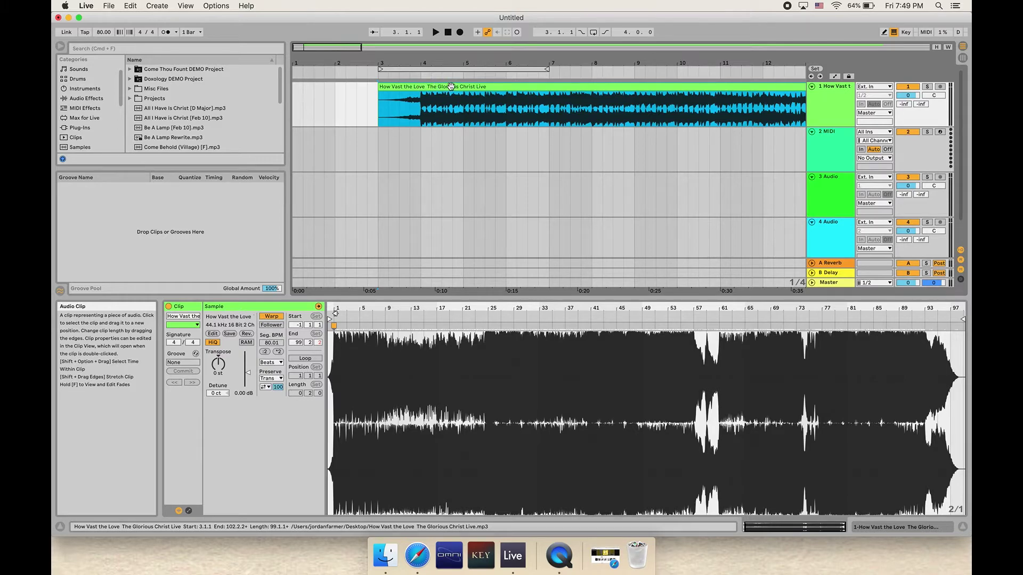
drag(451, 86, 318, 83)
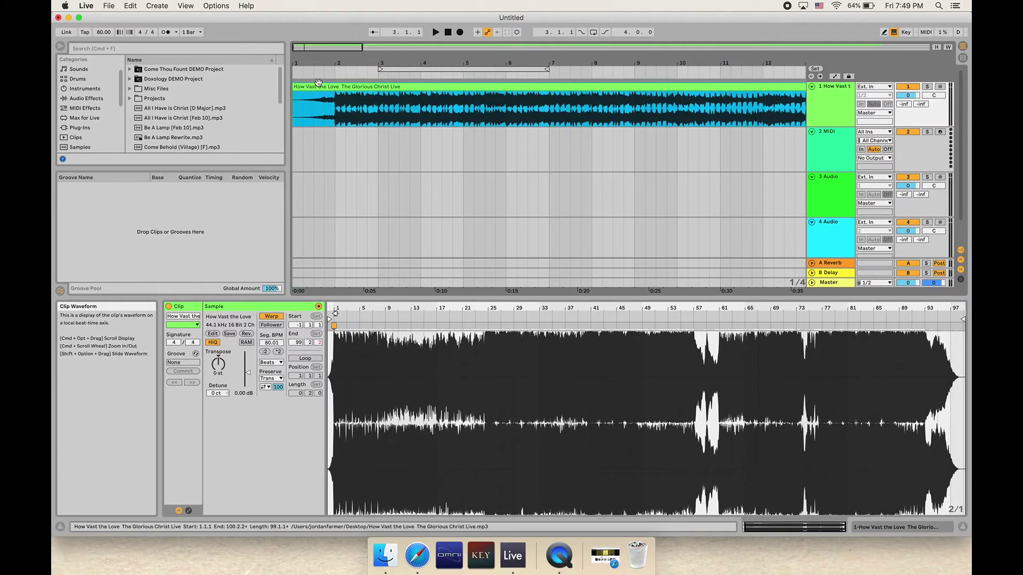
Examine how the song clip's intro swell and first bars line up with the arrangement grid, checking the downbeat at bar 2
scroll(305, 110, up, 3)
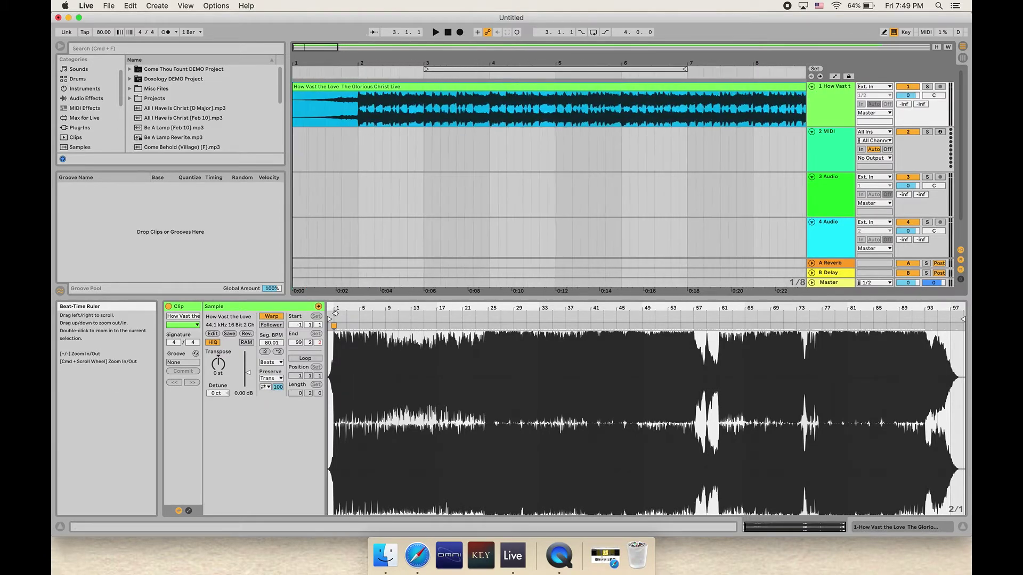
click(363, 118)
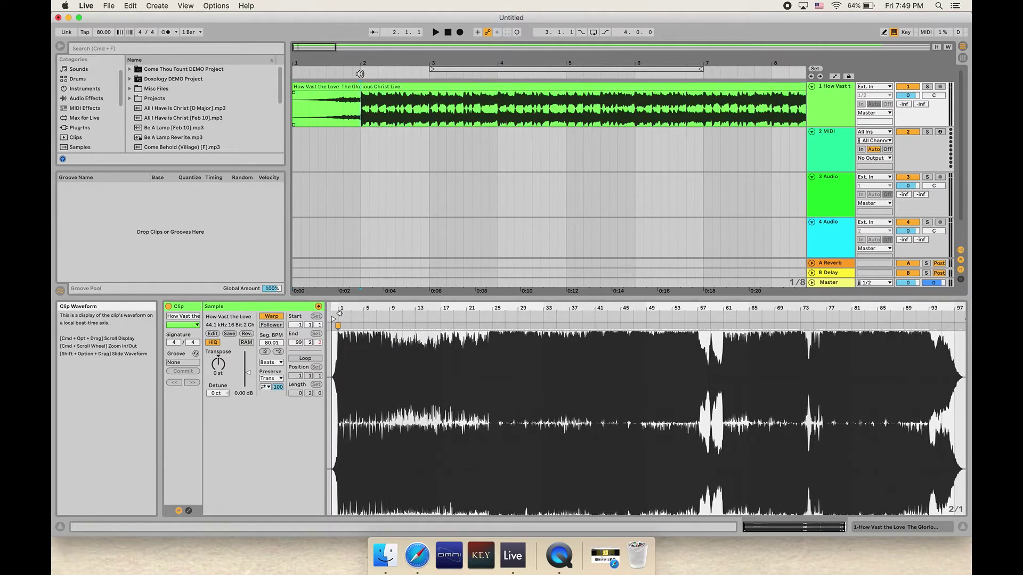
drag(360, 65, 400, 50)
double_click(400, 49)
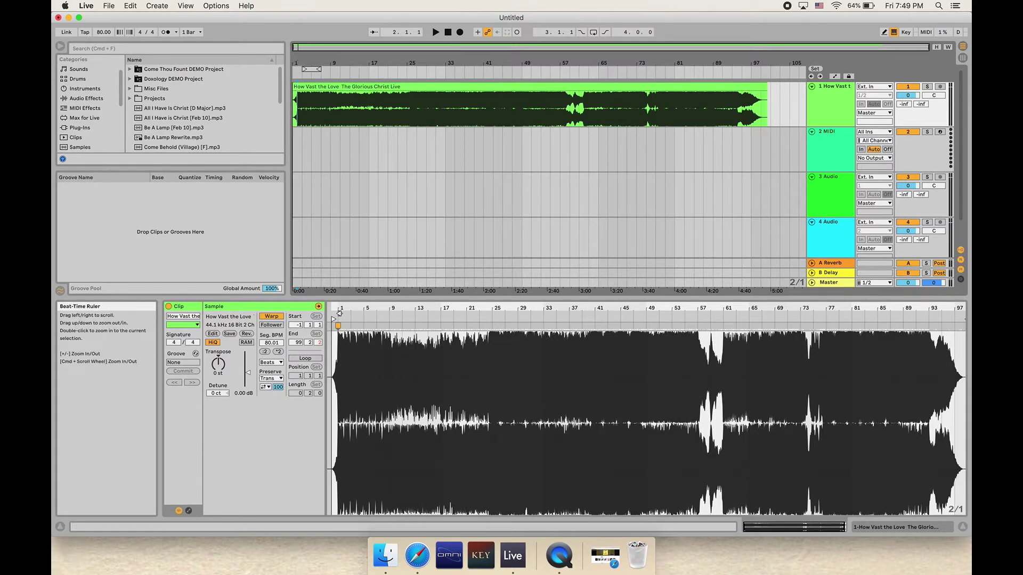
key(plus)
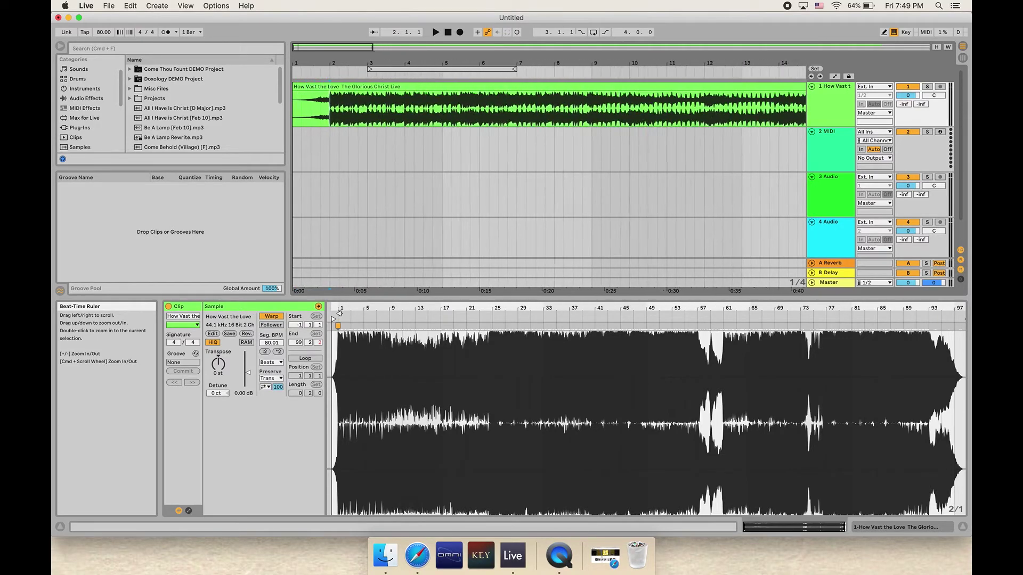
key(plus)
key(plus)
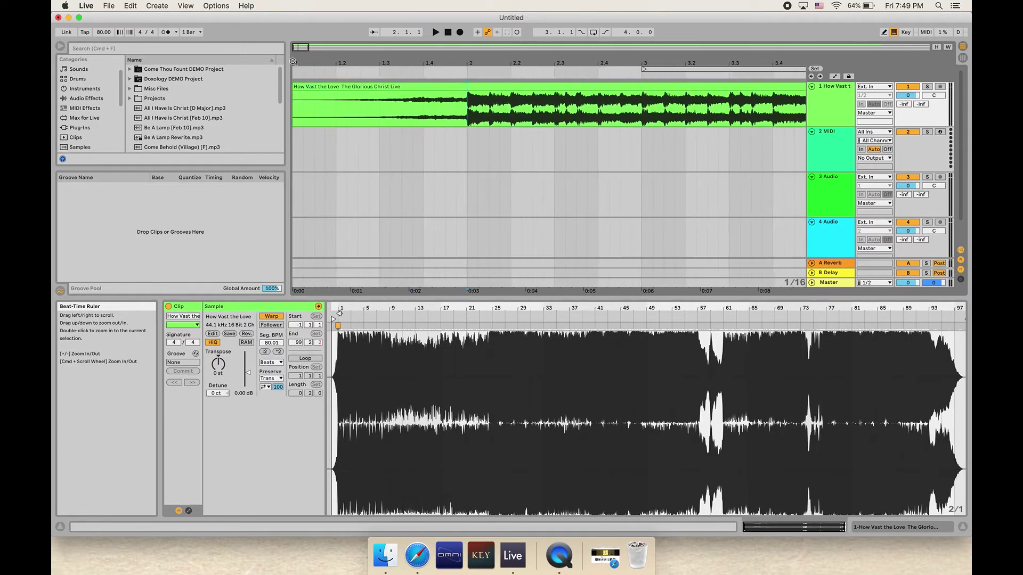
key(minus)
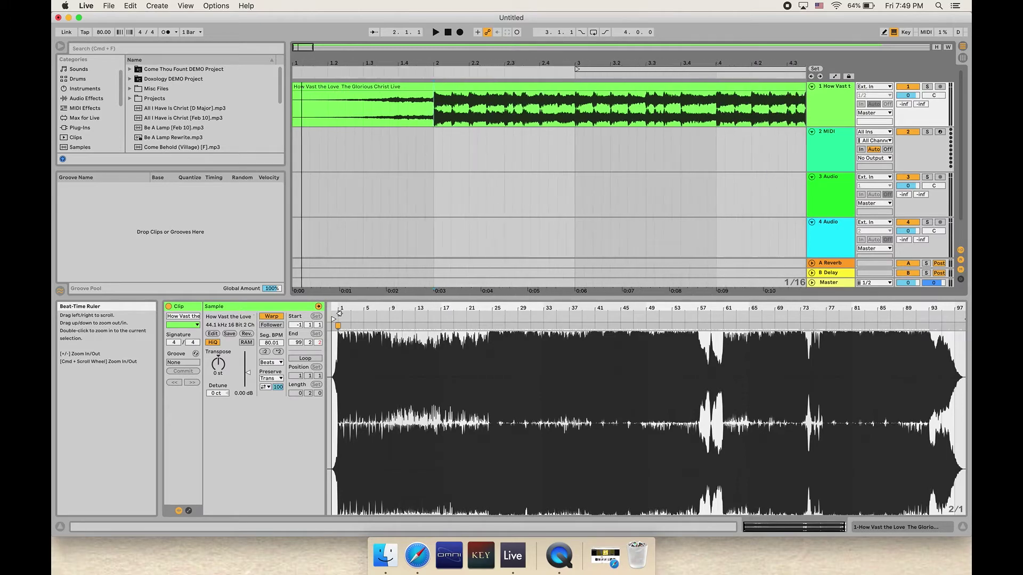
key(minus)
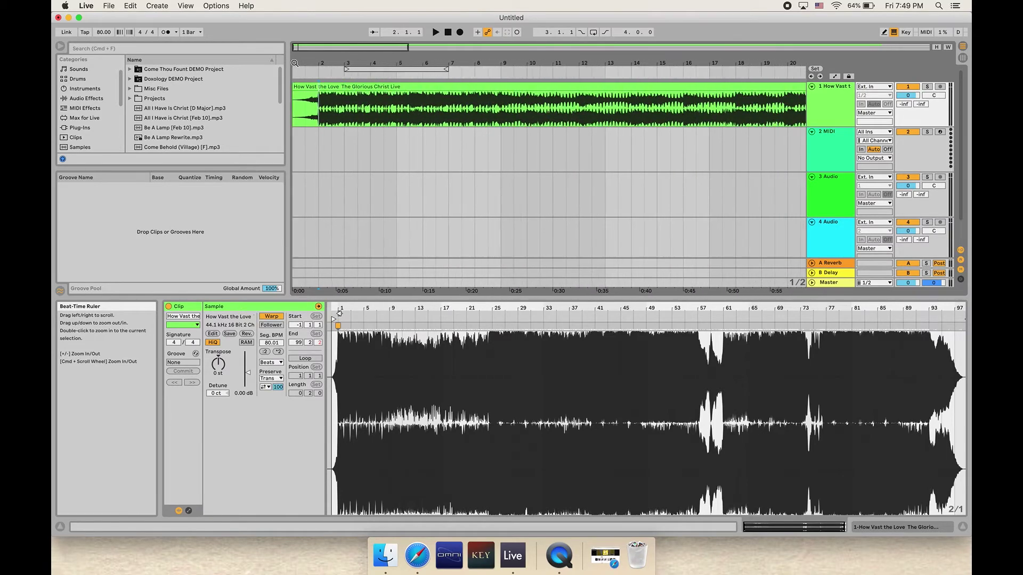
key(plus)
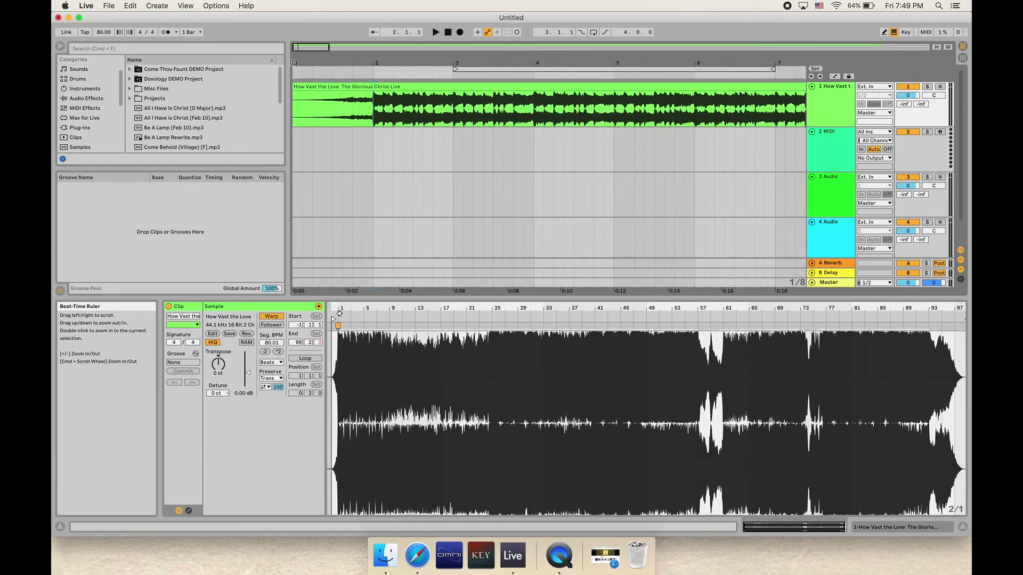
key(plus)
click(533, 138)
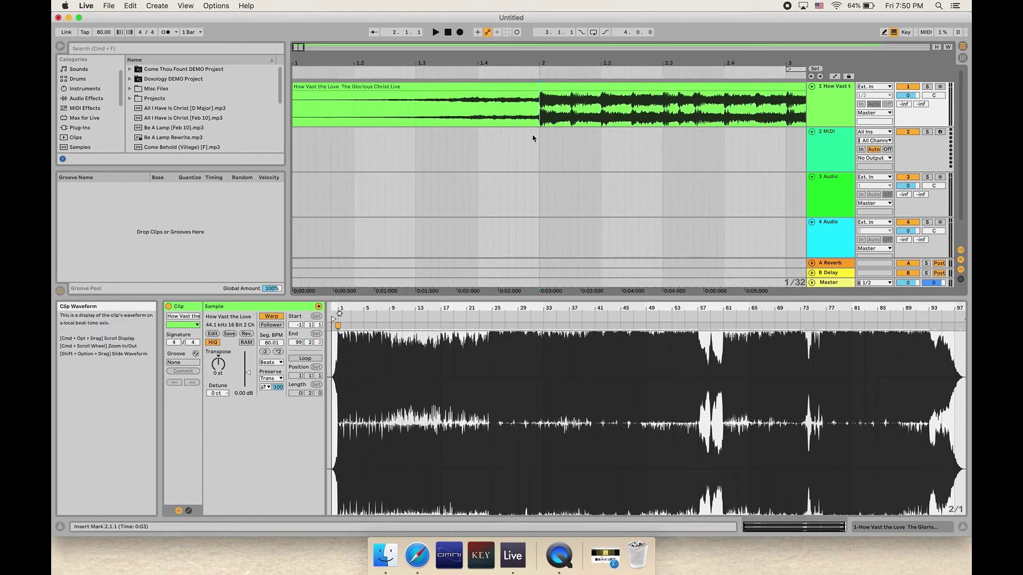
click(560, 99)
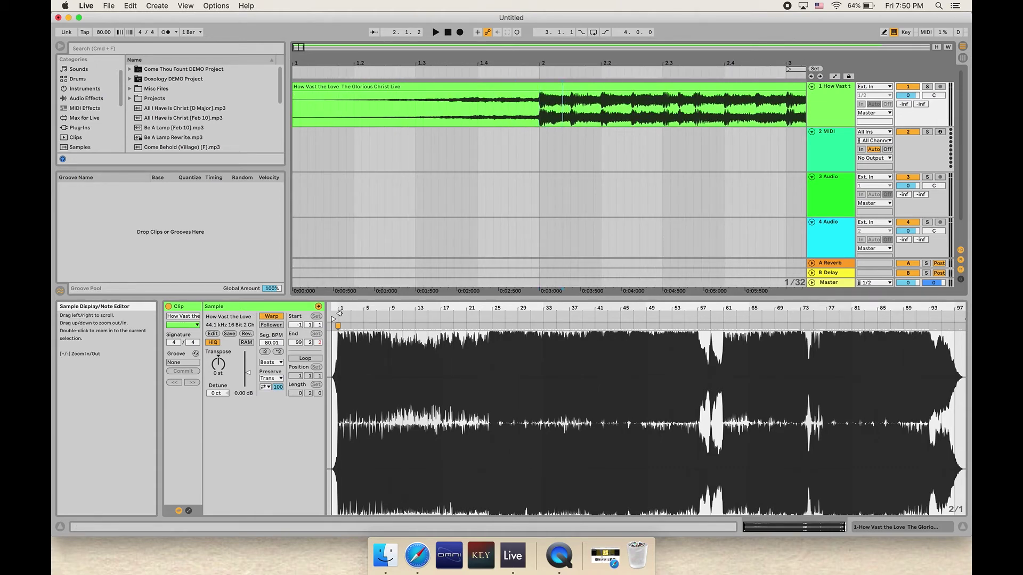
Compare the clip's own waveform around its first downbeat with the opening bars in the arrangement
drag(344, 309, 406, 303)
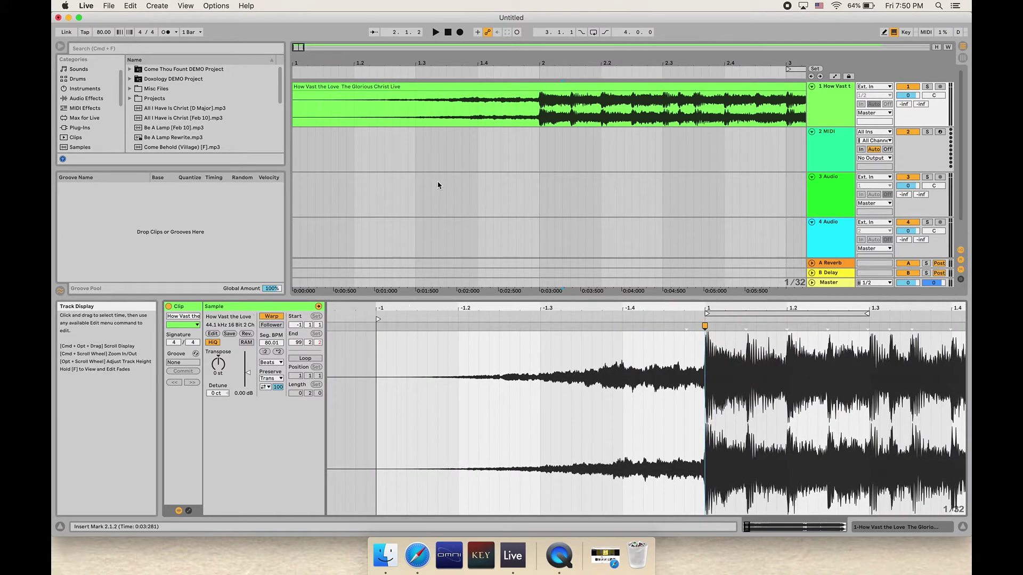
click(490, 97)
drag(491, 65, 360, 63)
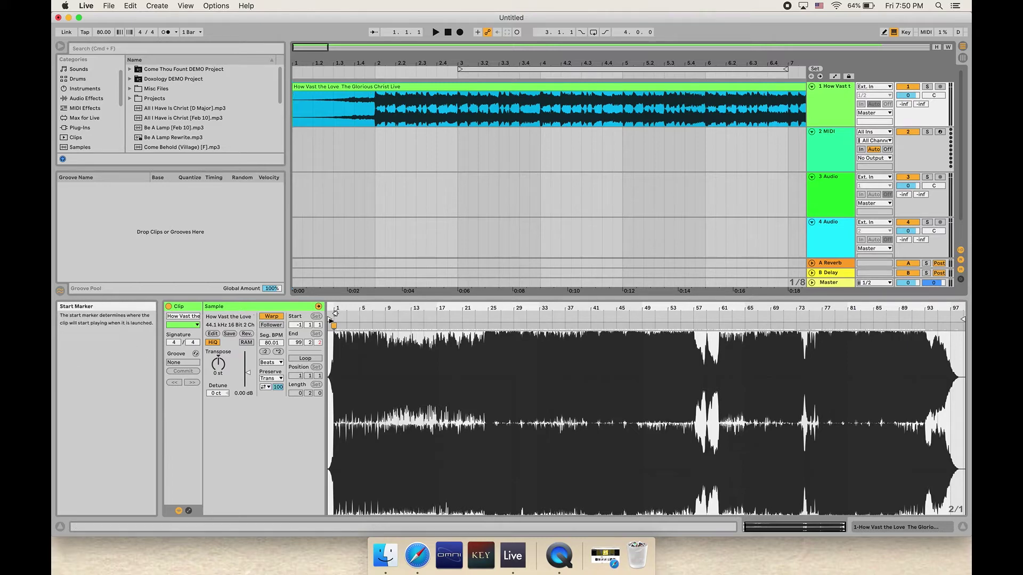
drag(336, 314, 568, 357)
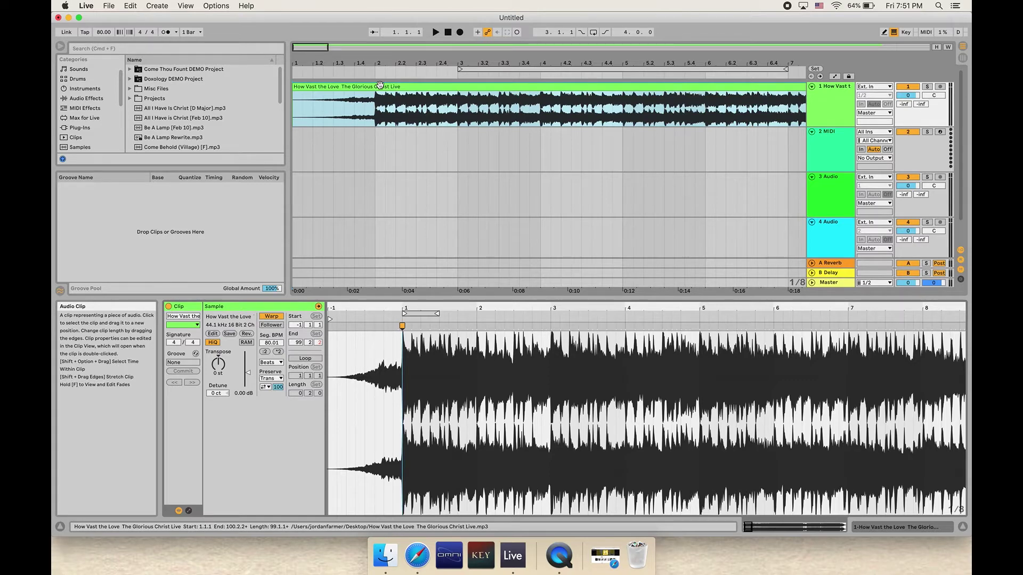
Switch to Safari and search MultiTracks.com for "How vast the love"
key(ctrl+Up)
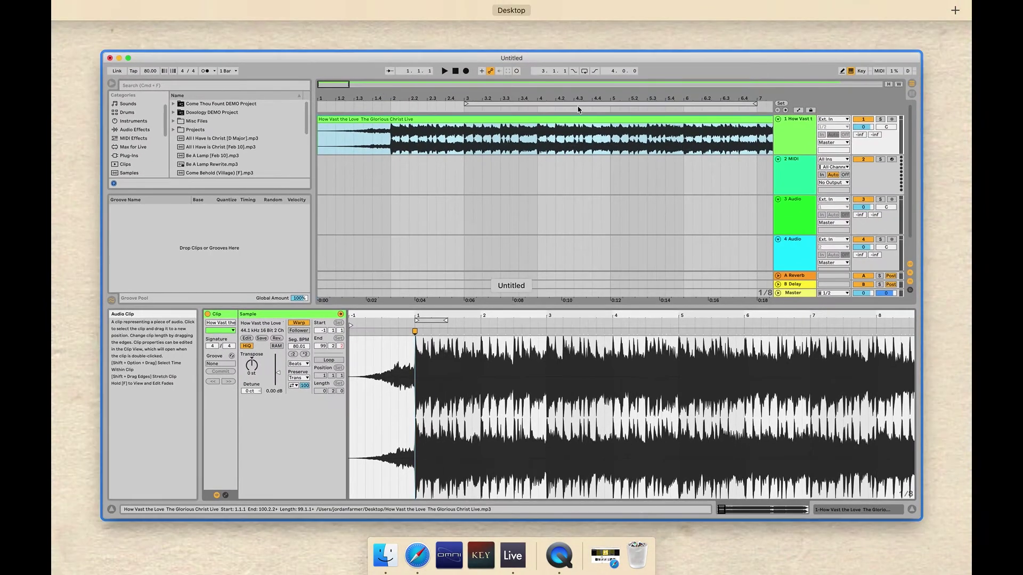
click(419, 570)
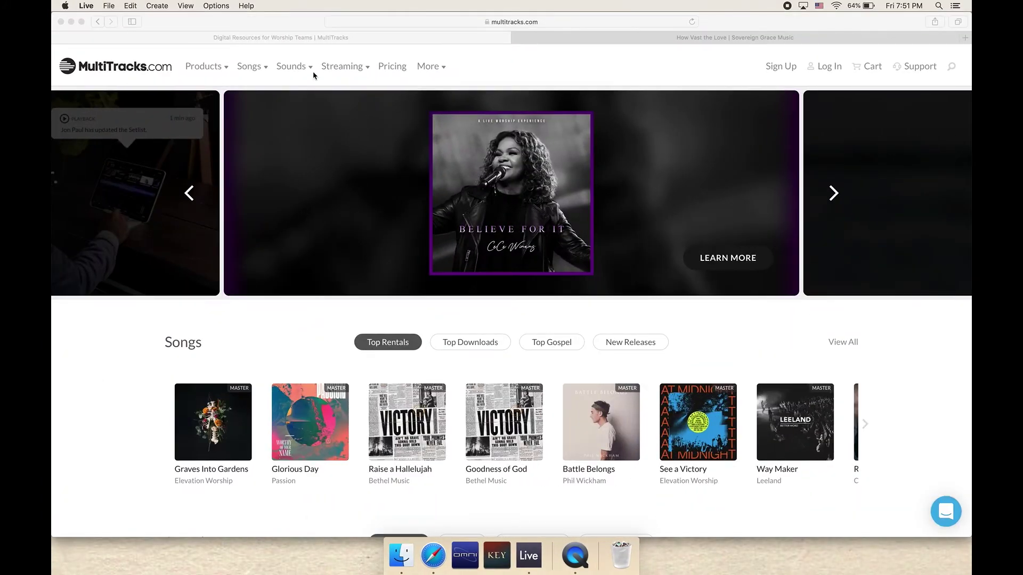
click(952, 68)
text(How tr)
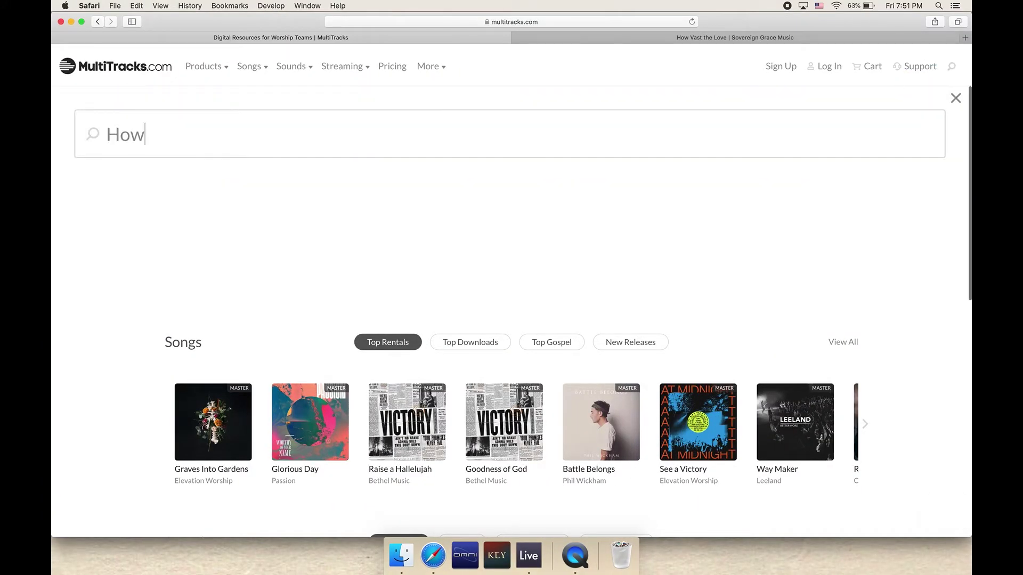
key(BackSpace)
key(BackSpace)
text(va)
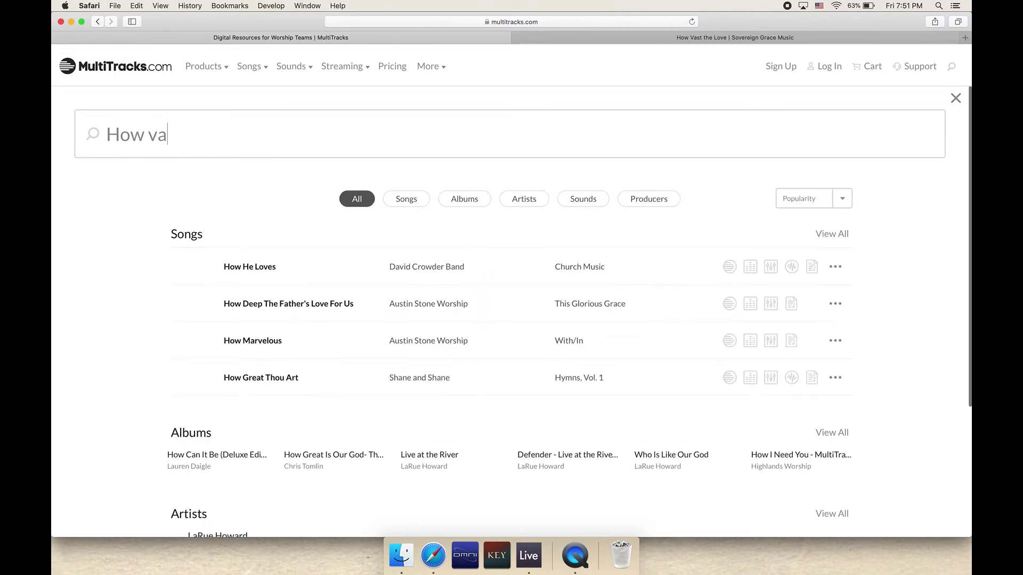
text(st the love)
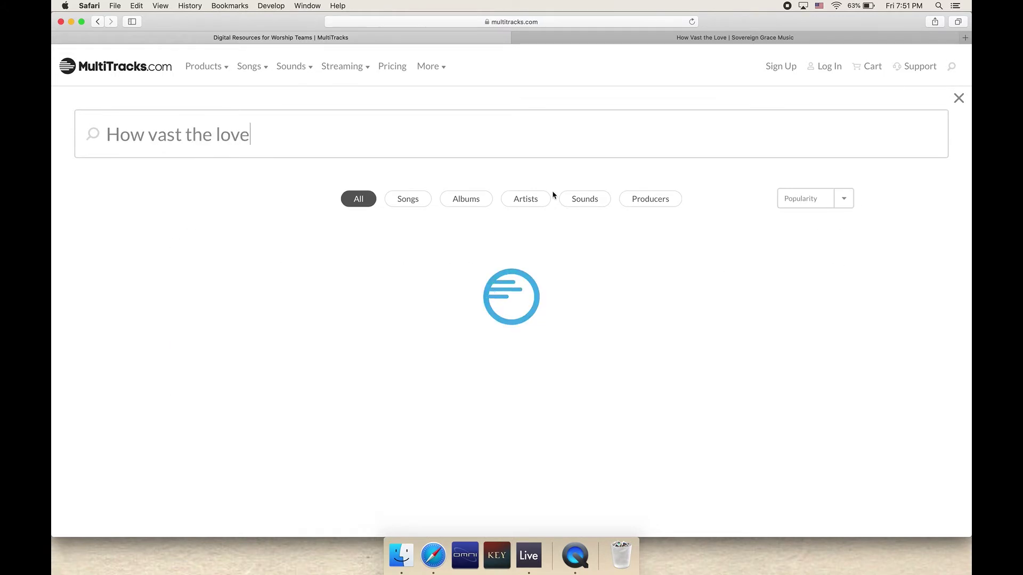
Open the How Vast The Love song page, check its listed BPM, and switch back to Live
click(256, 271)
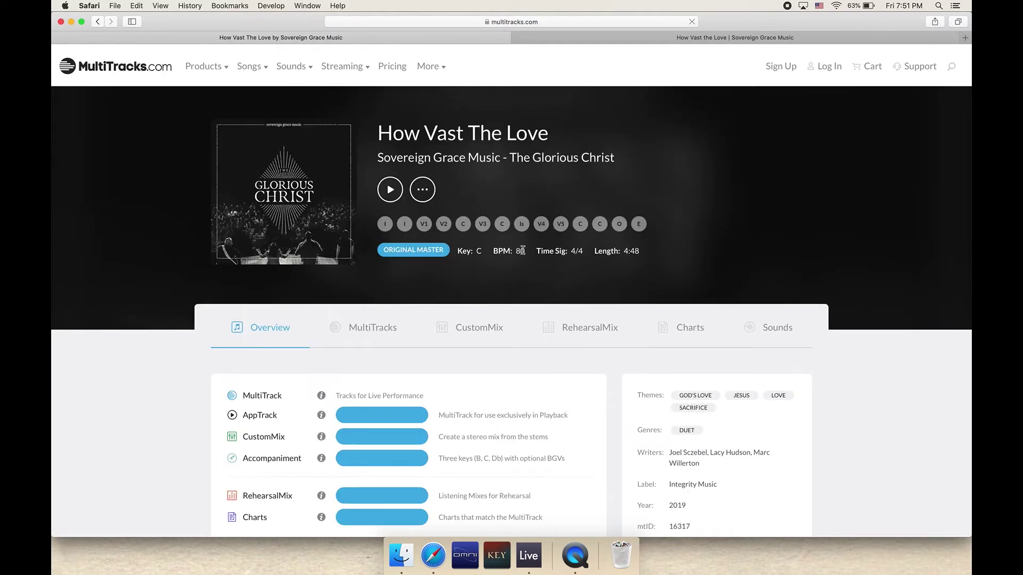
scroll(511, 263, up, 5)
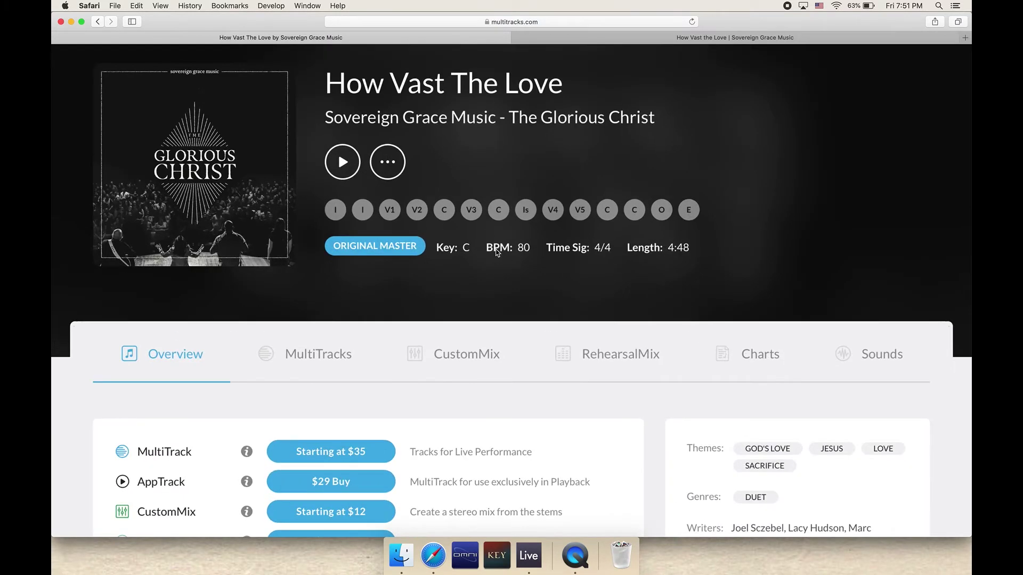
scroll(492, 250, down, 5)
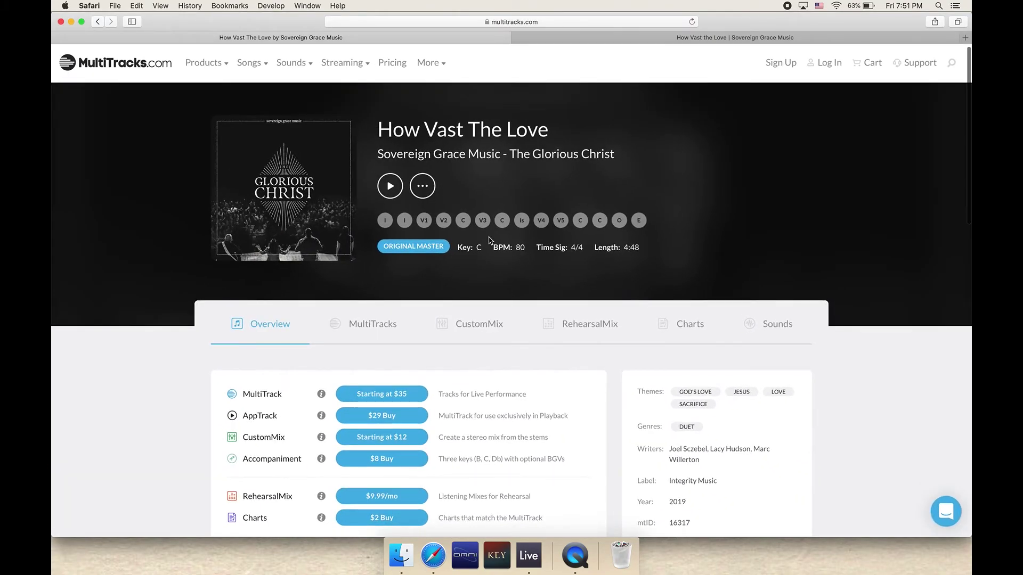
key(ctrl+Up)
click(398, 196)
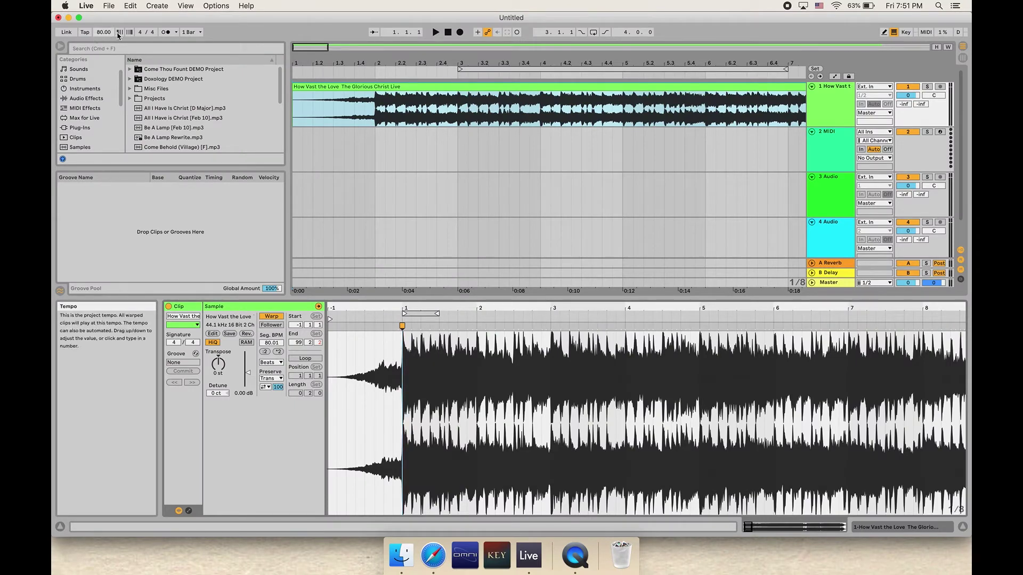
Turn off warping for the song clip and examine how its unwarped beats line up with the arrangement grid
click(254, 234)
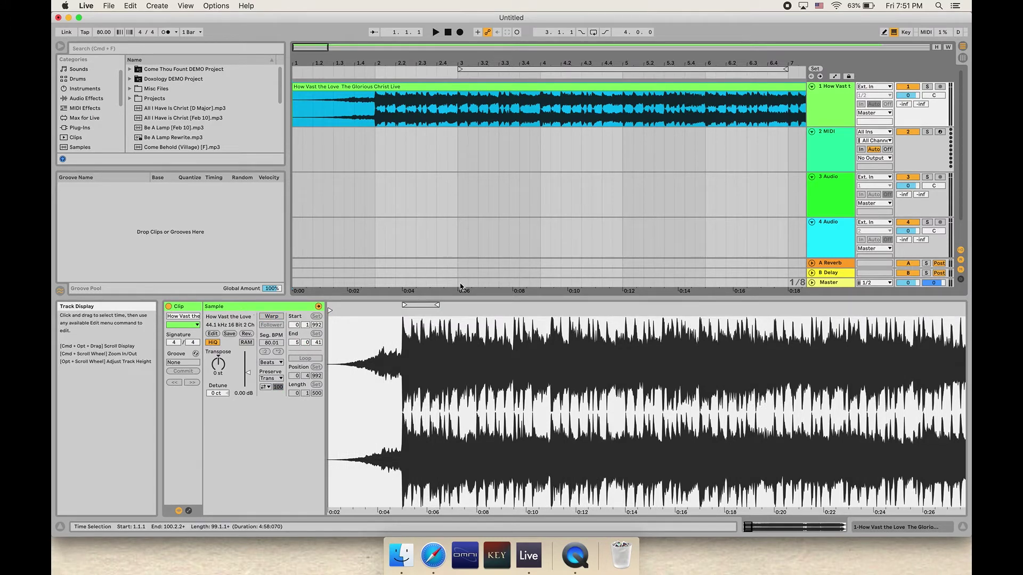
drag(373, 64, 382, 100)
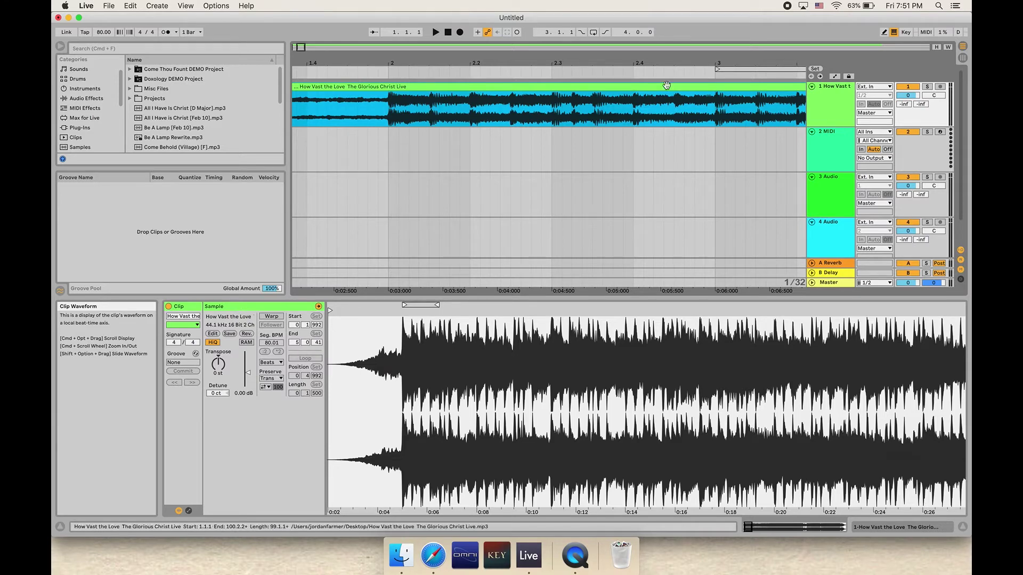
drag(674, 63, 323, 63)
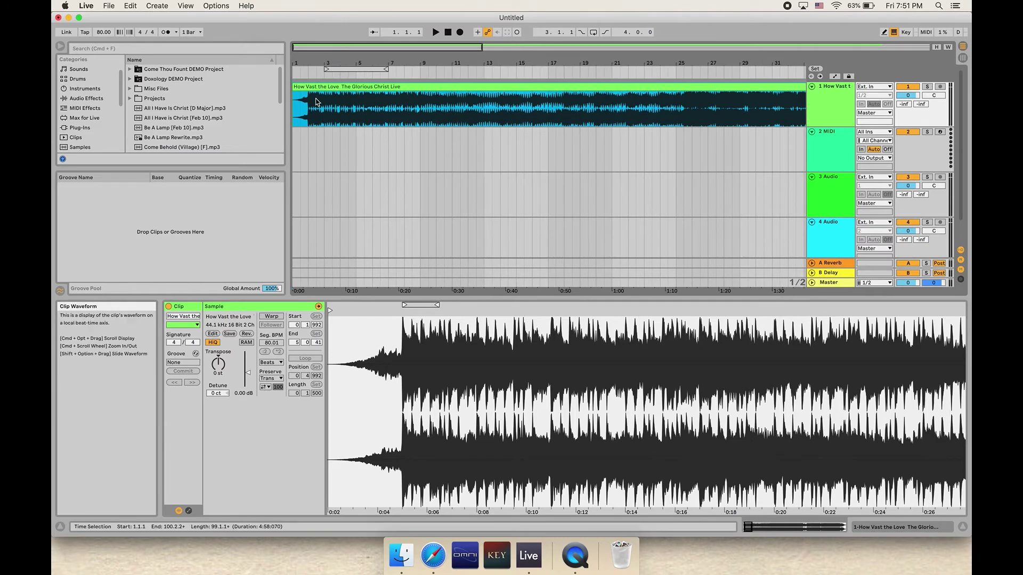
drag(314, 107, 460, 106)
drag(477, 64, 313, 80)
click(314, 86)
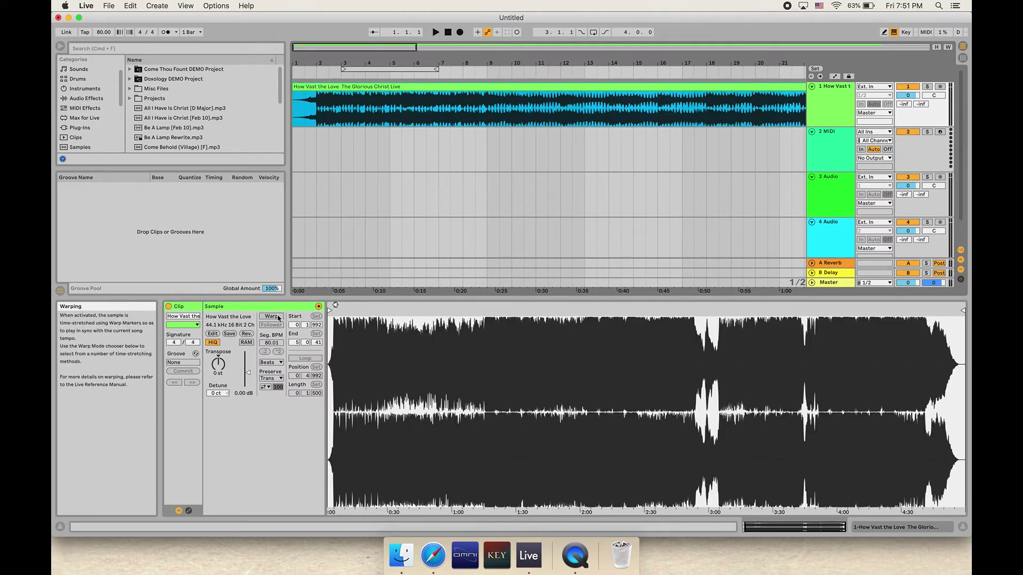
Turn the song clip's warping back on, reverting to its previous warp markers, and recheck the opening bars
click(277, 318)
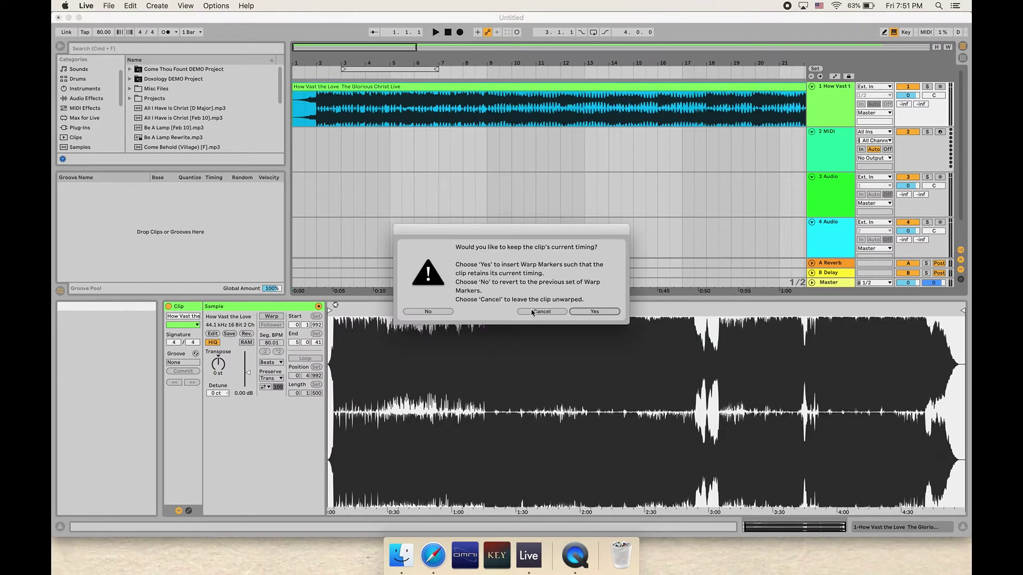
click(451, 311)
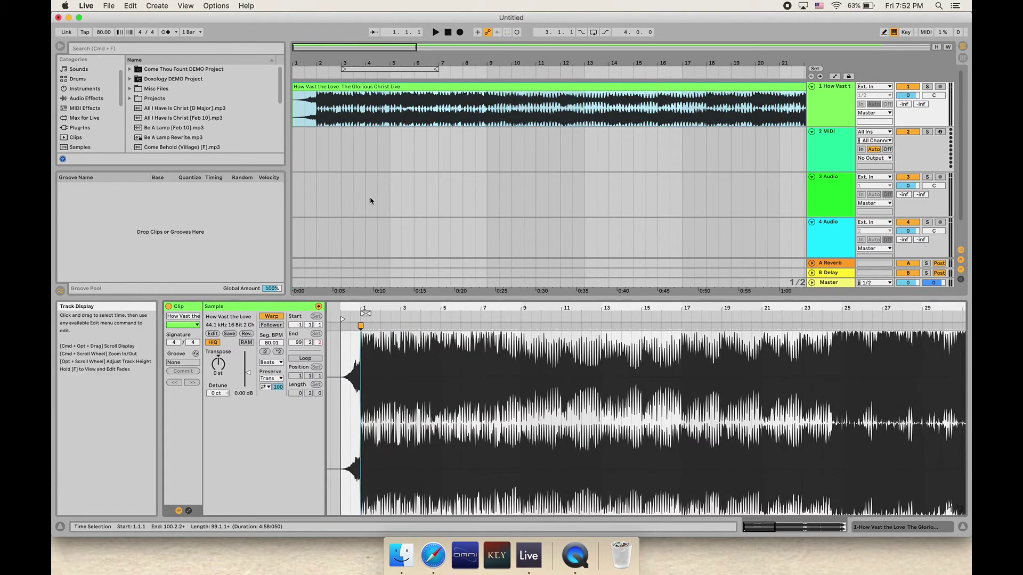
drag(296, 65, 296, 80)
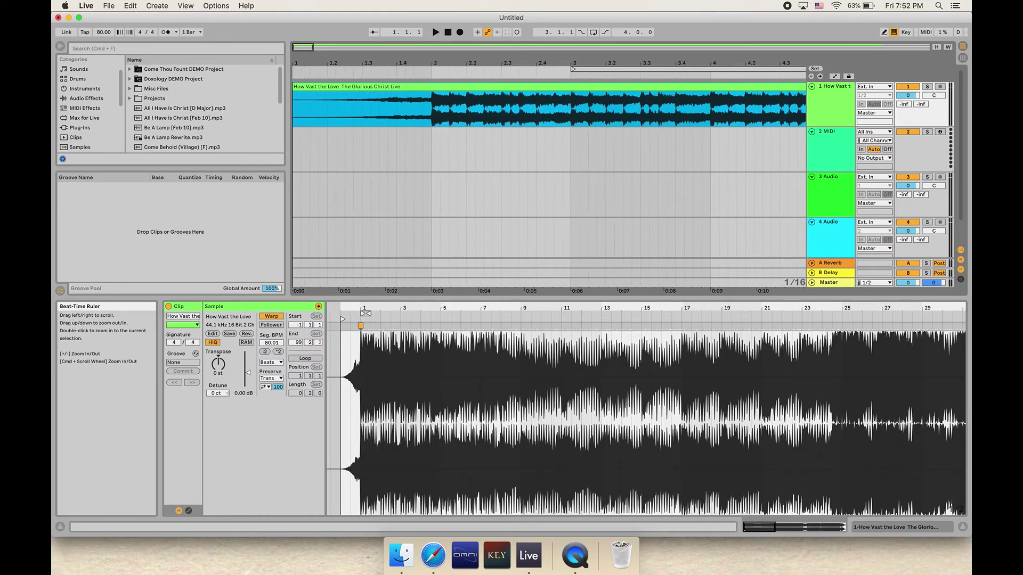
Browse the Downloads folder to Click and Guide Samples and expand its Click Tracks folder
scroll(96, 96, up, 2)
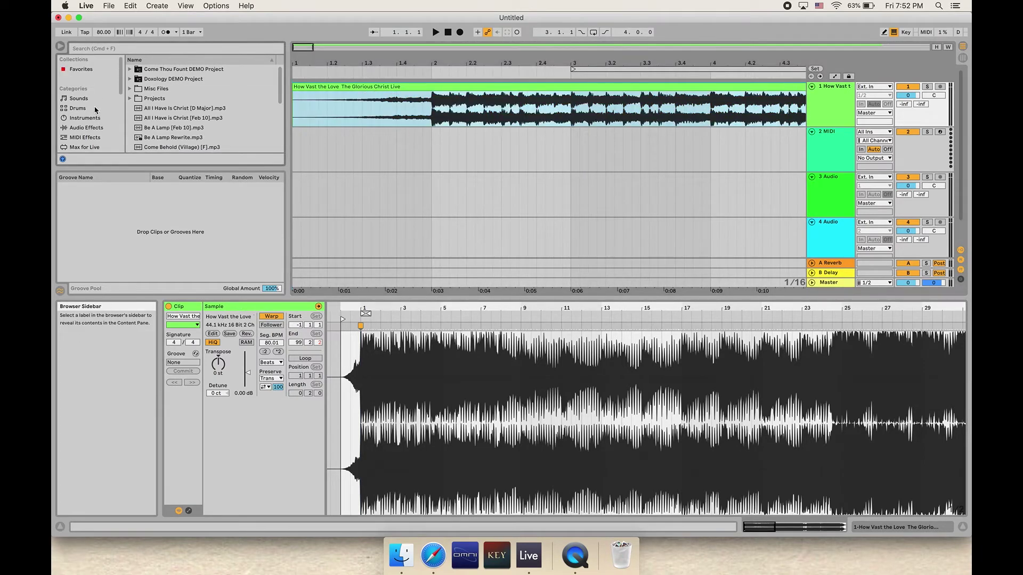
scroll(96, 117, down, 6)
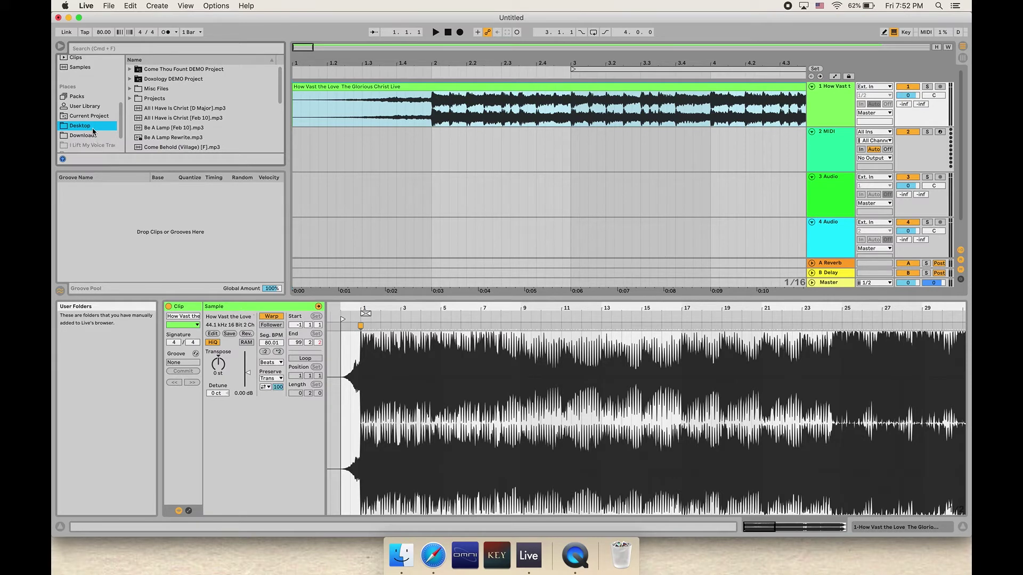
click(87, 140)
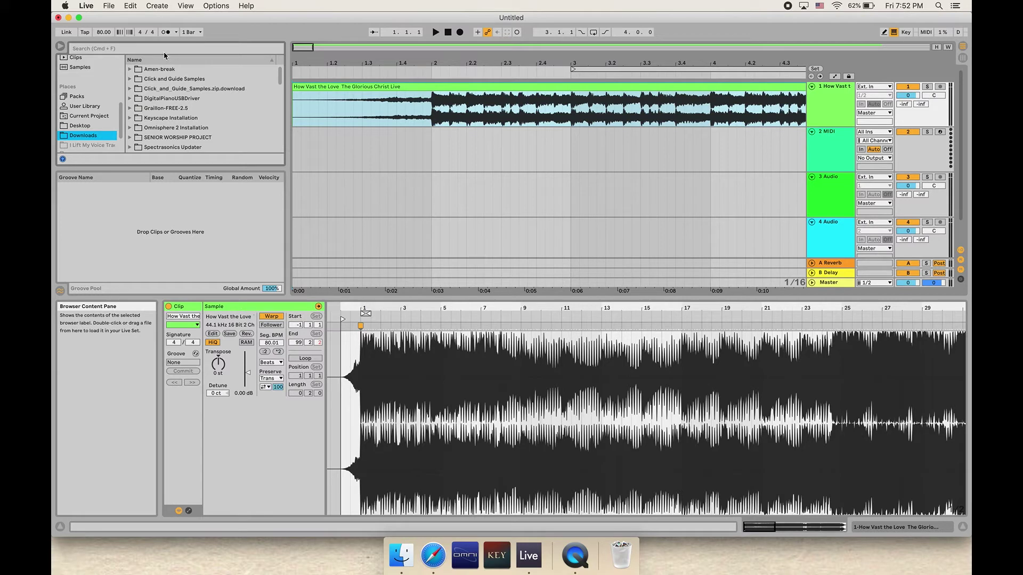
click(130, 80)
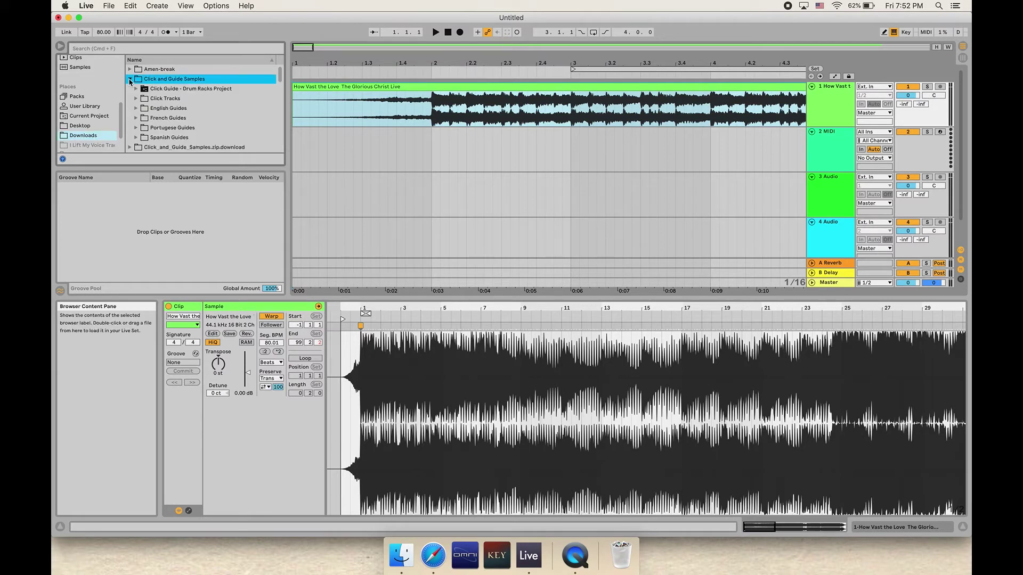
scroll(146, 82, down, 1)
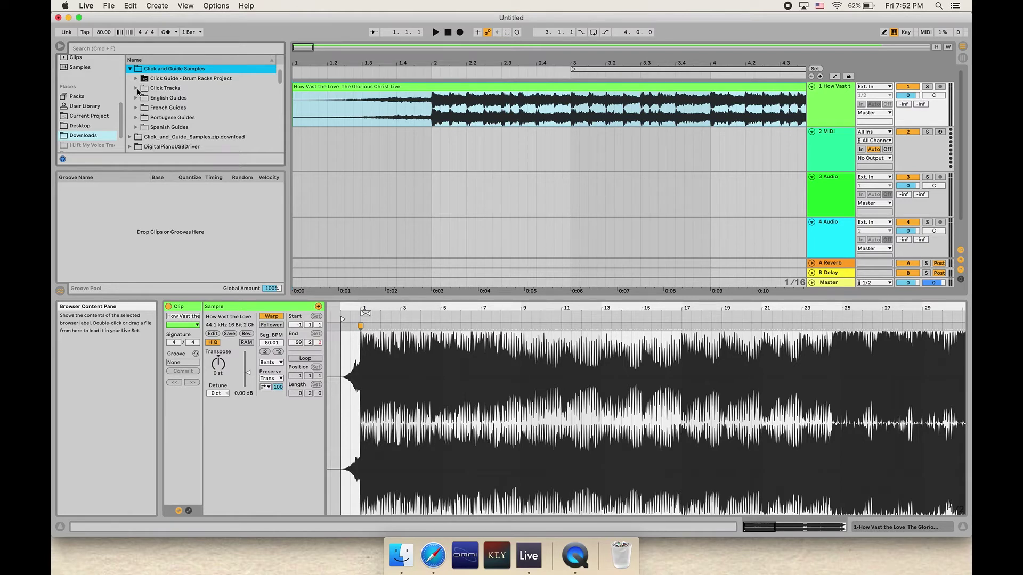
click(136, 89)
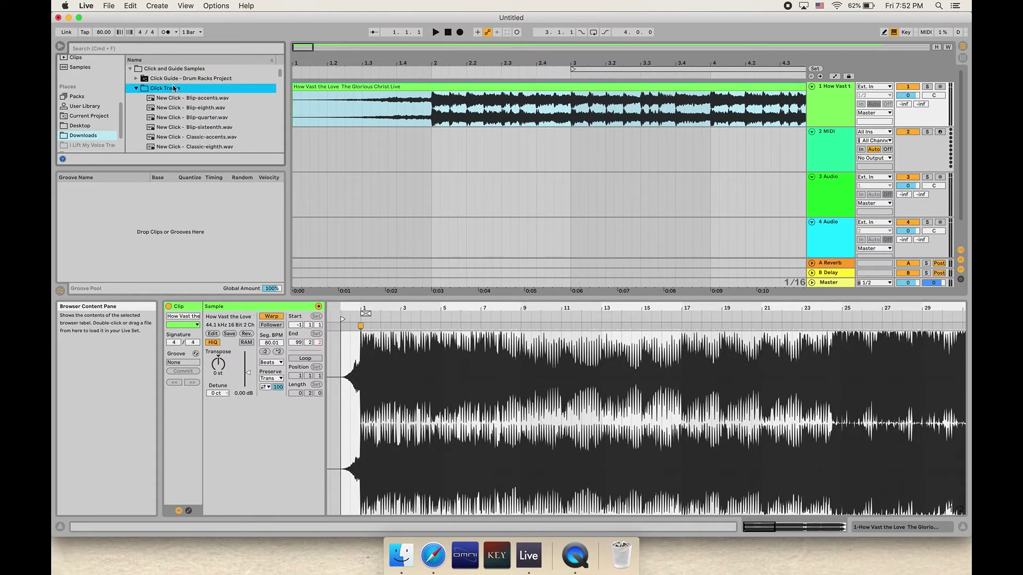
Preview the Blip and Classic click samples in the Click Tracks folder, look over the rest of the list, and collapse the folder
scroll(179, 99, down, 1)
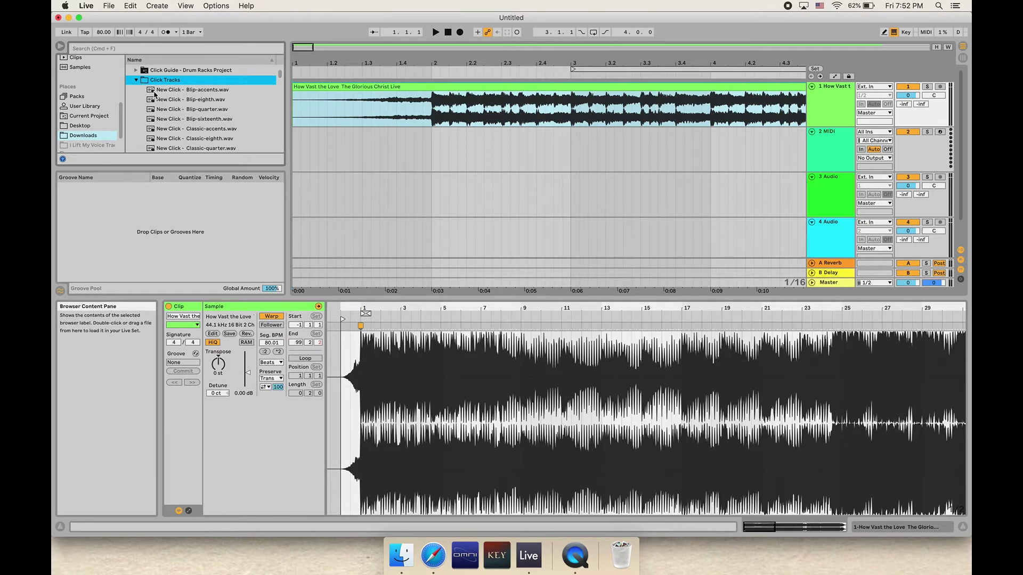
key(Down)
key(Down)
key(Down)
key(Down)
key(Down)
key(Down)
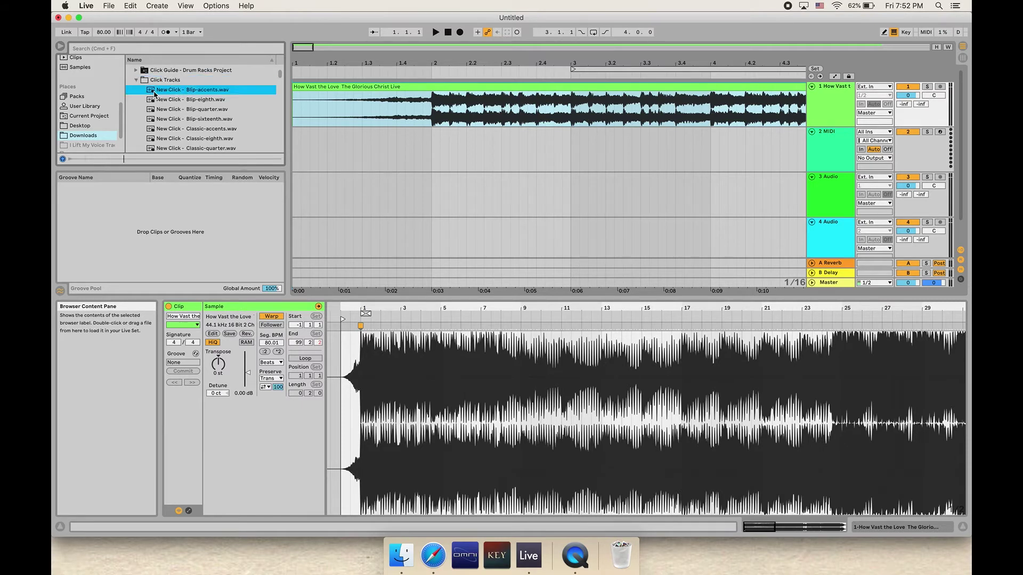
key(Down)
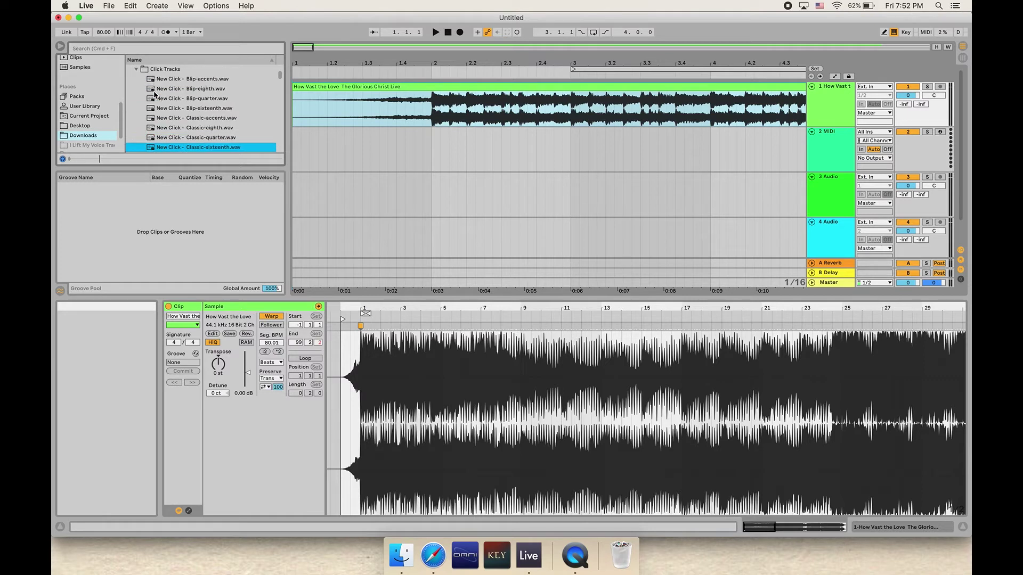
key(Up)
key(Up)
key(Up)
key(Up)
key(Up)
key(Up)
key(Up)
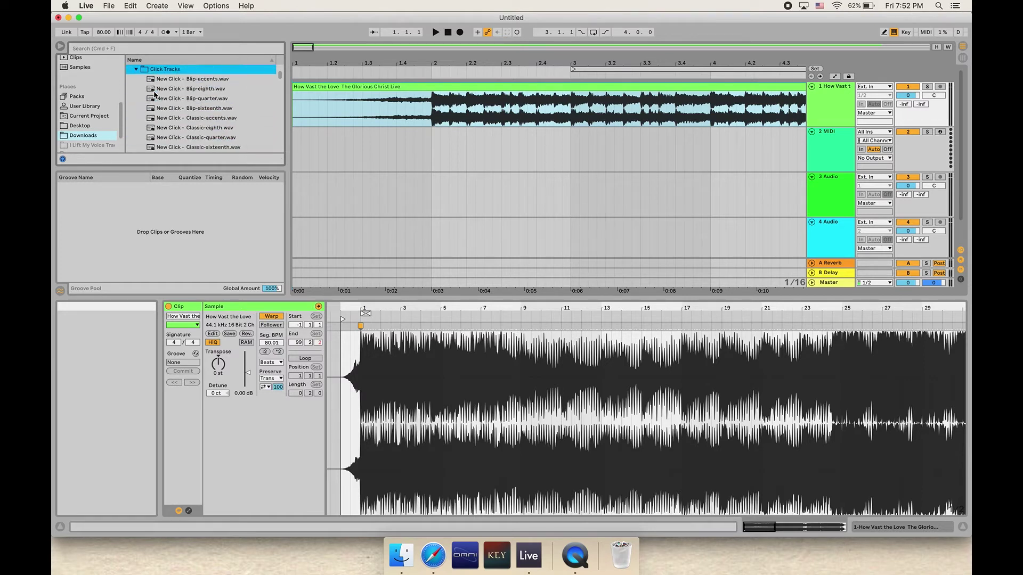
scroll(172, 75, up, 1)
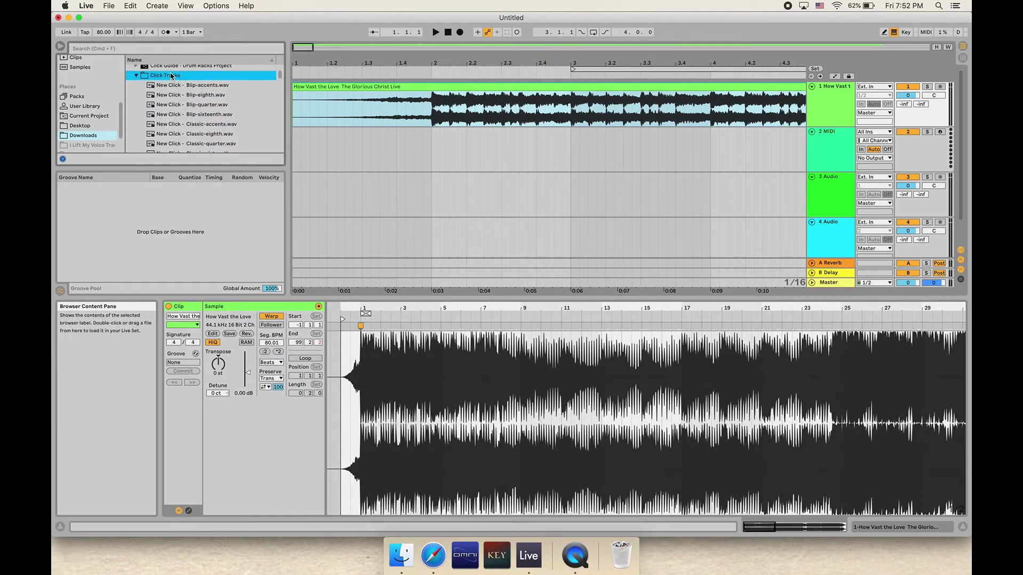
scroll(203, 96, down, 5)
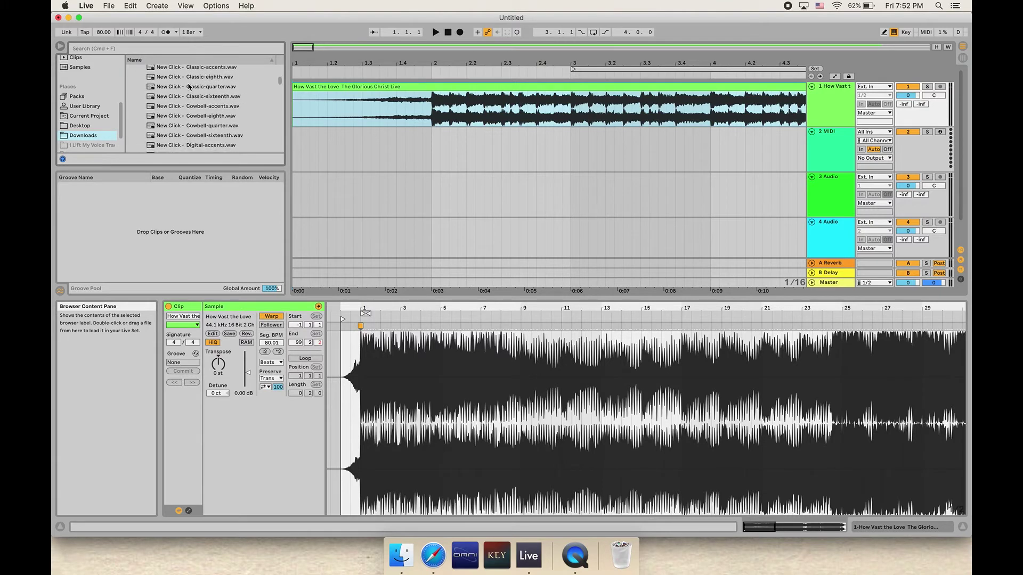
scroll(189, 87, up, 6)
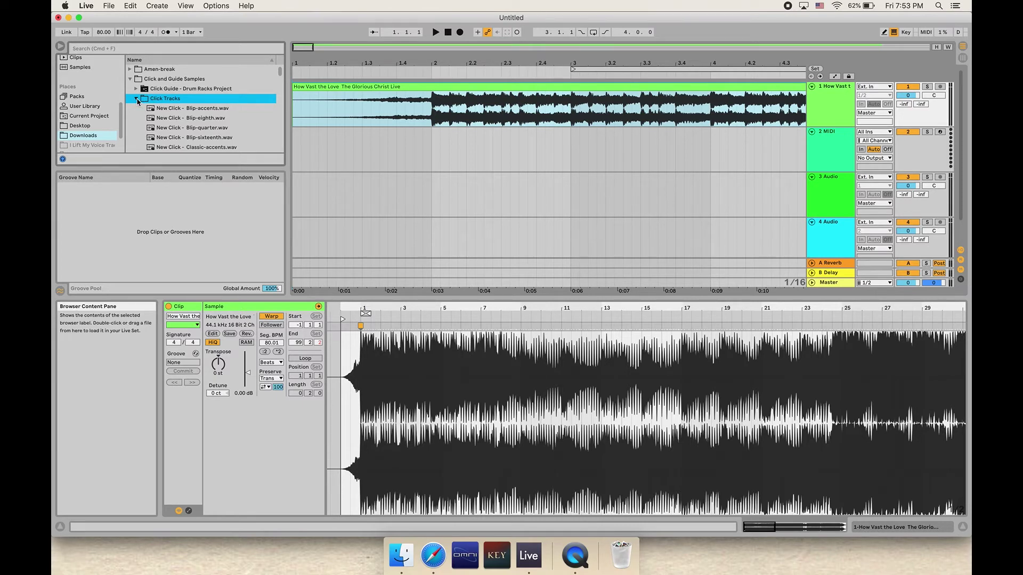
click(136, 100)
Mute the song track and play the opening bar with the built-in metronome on, turning the metronome off after listening
click(901, 87)
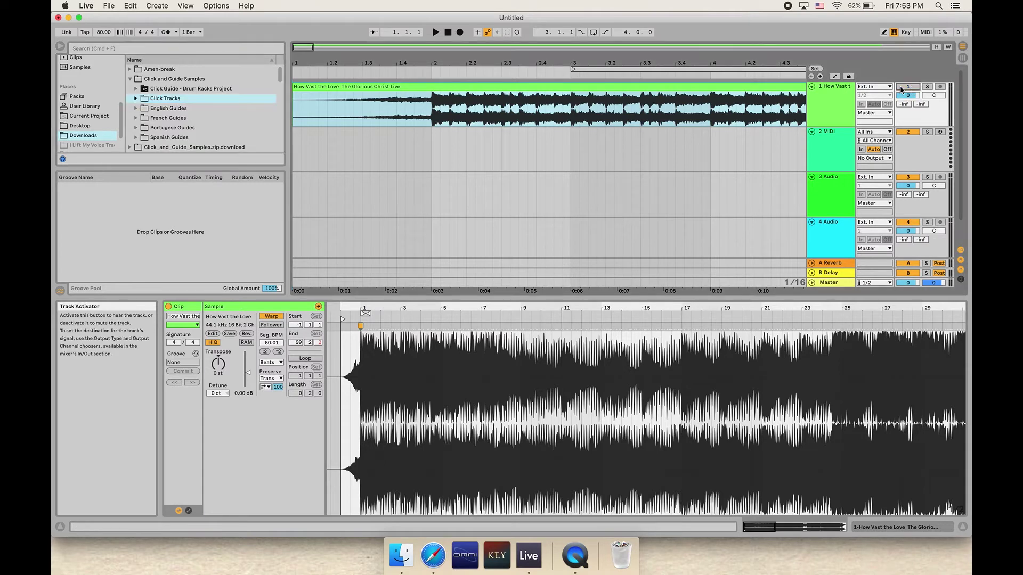
click(166, 32)
key(space)
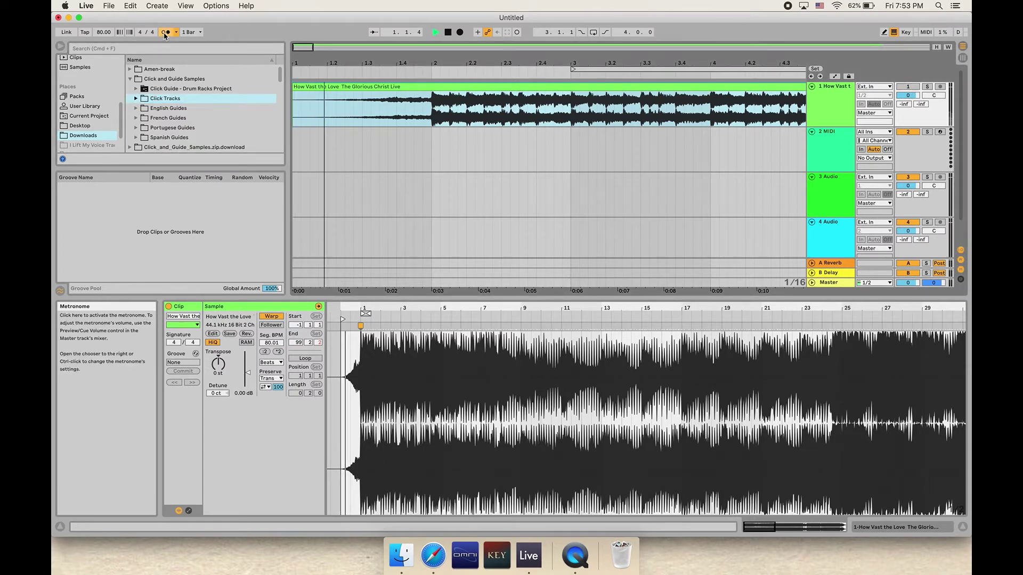
key(space)
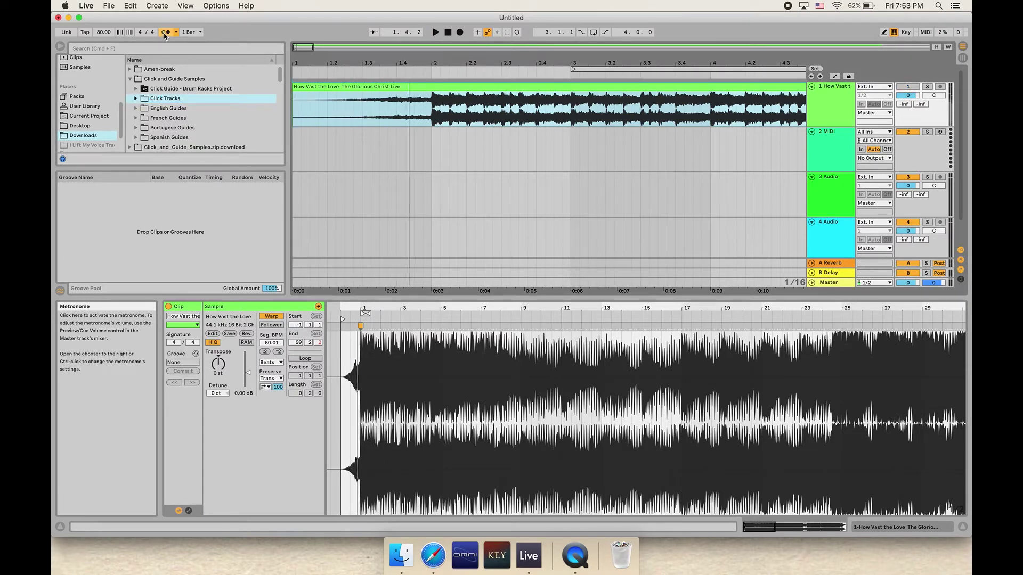
click(166, 32)
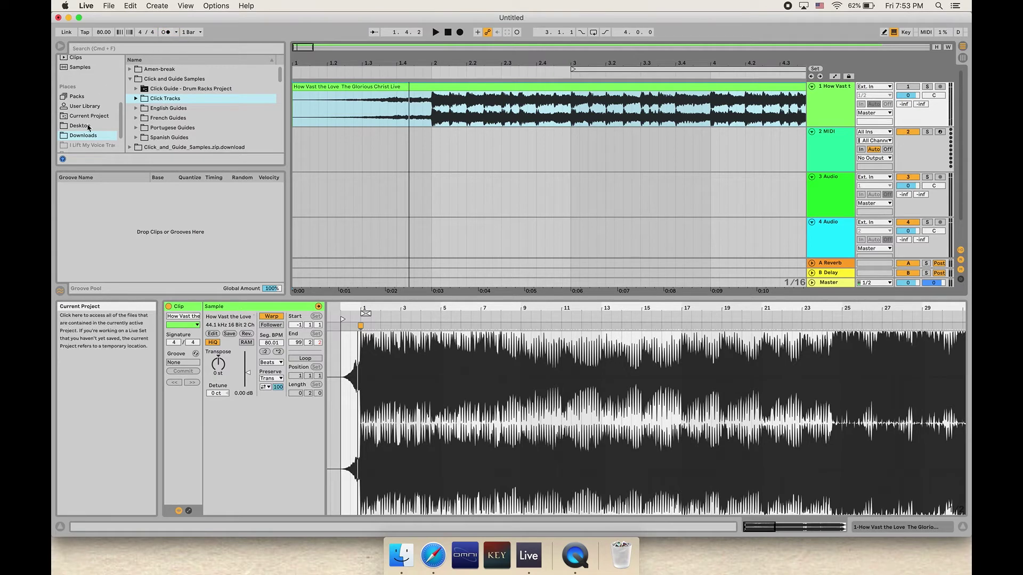
Show the audio files of the Desktop folder in the browser
click(88, 126)
click(92, 136)
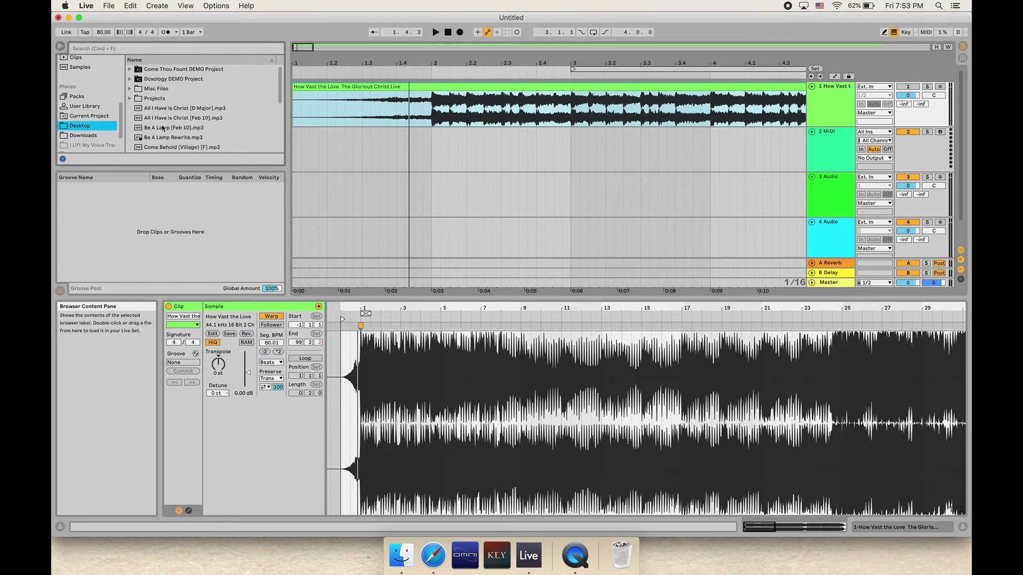
click(113, 126)
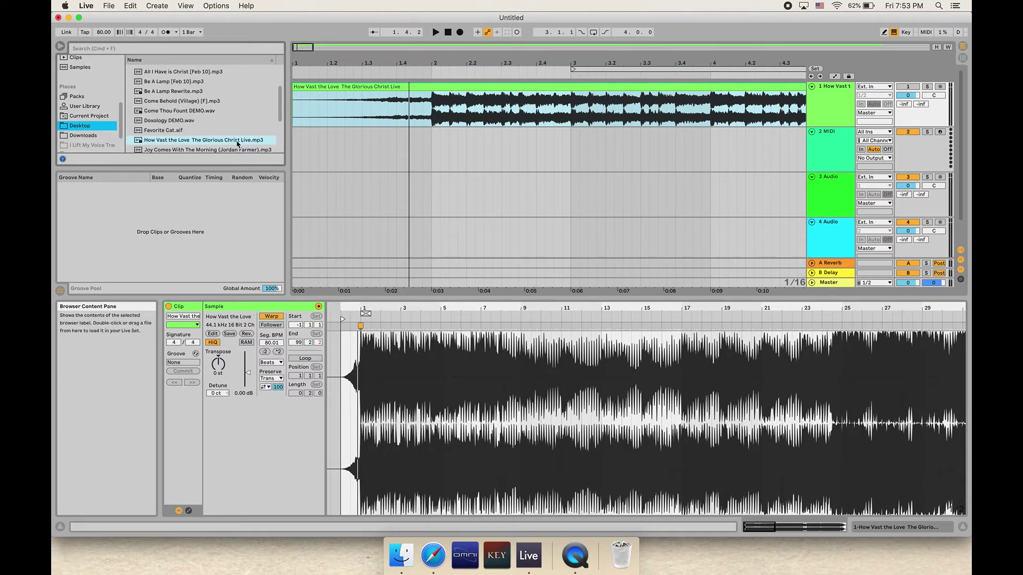
click(312, 107)
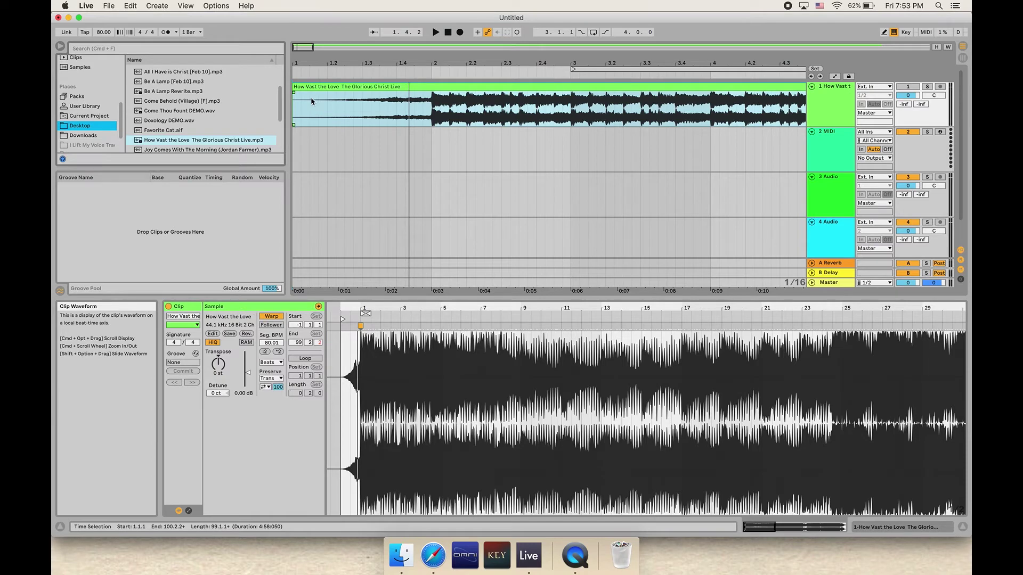
Examine how the adaptive grid divides bars 1 and 2 at different zoom levels by selecting short time ranges
drag(299, 144, 431, 152)
click(432, 150)
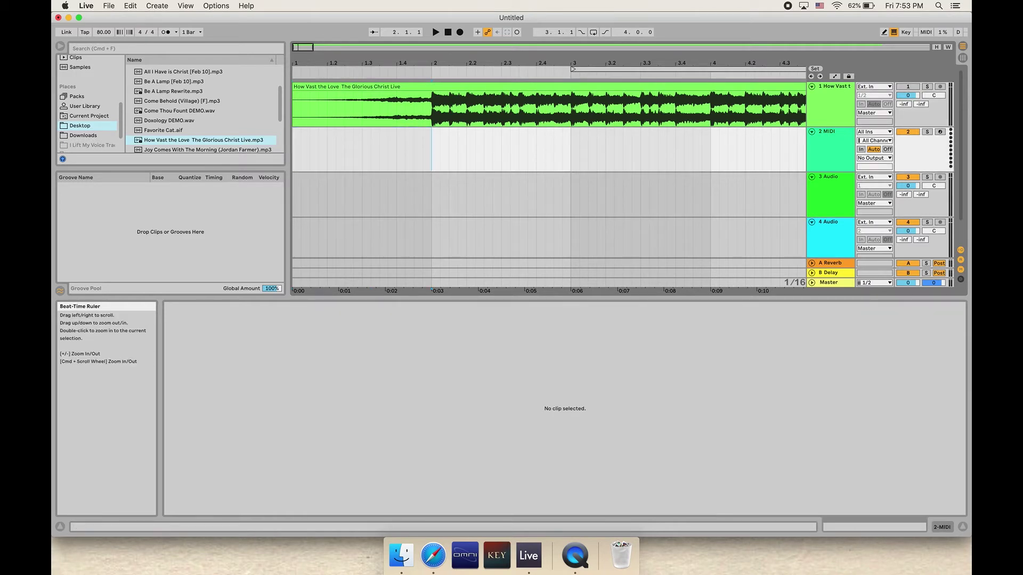
drag(312, 66, 314, 86)
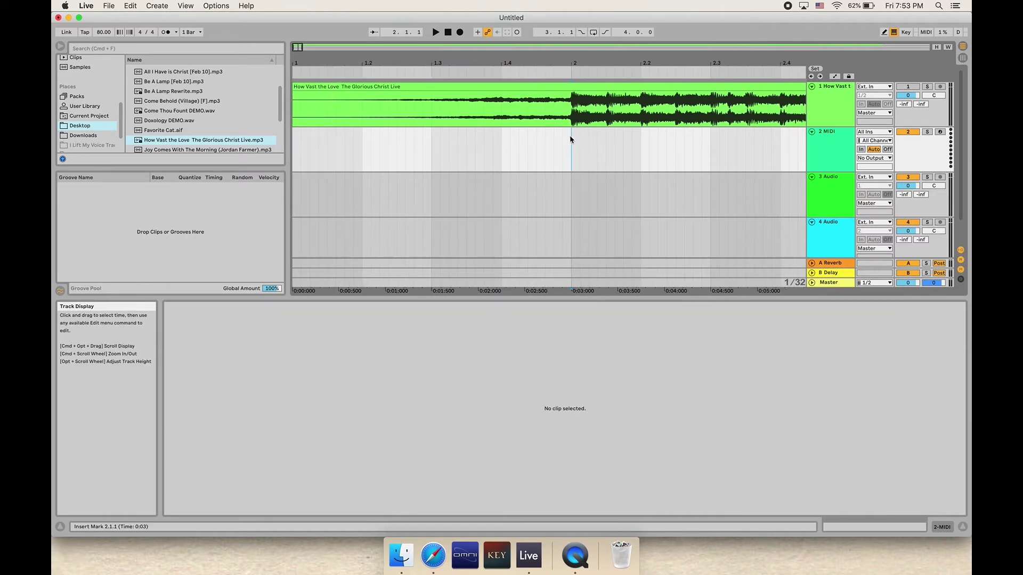
drag(572, 131, 605, 99)
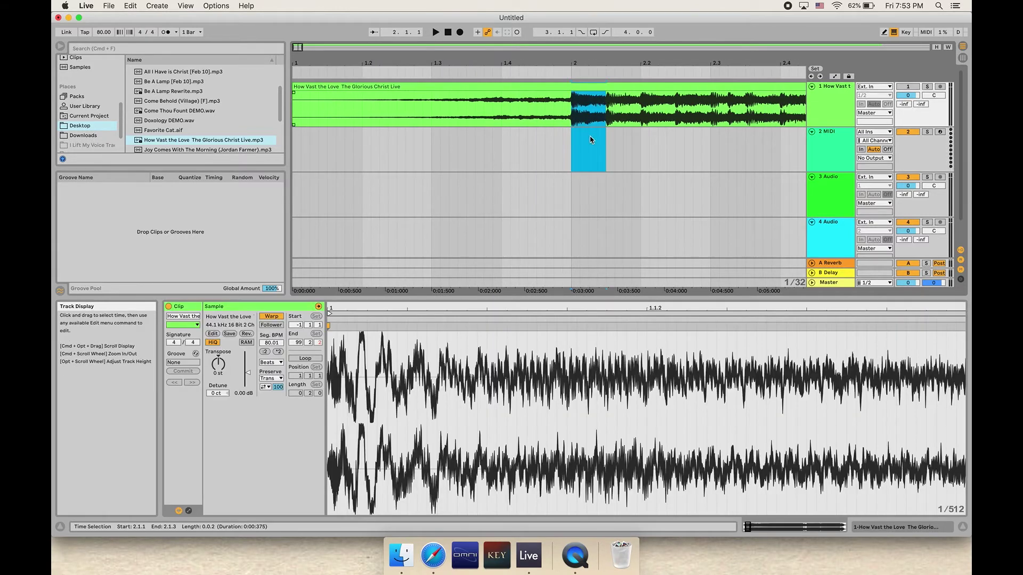
scroll(607, 139, right, 2)
drag(577, 139, 600, 122)
click(600, 149)
mouse_move(601, 66)
mouse_down()
mouse_move(602, 48)
mouse_move(601, 60)
mouse_up()
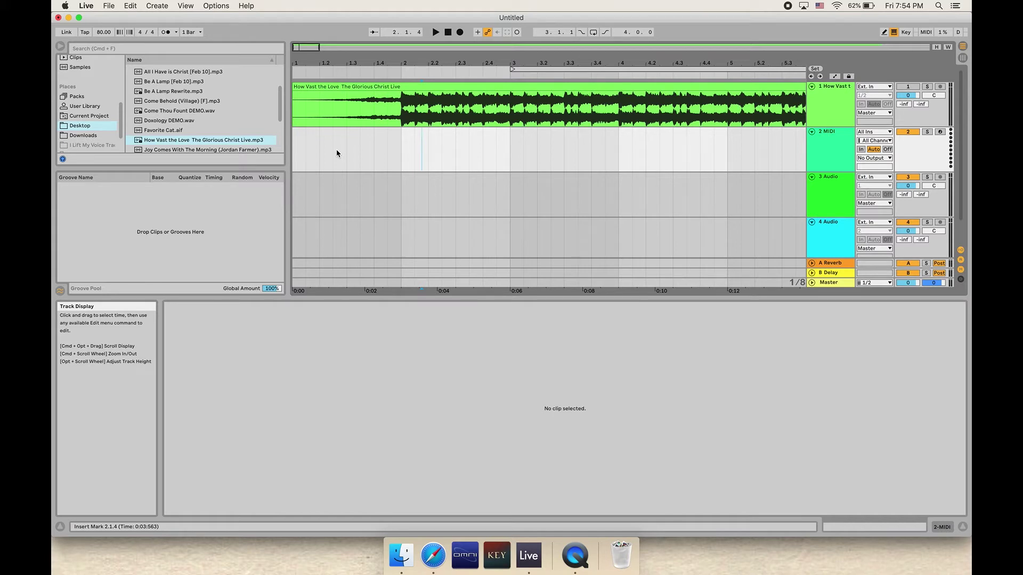
Set the arrangement to a fixed 1/8 grid and check its spacing across the first bar at different zoom levels
click(362, 149)
right_click(385, 152)
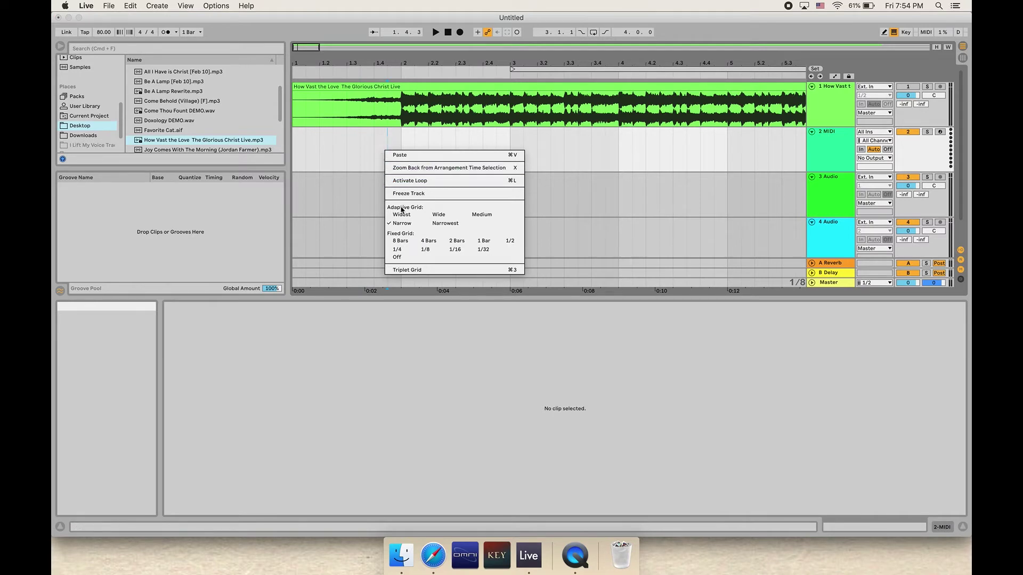
click(434, 253)
drag(358, 291, 358, 261)
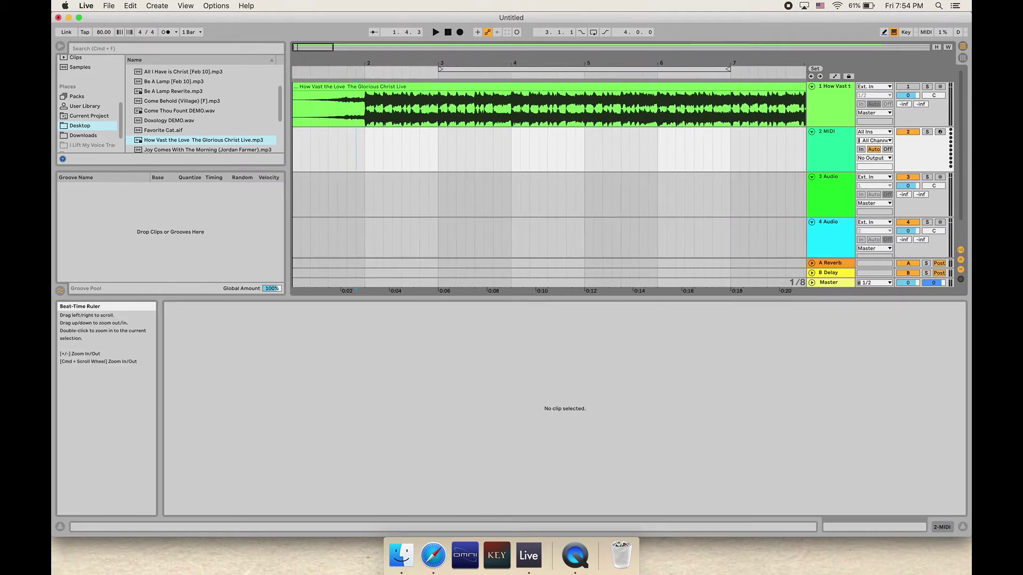
drag(341, 63, 341, 88)
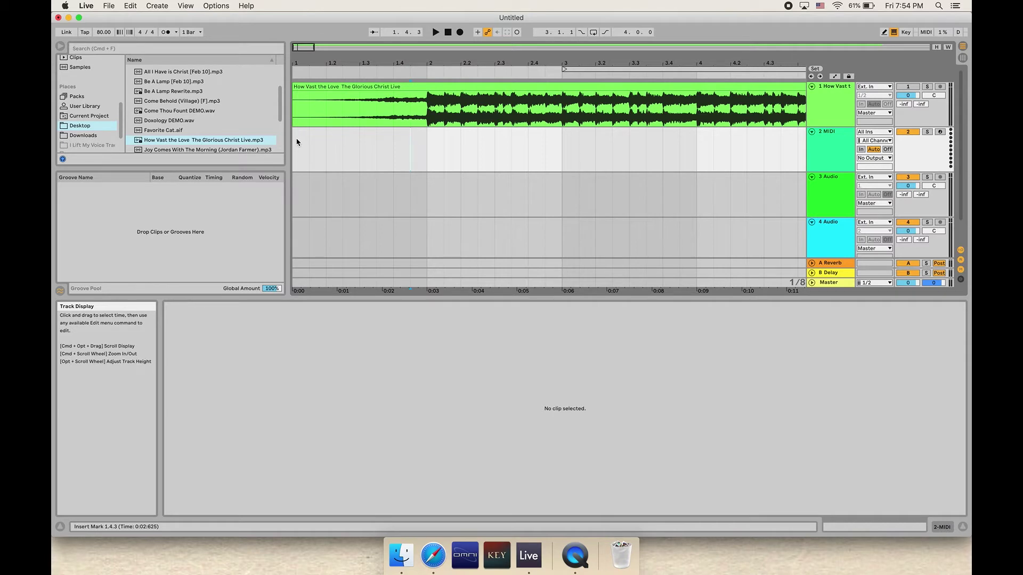
drag(297, 142, 428, 144)
click(427, 144)
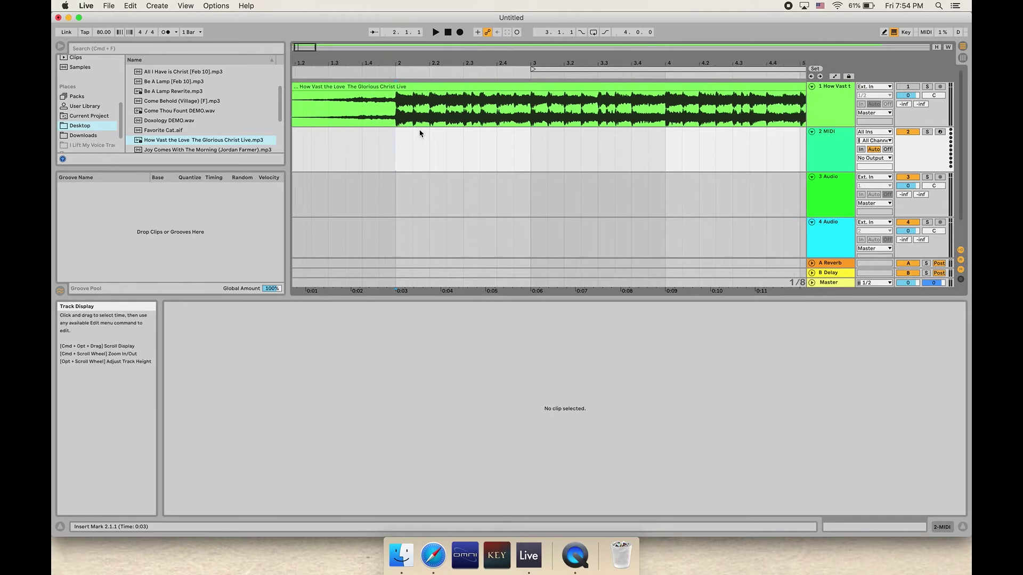
Place MetronomeUp.wav from the Desktop folder at bar 1 on track 2, beneath the song
scroll(232, 129, down, 5)
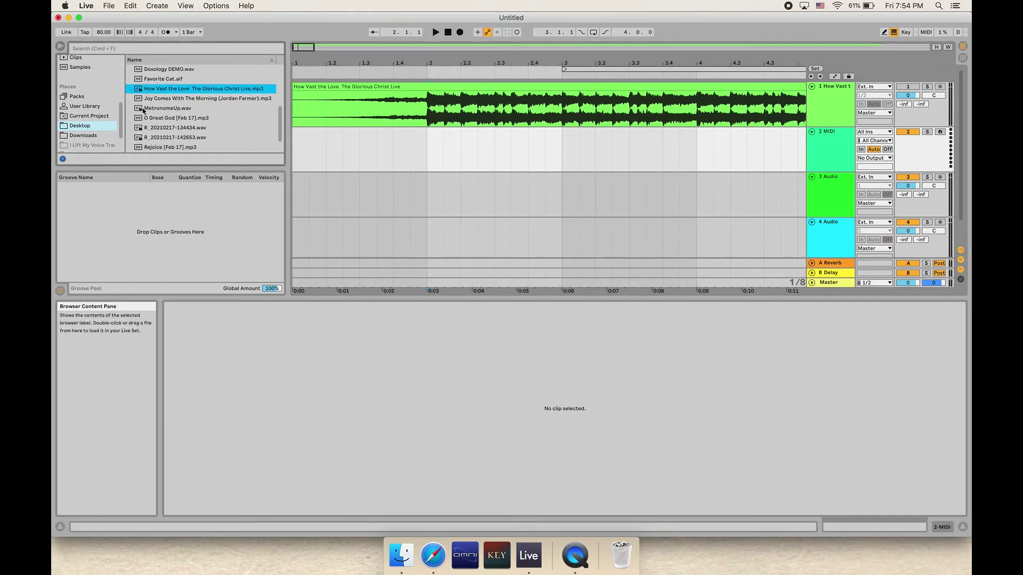
drag(142, 110, 297, 141)
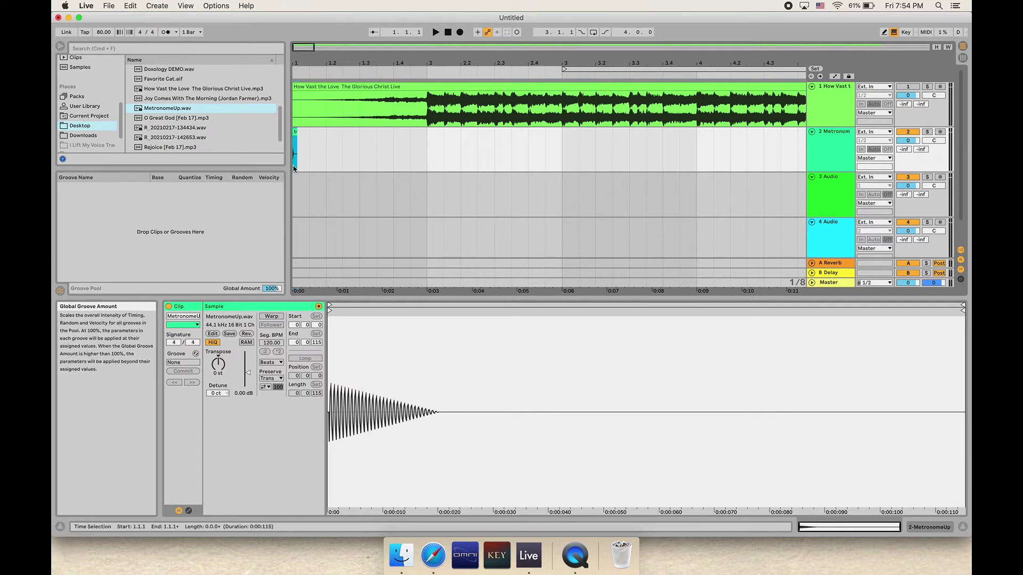
drag(297, 65, 297, 128)
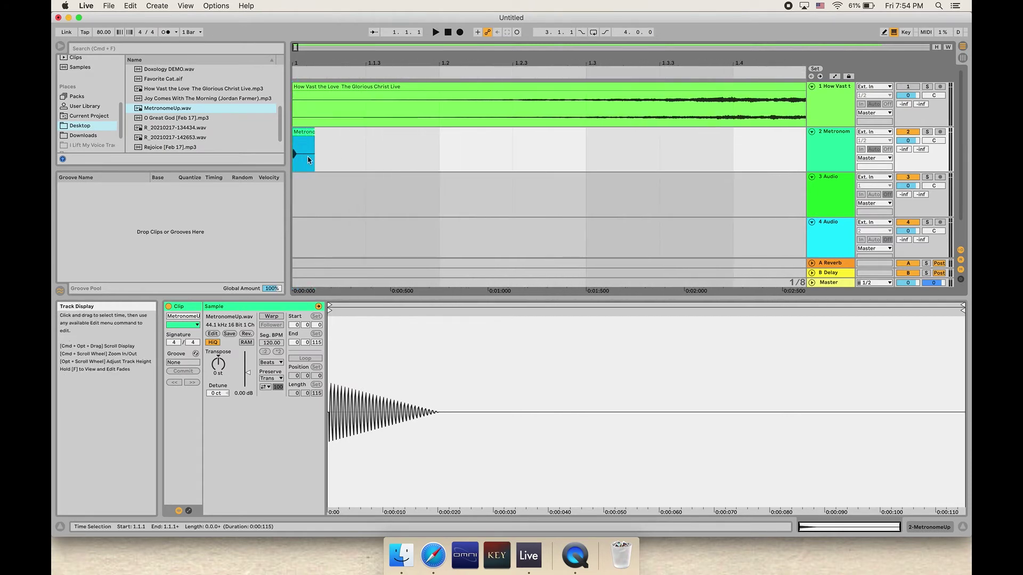
click(467, 355)
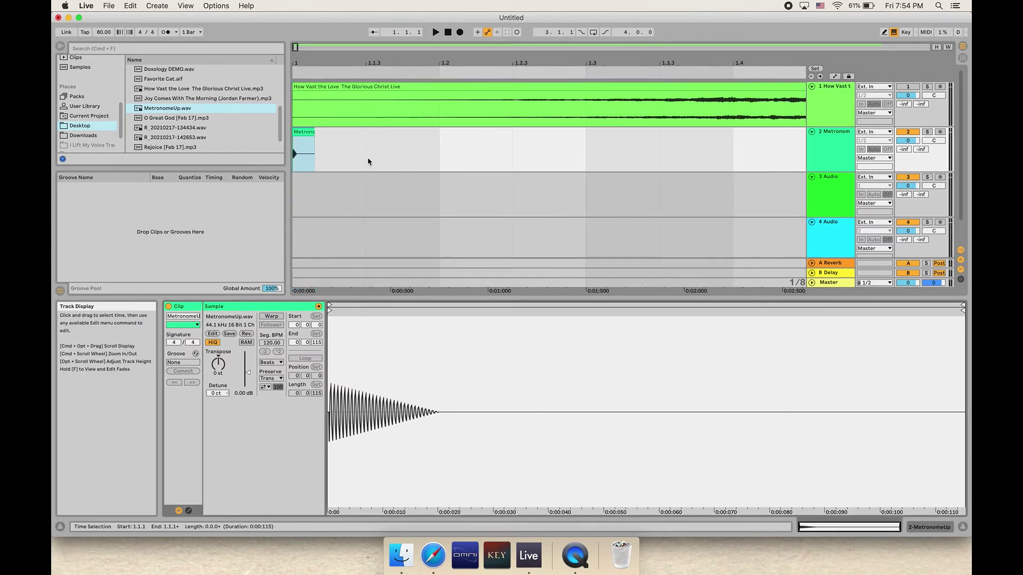
Turn on warping and looping for the MetronomeUp clip and set its loop length to one beat (0.1.0)
click(272, 317)
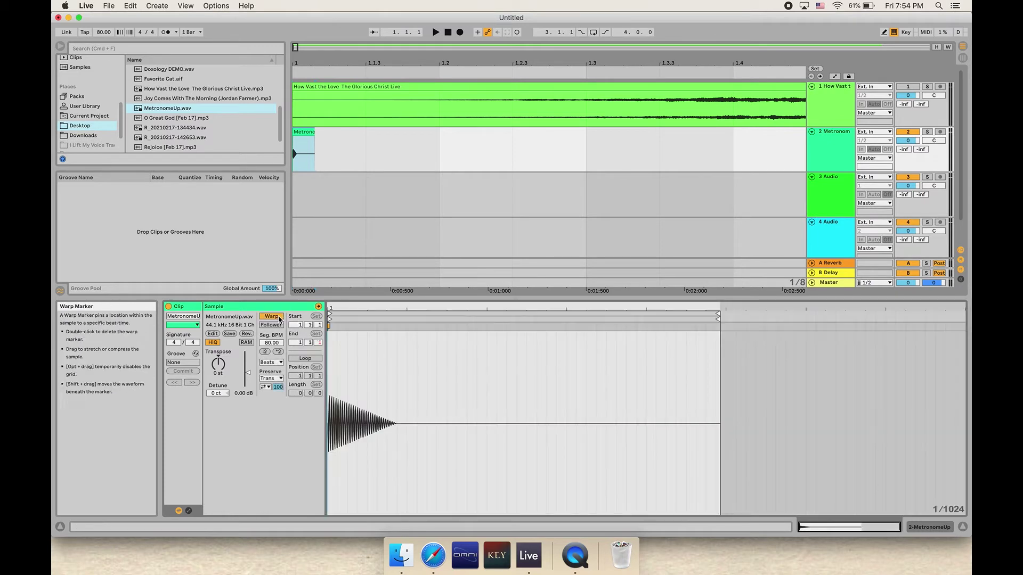
click(351, 341)
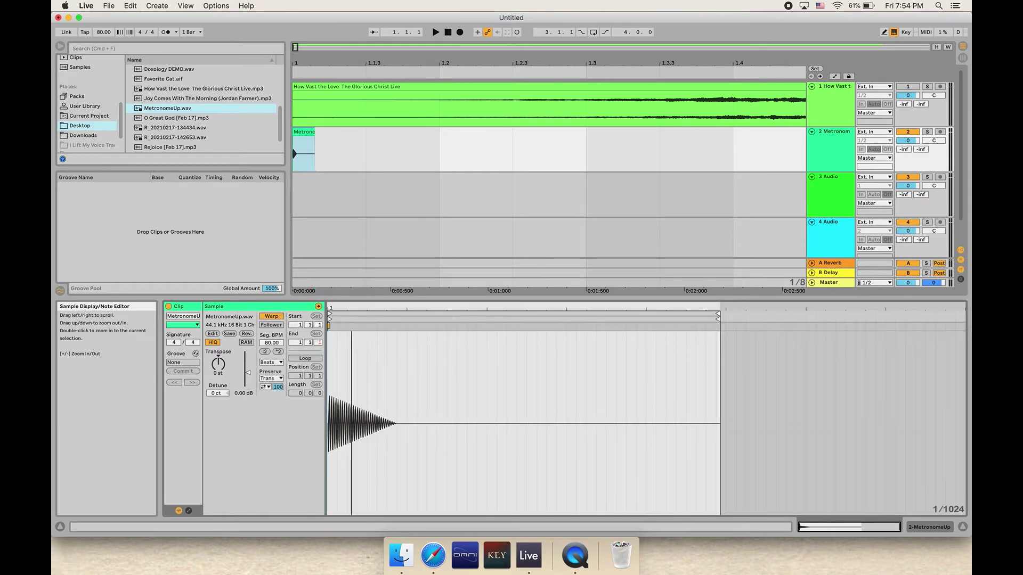
click(312, 359)
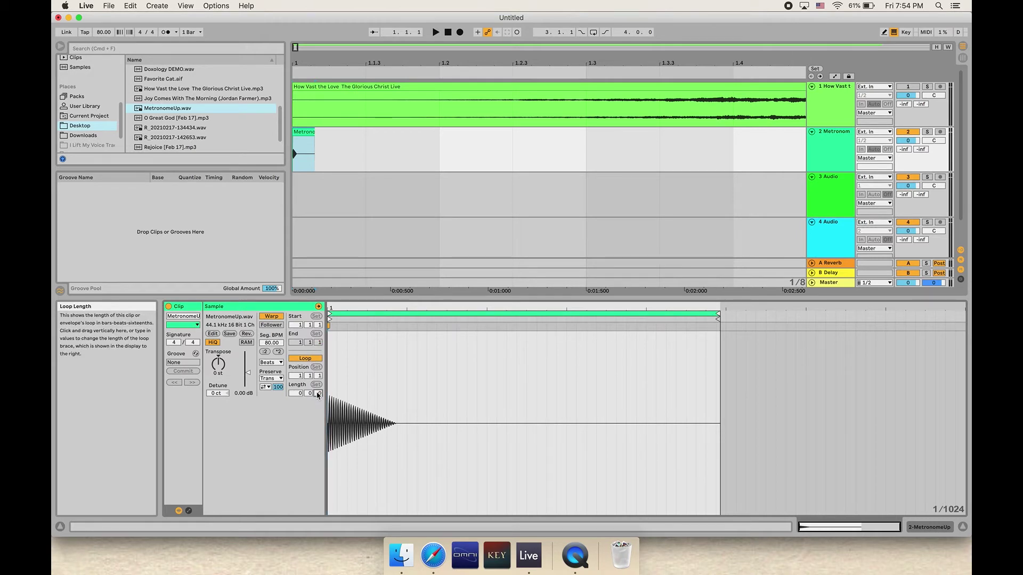
text(2)
key(Return)
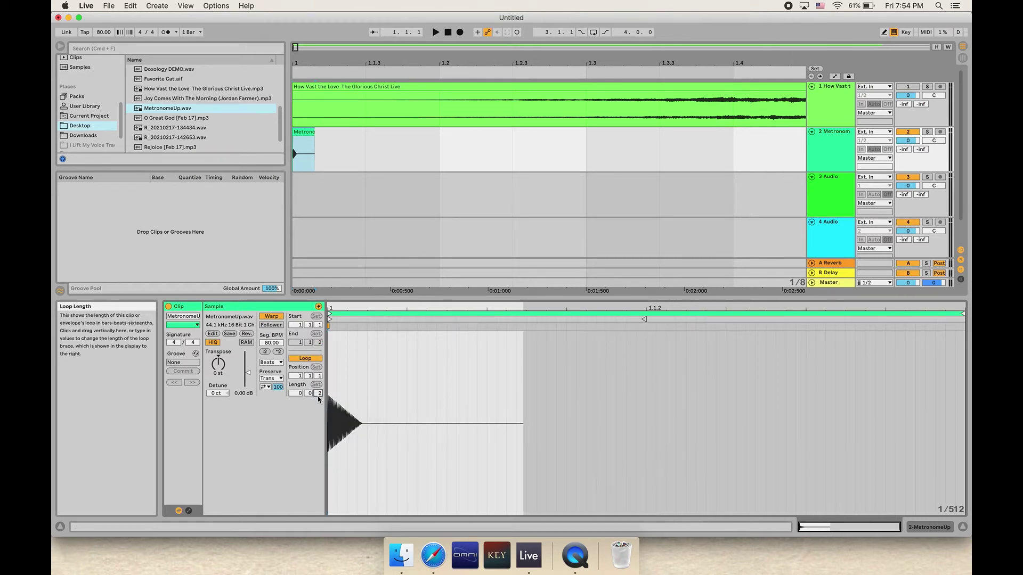
scroll(318, 393, up, 2)
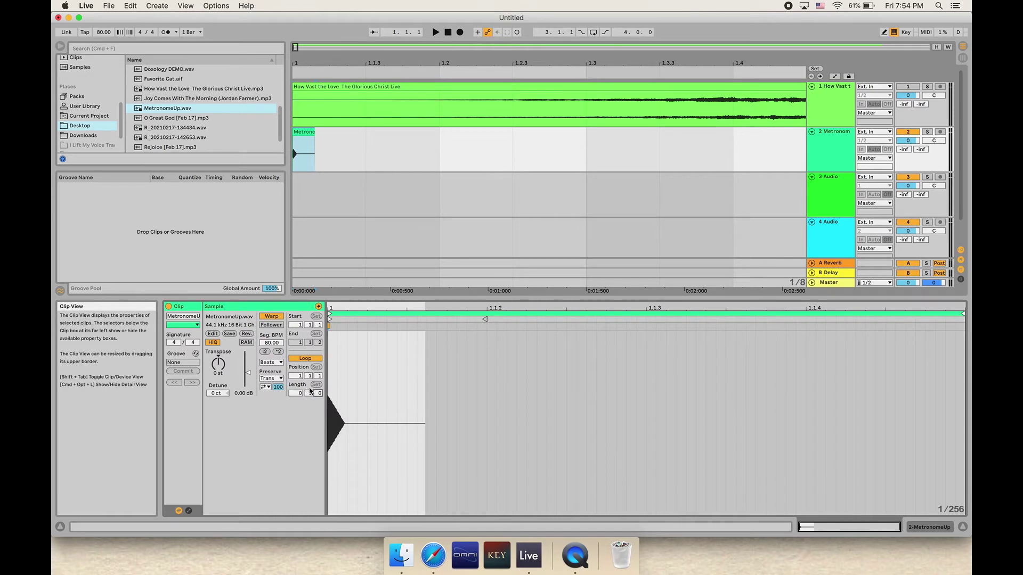
Extend the looped MetronomeUp clip to the start of bar 2 and shorten its loop length to 0.0.2 for eighth-note clicks
drag(307, 78, 308, 73)
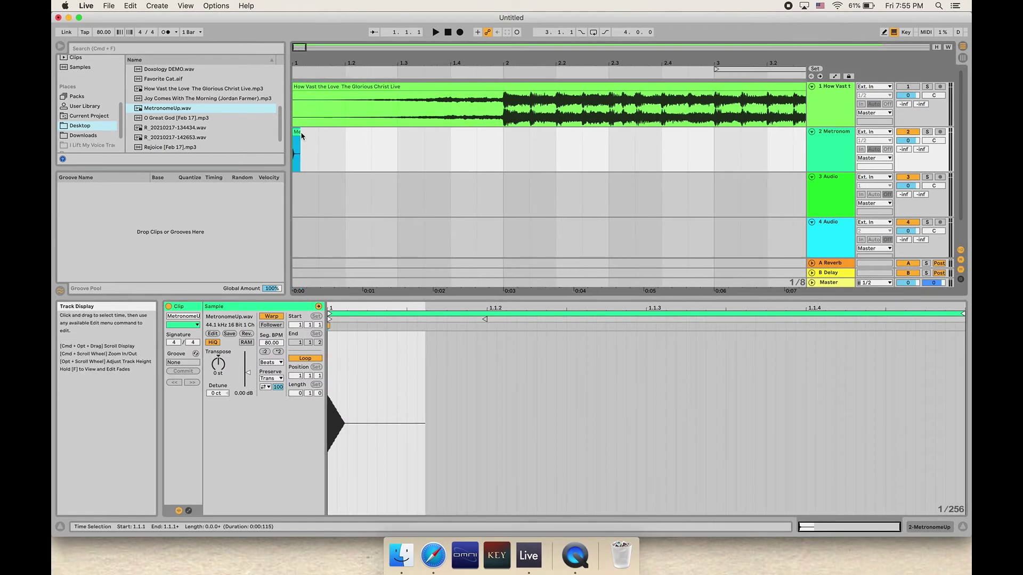
drag(299, 141, 503, 140)
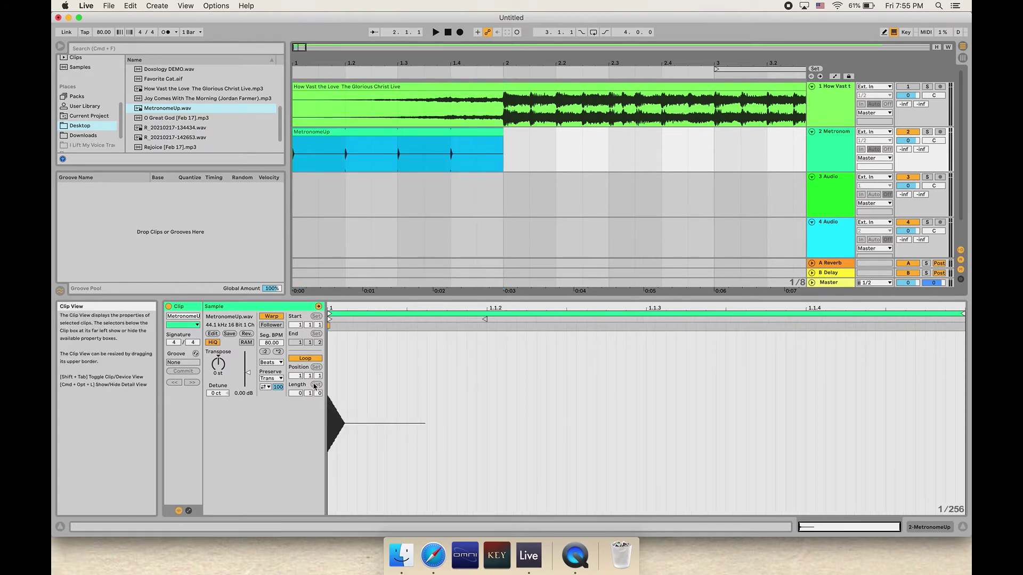
drag(318, 393, 317, 397)
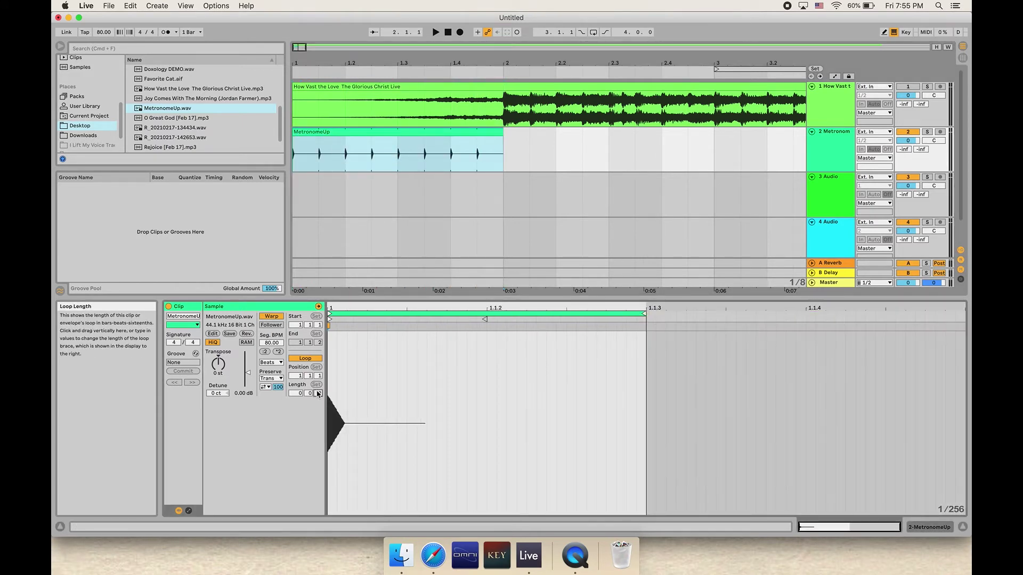
click(300, 155)
drag(300, 155, 498, 161)
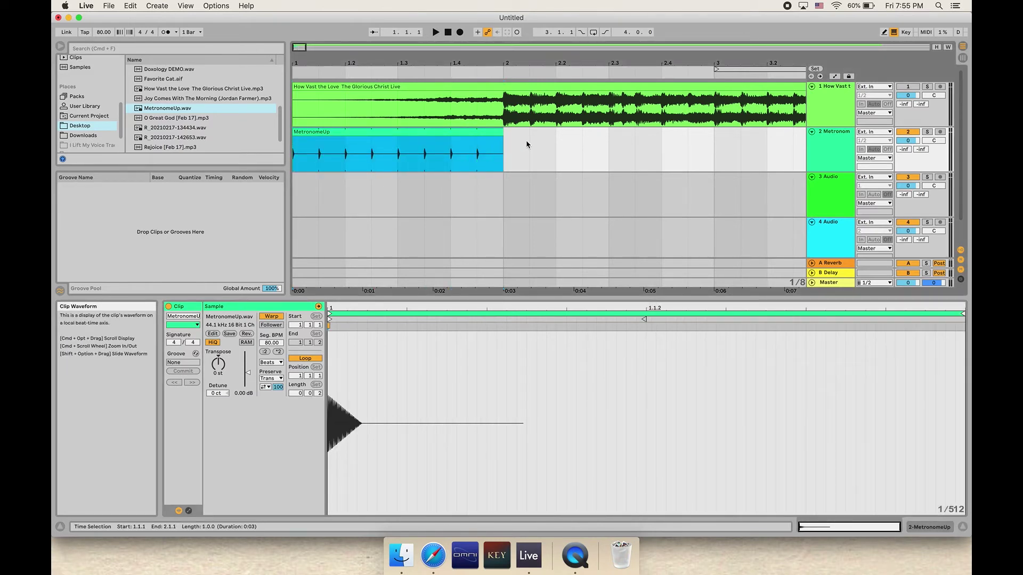
Audition the first bar with its clicks and extend the MetronomeUp clip along the song to 88.2.3
key(space)
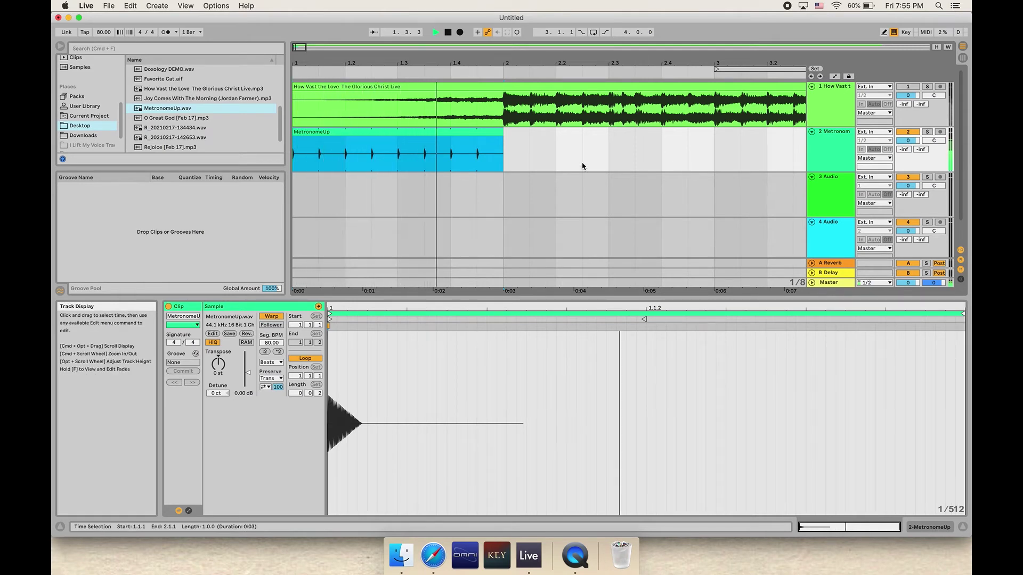
key(space)
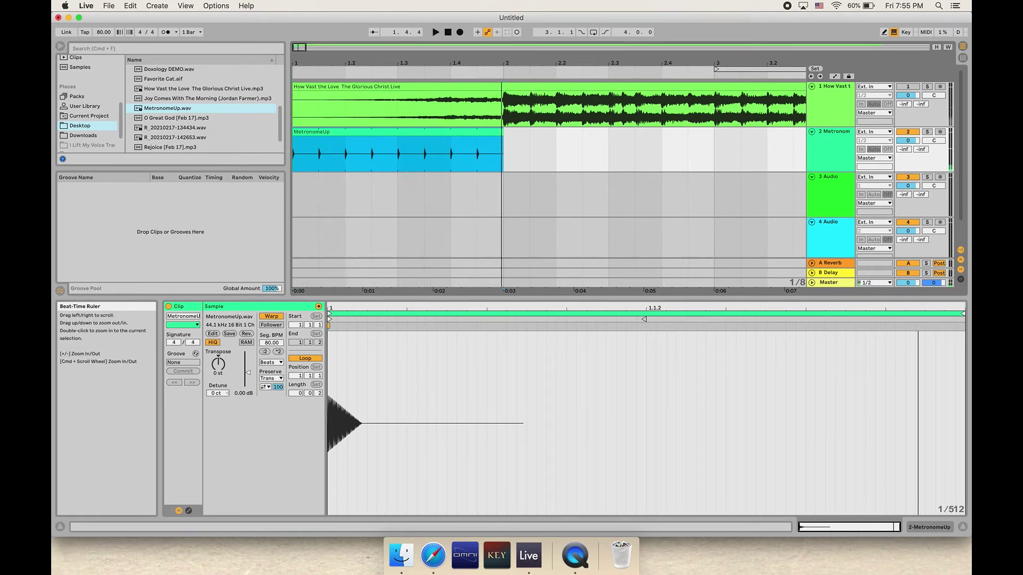
drag(297, 67, 298, 10)
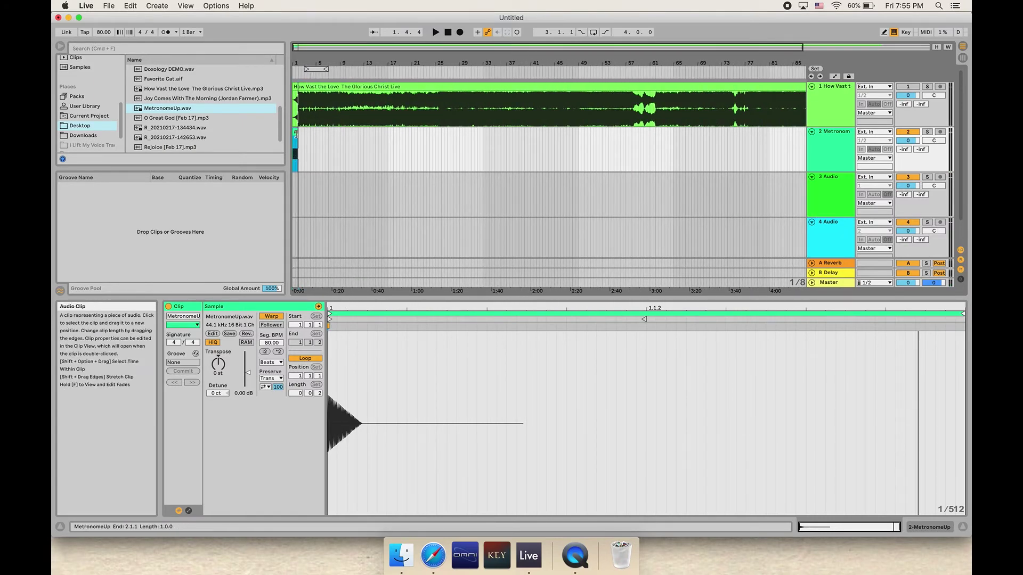
drag(295, 133, 524, 136)
scroll(524, 135, up, 5)
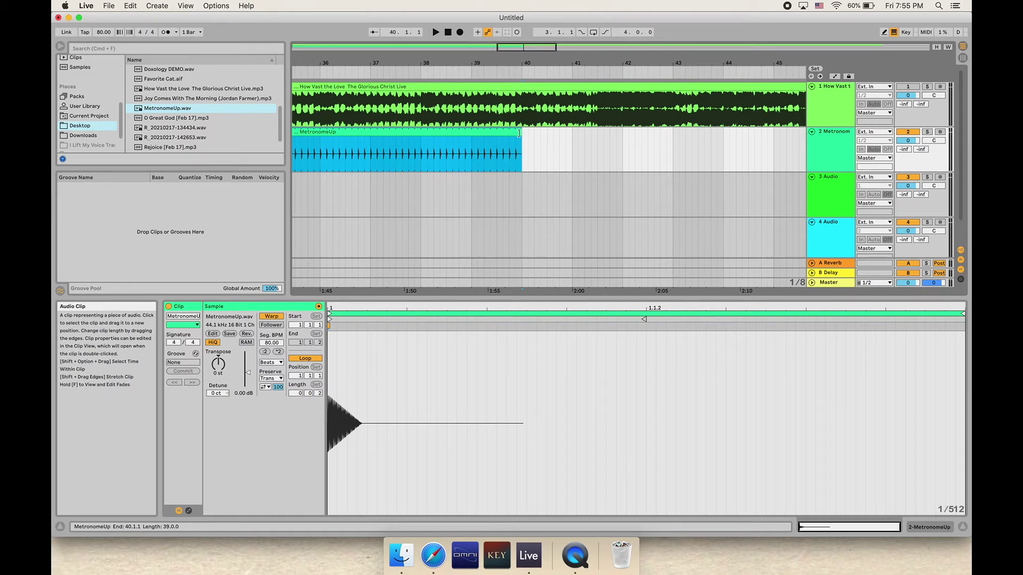
drag(525, 132, 665, 133)
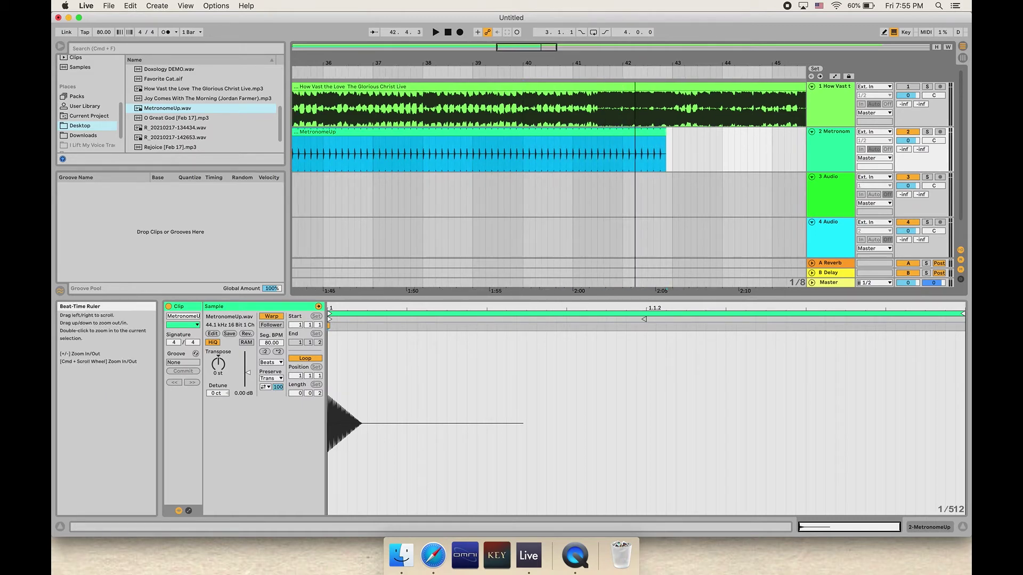
drag(491, 75, 490, 63)
drag(493, 134, 710, 133)
Play back the song's ending around bar 93 and lower the song track's volume to -10 dB
click(912, 89)
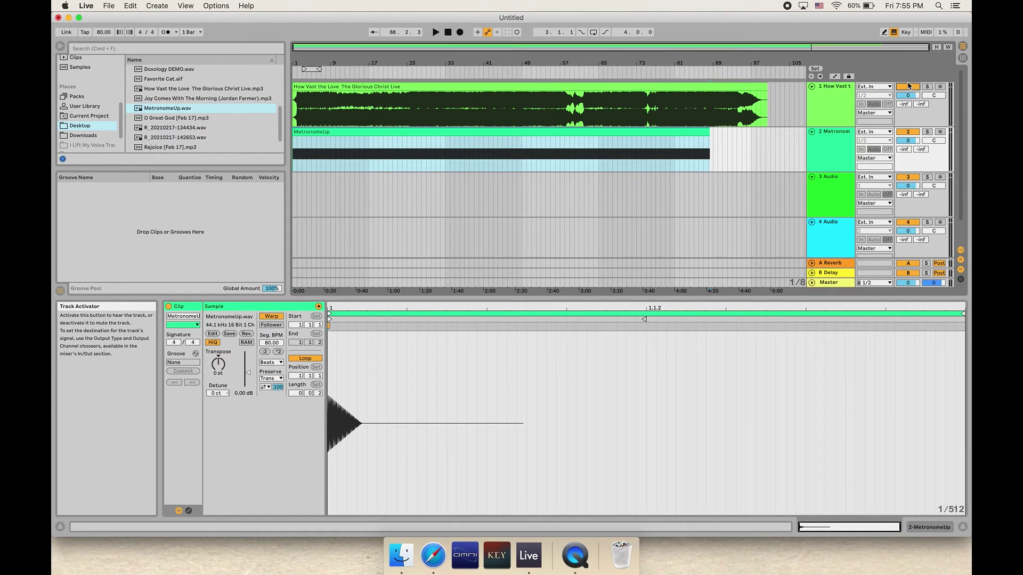
drag(735, 63, 560, 62)
click(578, 70)
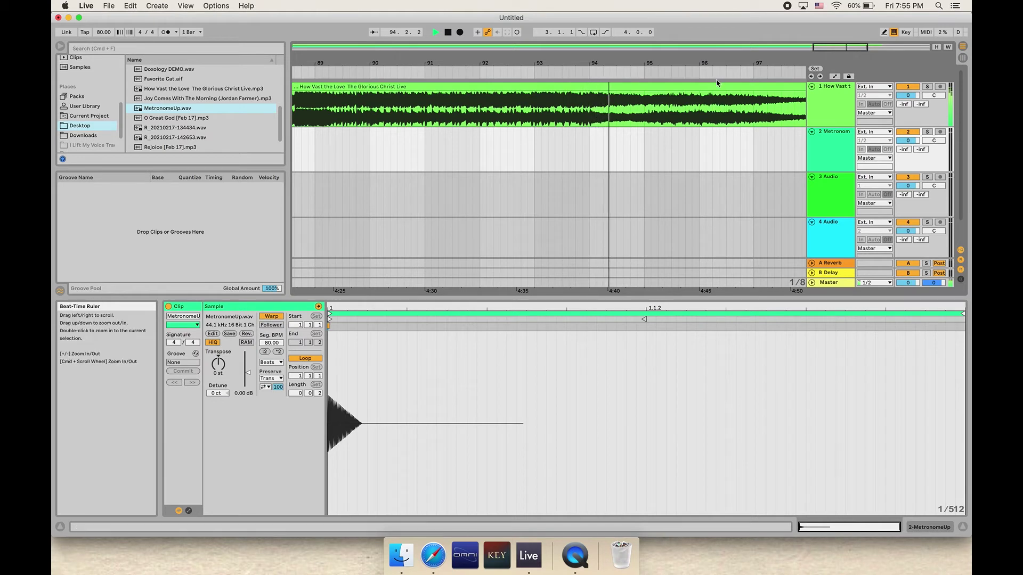
key(space)
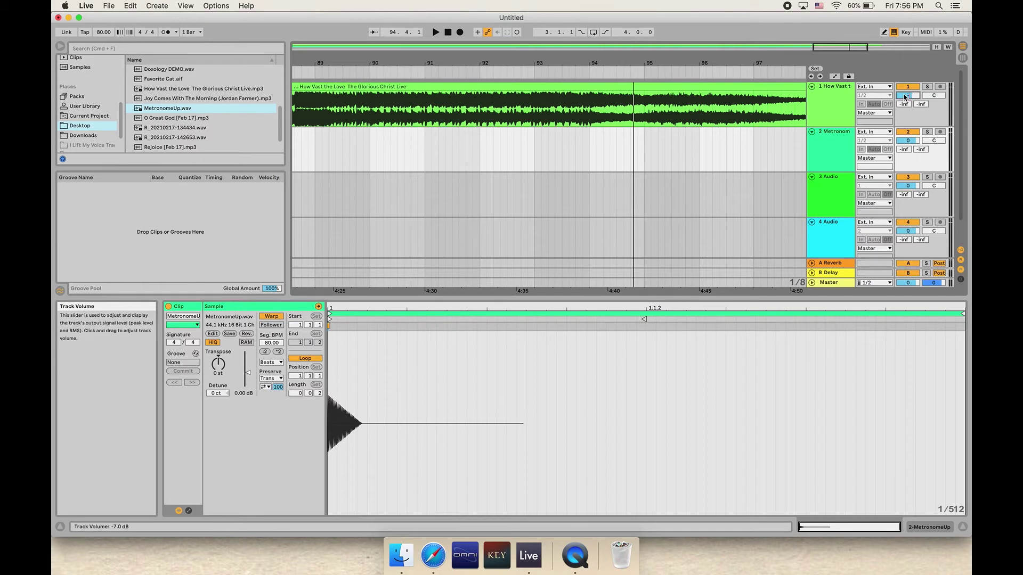
click(510, 74)
key(space)
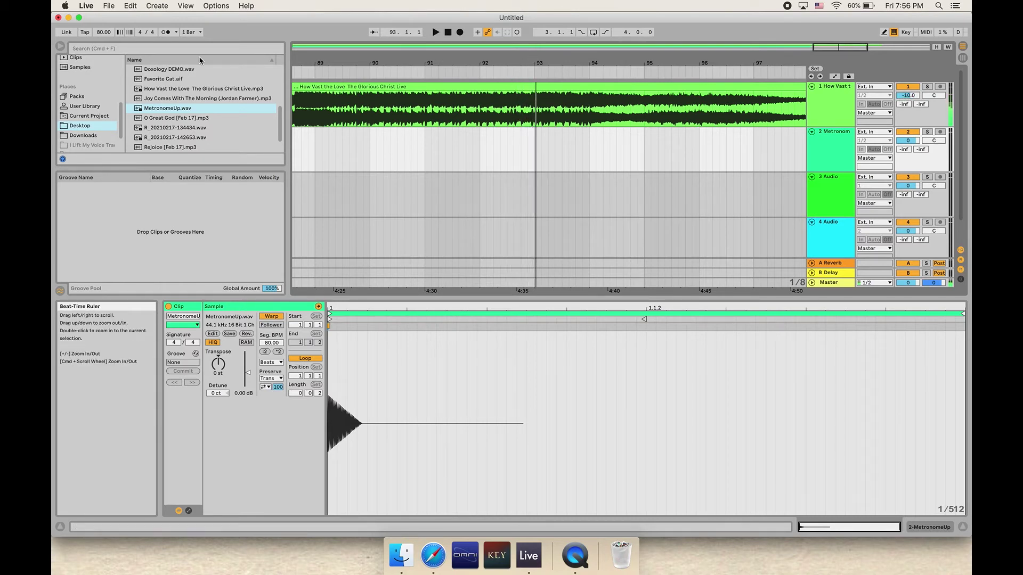
Play the song's ending again to locate its final downbeat and set the insert marker at bar 94
drag(358, 63, 362, 63)
scroll(434, 119, down, 5)
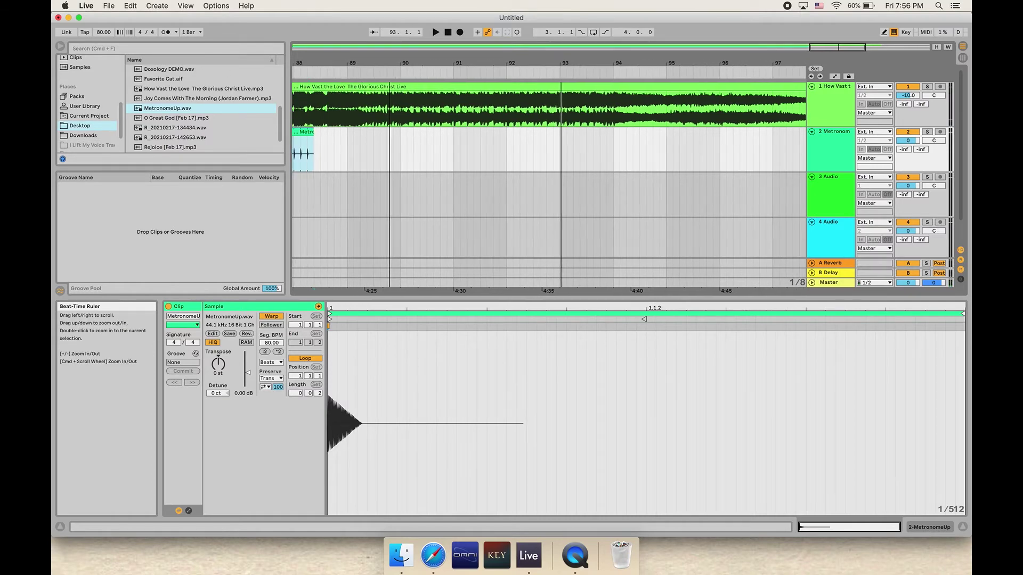
click(432, 117)
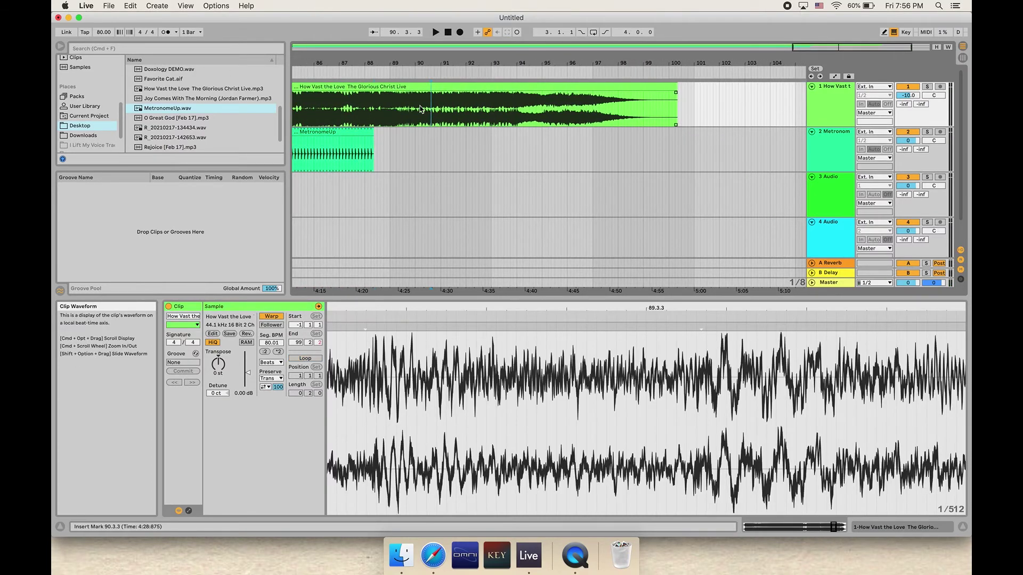
click(486, 70)
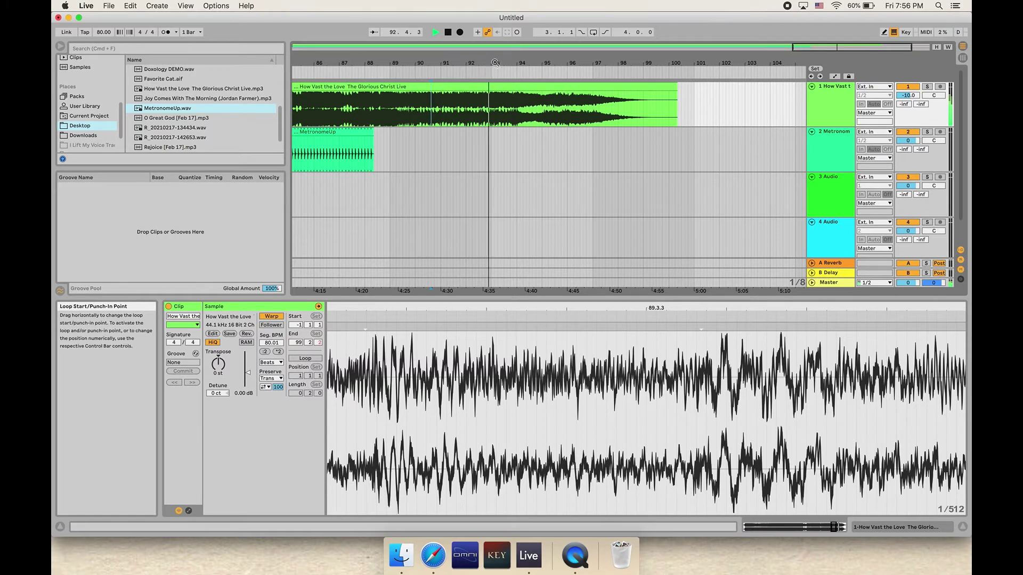
drag(497, 54, 498, 57)
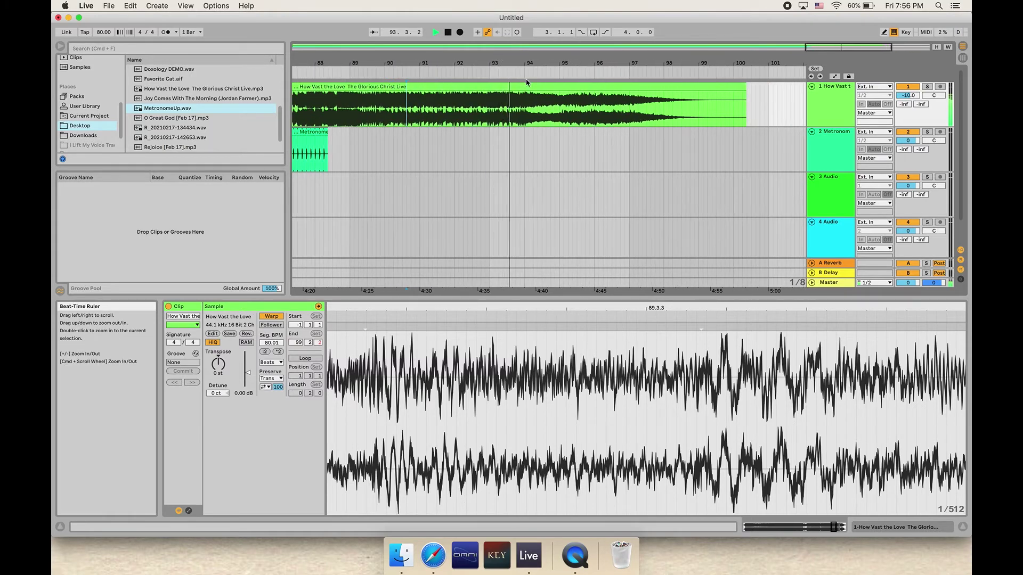
click(525, 120)
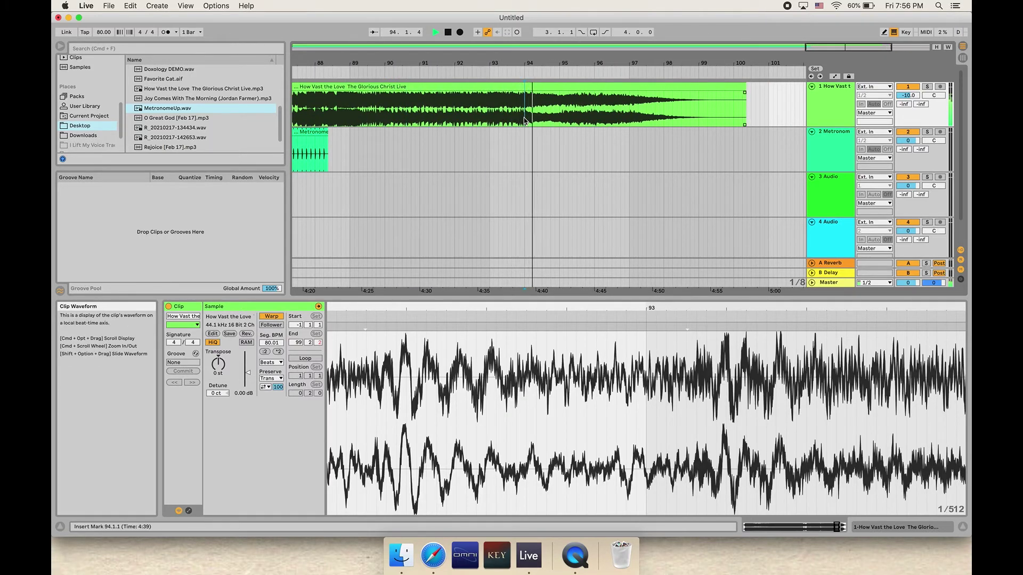
key(space)
Extend the MetronomeUp clip to 94.1.3, one eighth note past the start of bar 94
drag(327, 132, 522, 131)
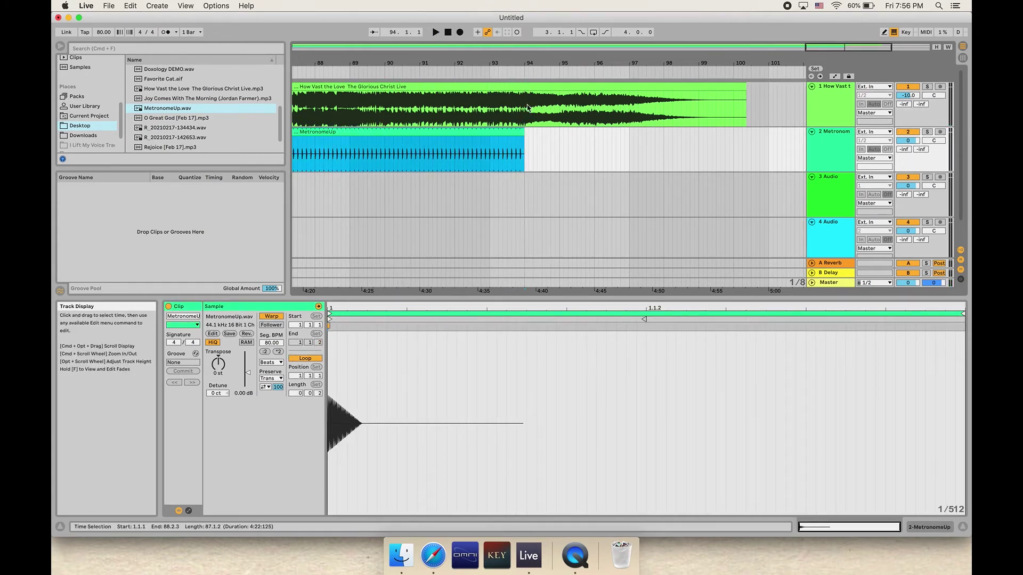
scroll(521, 128, up, 5)
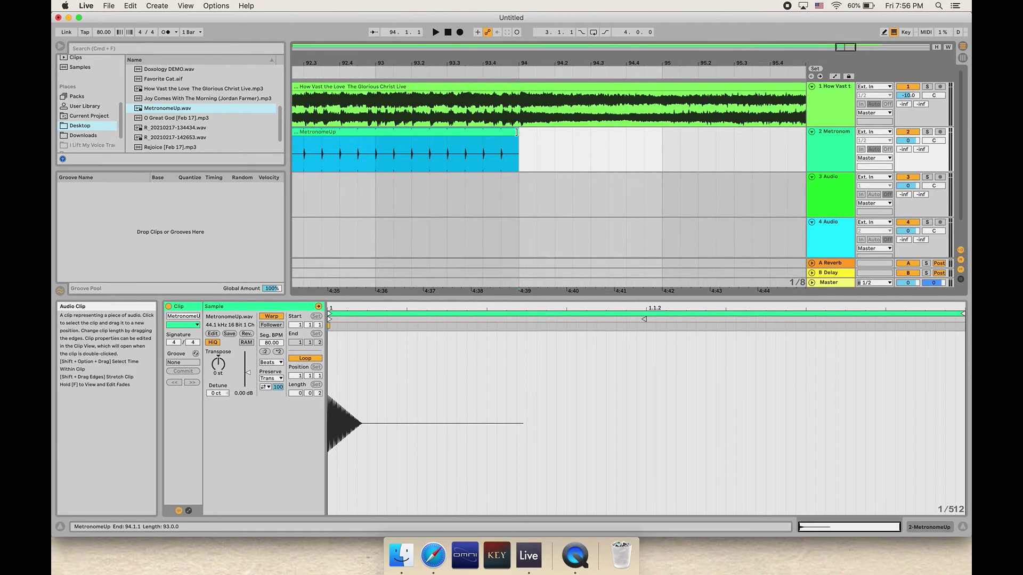
drag(519, 128, 536, 128)
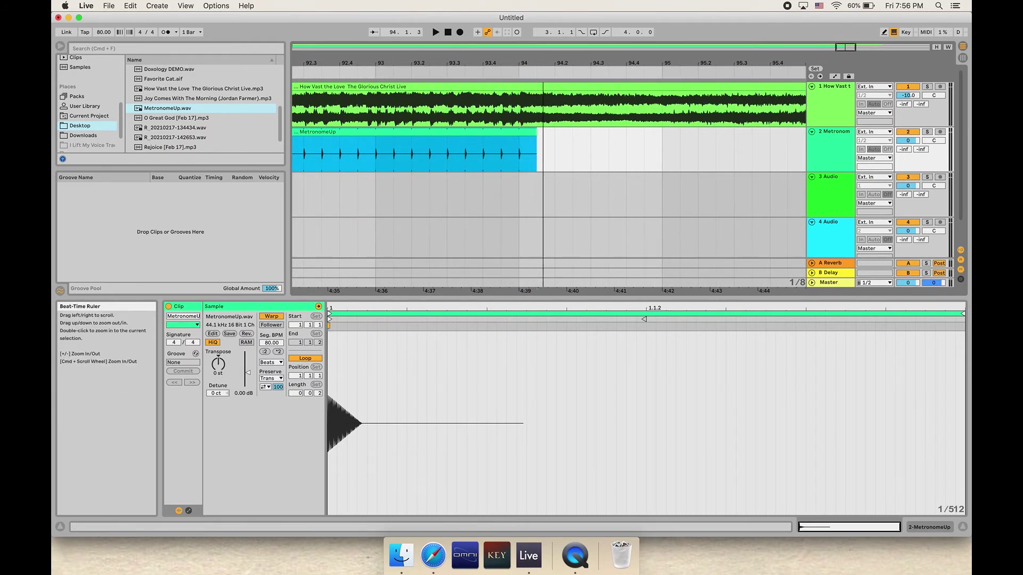
scroll(544, 67, down, 5)
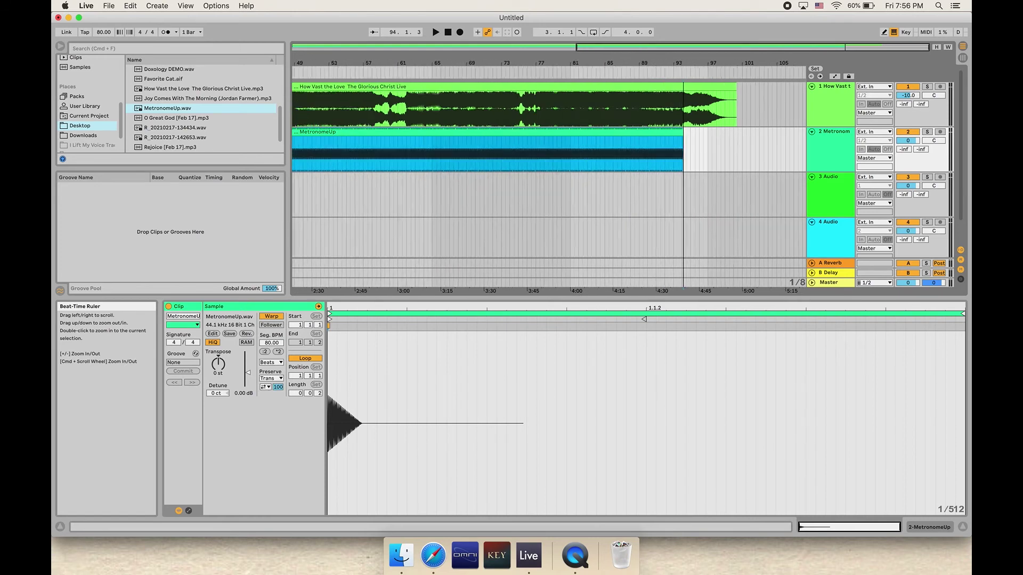
scroll(544, 66, down, 3)
click(641, 160)
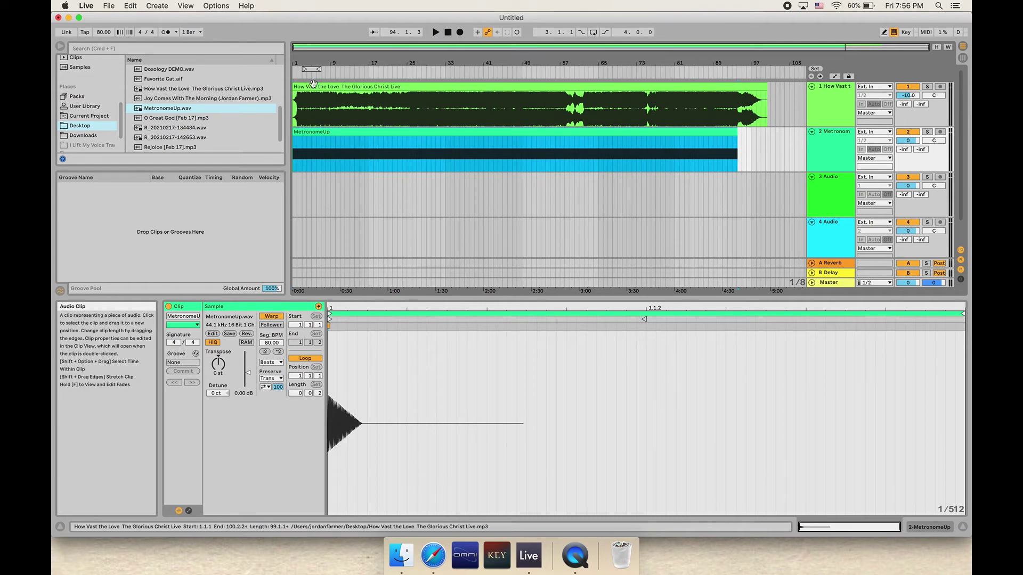
mouse_move(314, 68)
mouse_down()
mouse_move(315, 150)
mouse_move(315, 69)
mouse_up()
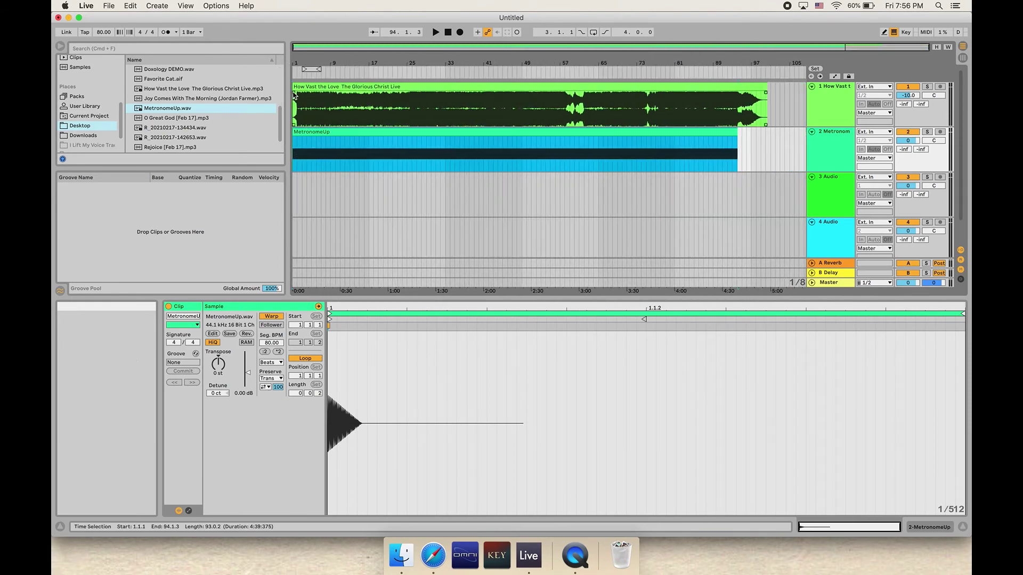
Show the Click and Guide Samples in the Downloads folder and set the insert marker at bar 2 on the click track
click(85, 126)
scroll(92, 142, up, 1)
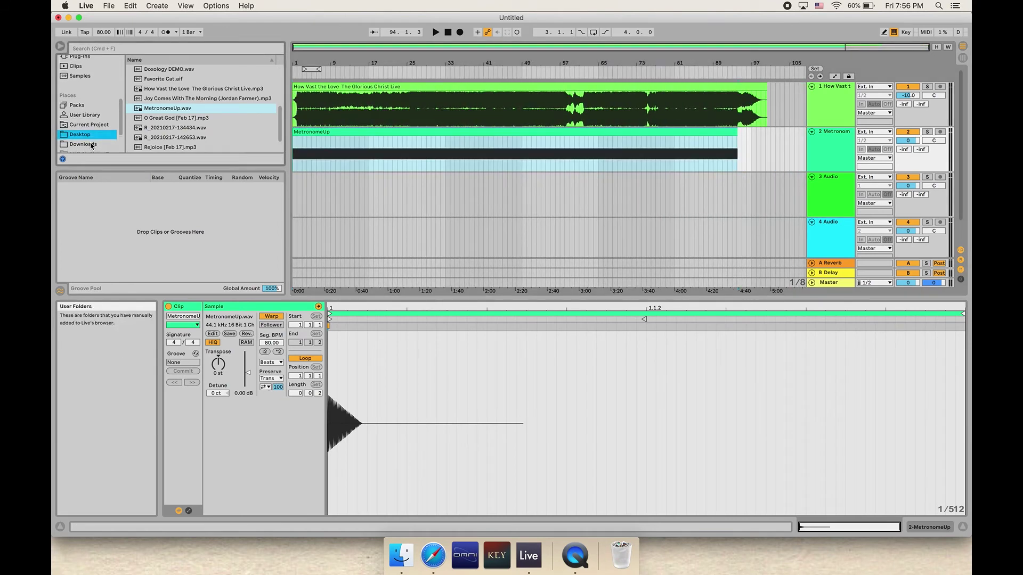
click(83, 144)
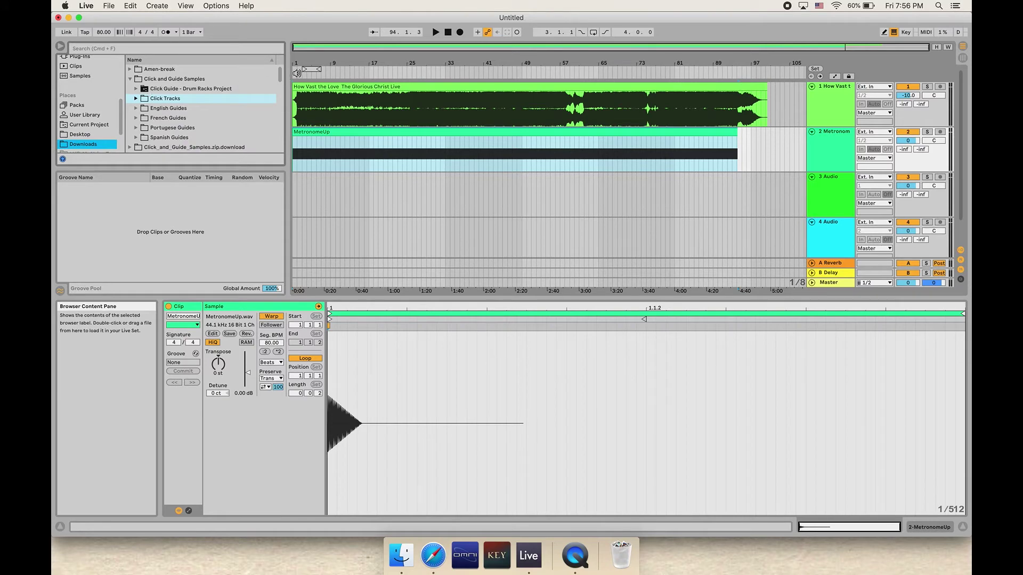
drag(293, 62, 293, 122)
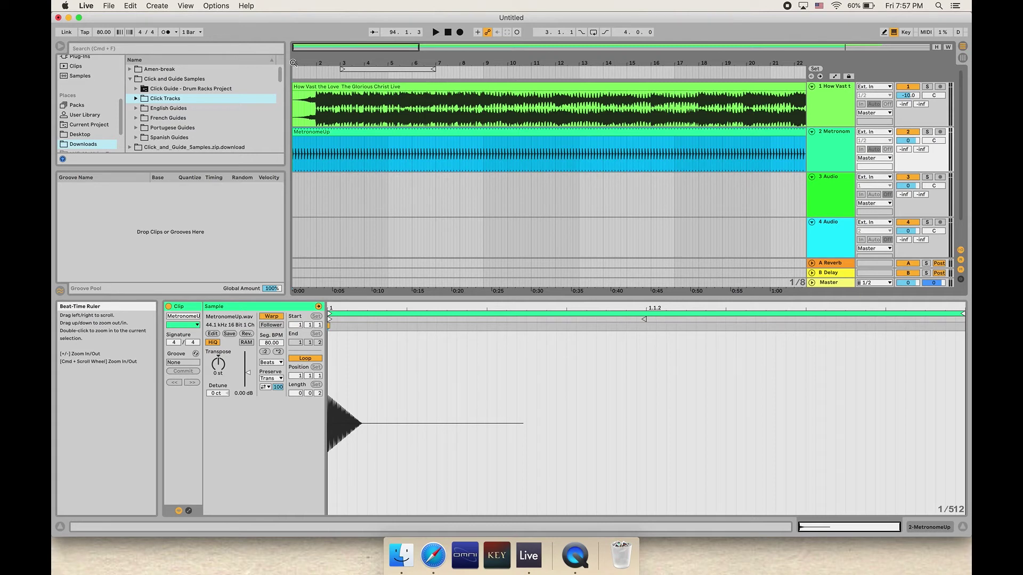
click(316, 155)
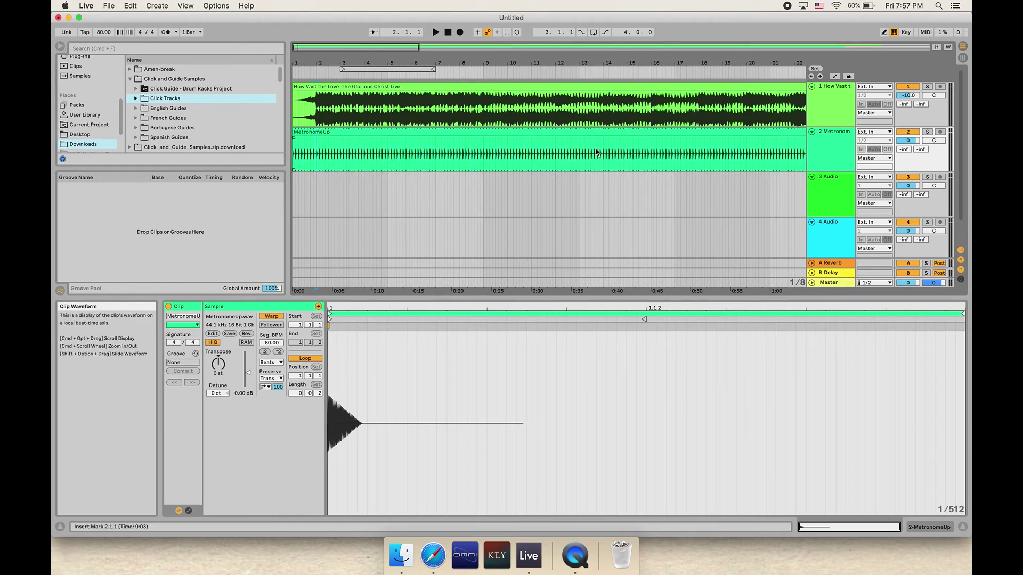
Expand the Song Sections folder within English Guides and look through its English Female cue samples
click(186, 138)
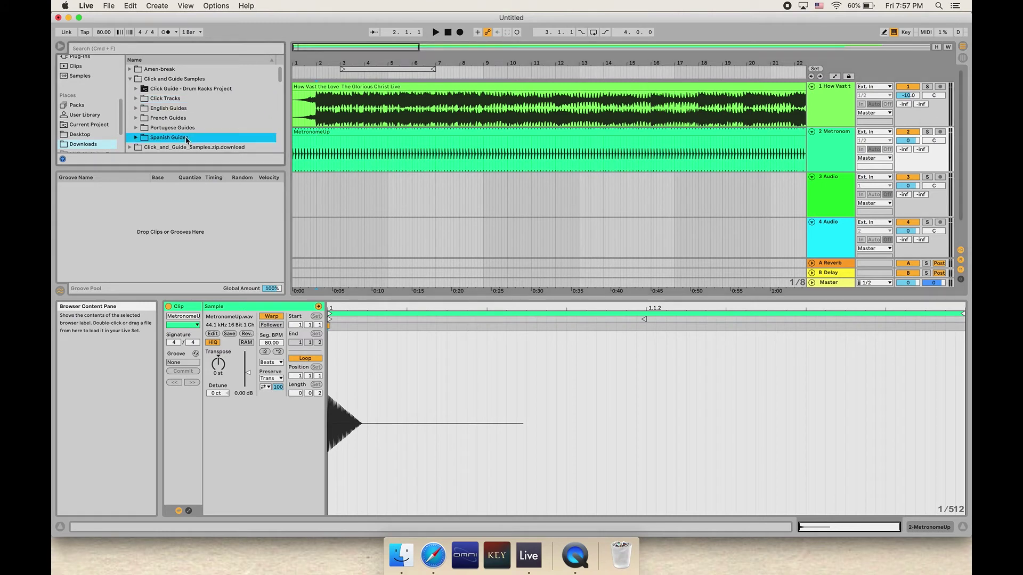
key(Up)
key(Up)
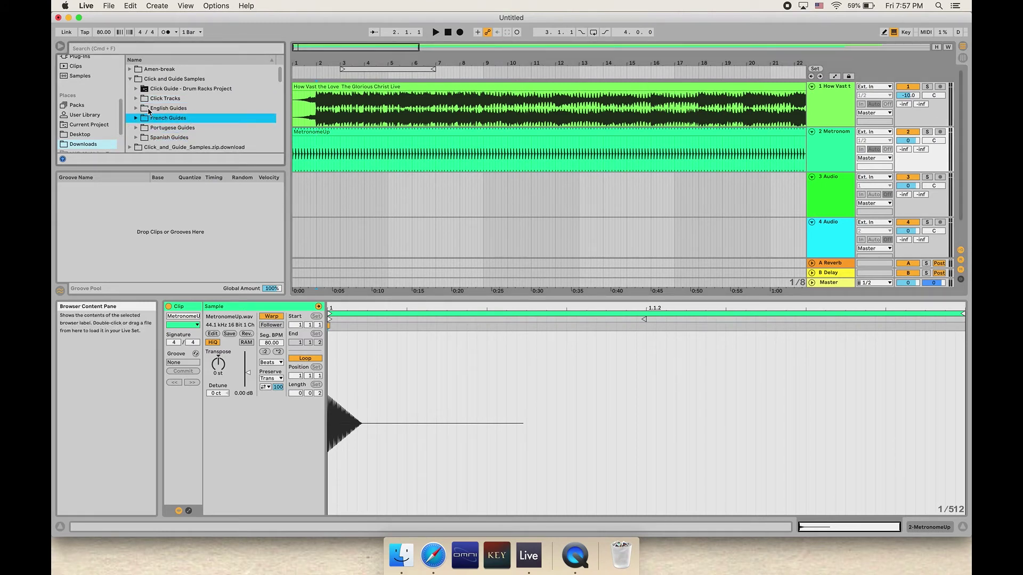
click(174, 109)
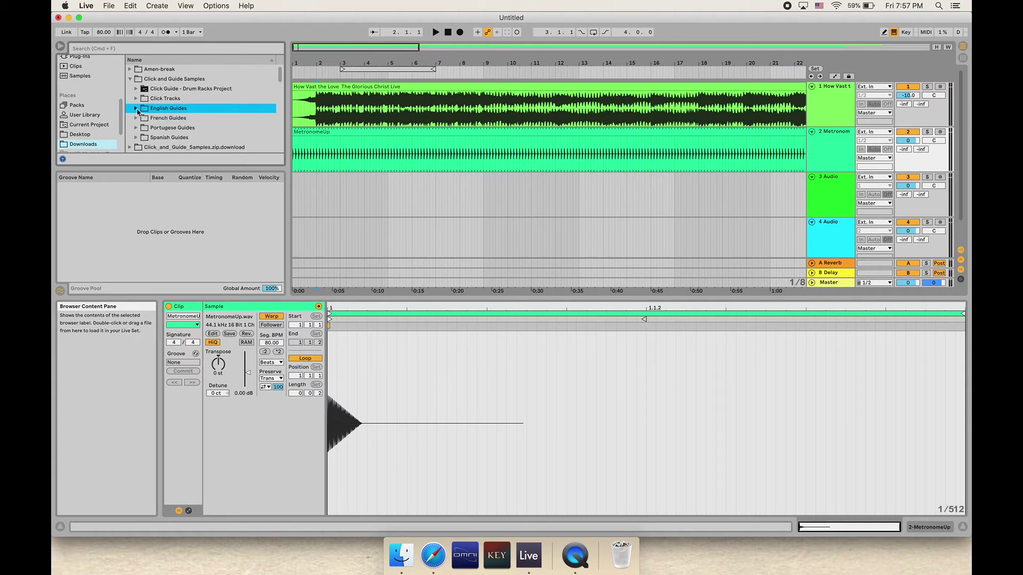
click(136, 109)
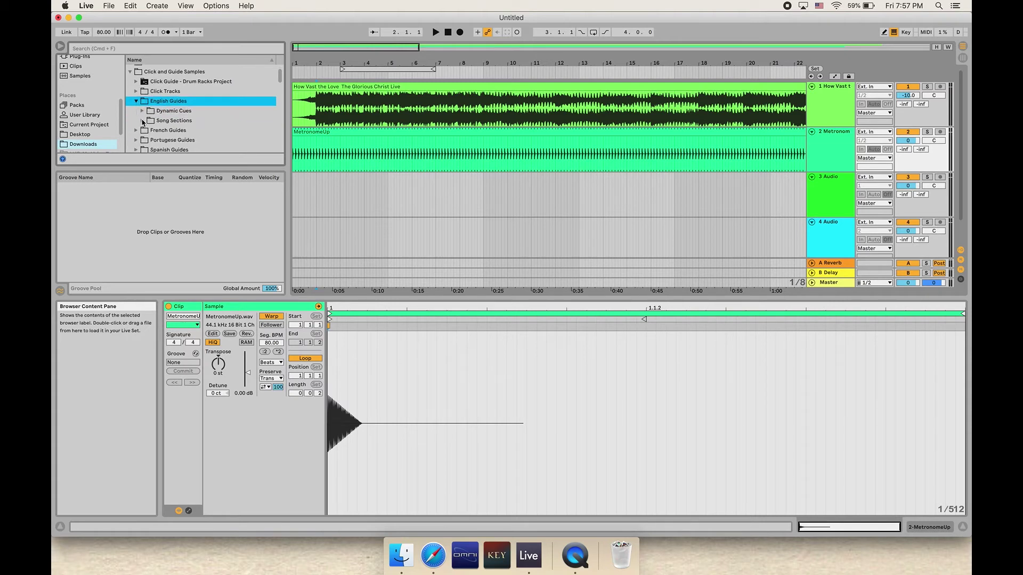
scroll(144, 122, down, 1)
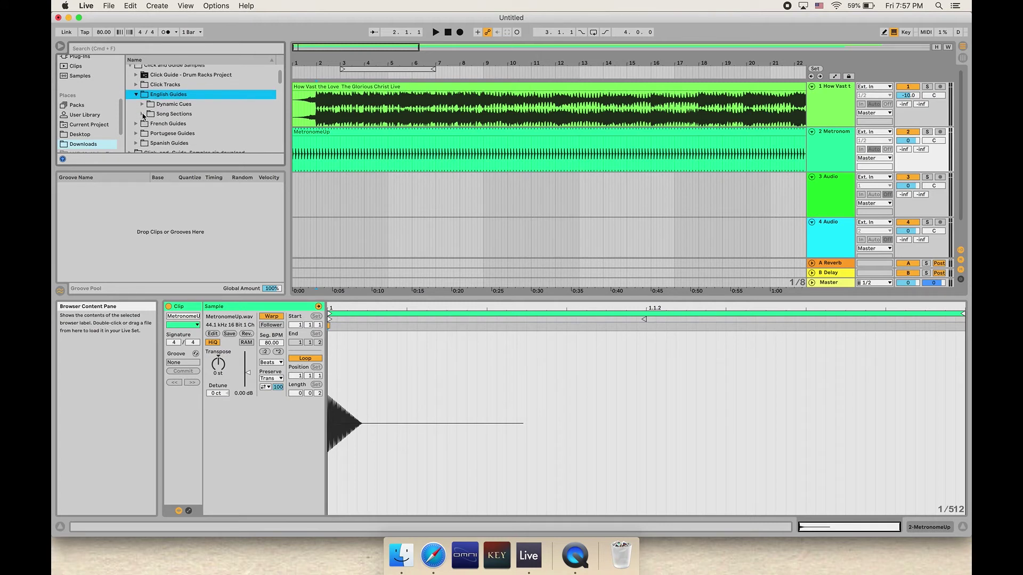
click(142, 114)
scroll(152, 115, down, 5)
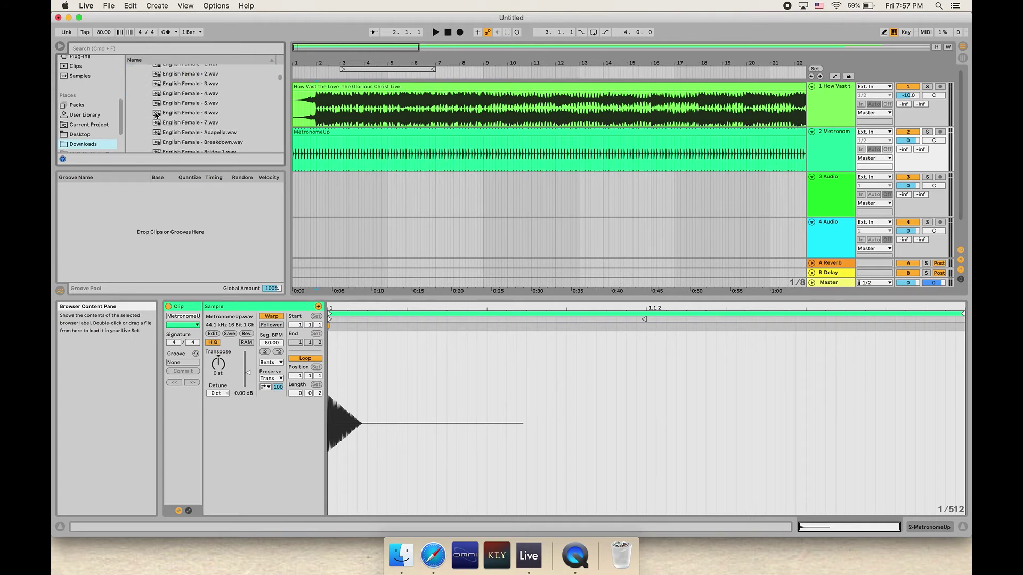
scroll(171, 110, down, 10)
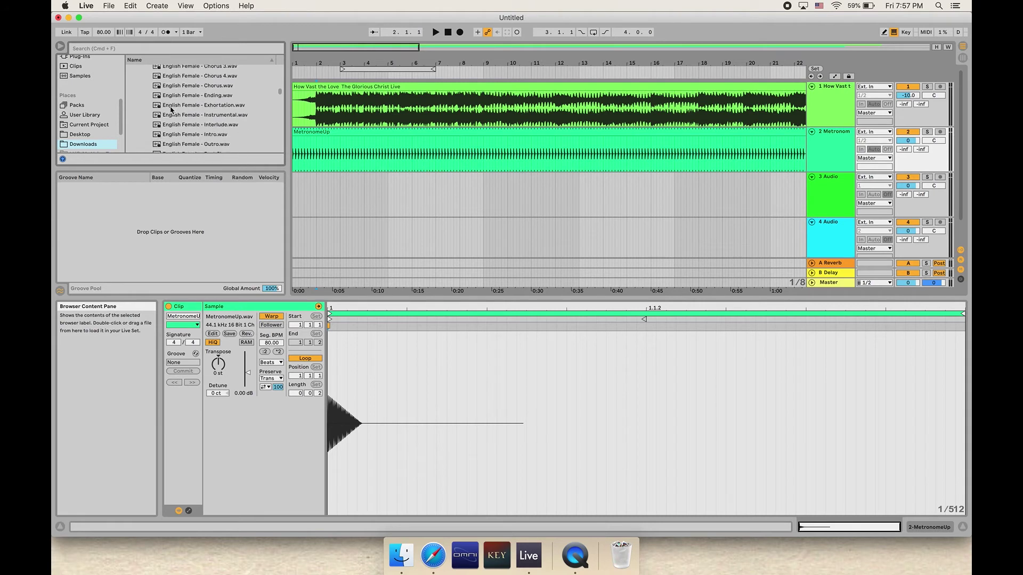
scroll(171, 110, down, 10)
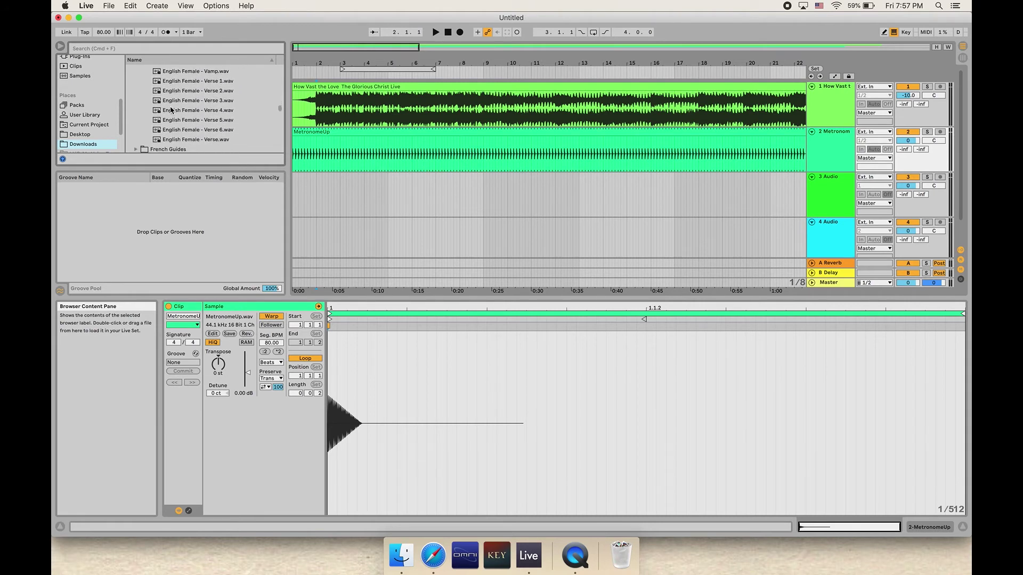
scroll(172, 109, up, 1)
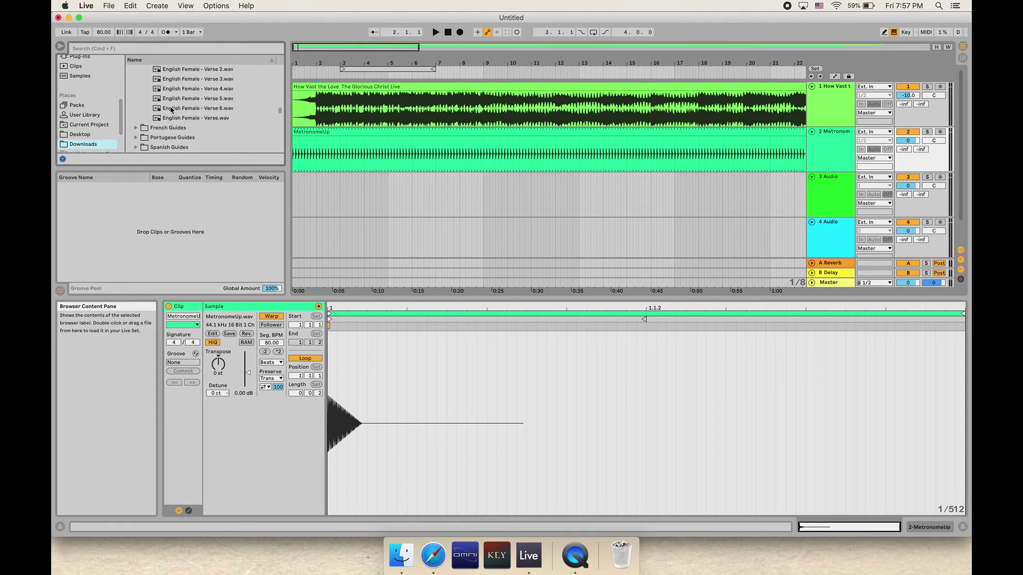
scroll(171, 110, up, 1)
Play the song together with the click track from 1.1.1
drag(298, 64, 299, 107)
click(299, 108)
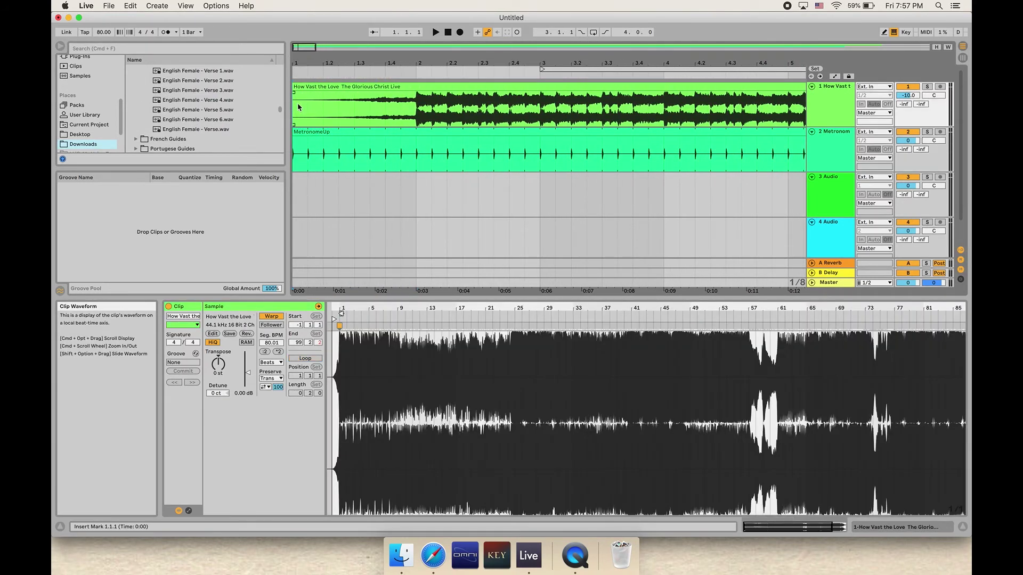
key(space)
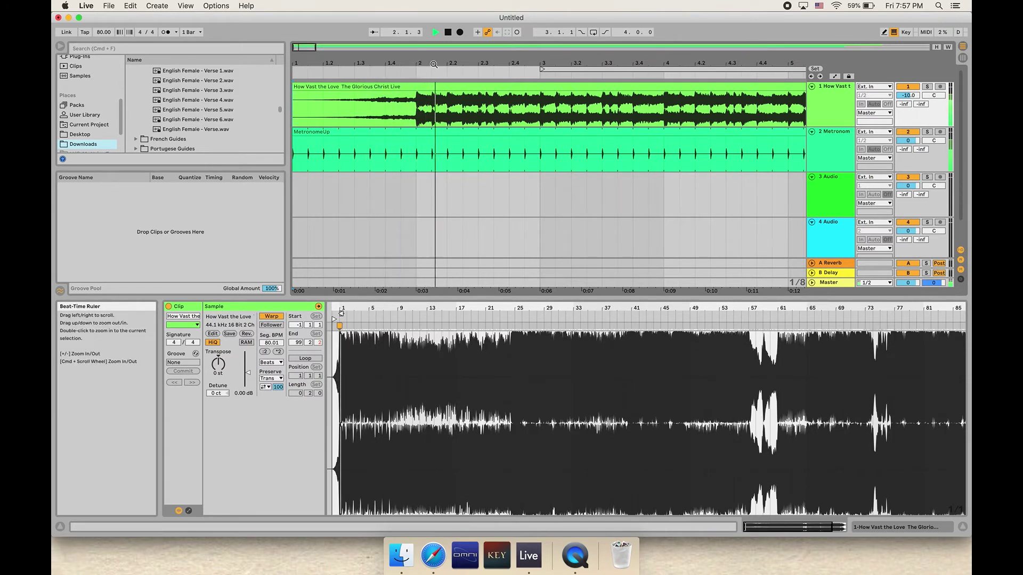
Stop playback and set the insert marker at 2.1.1 on the empty third audio track
key(space)
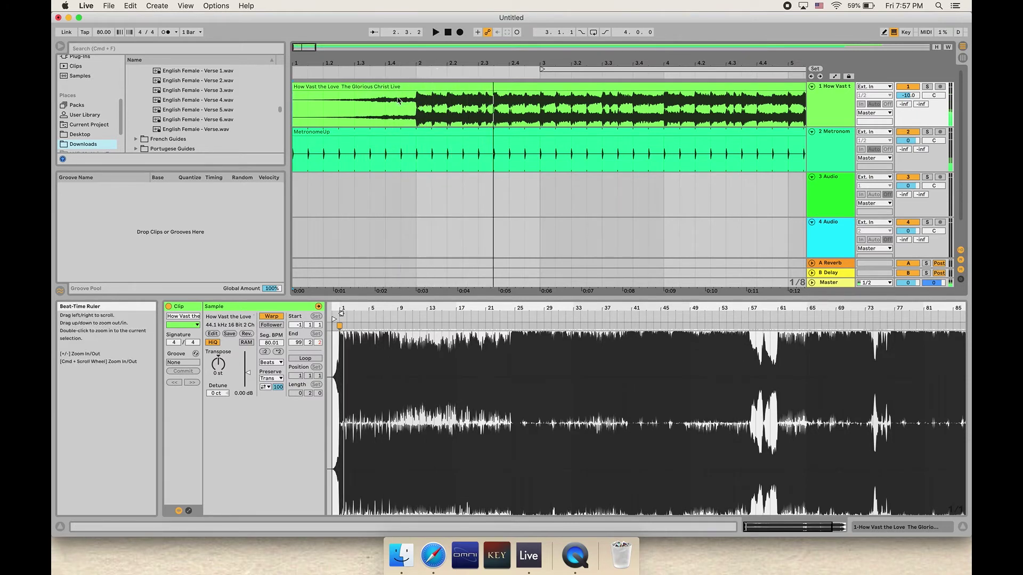
scroll(377, 123, down, 1)
scroll(340, 138, up, 1)
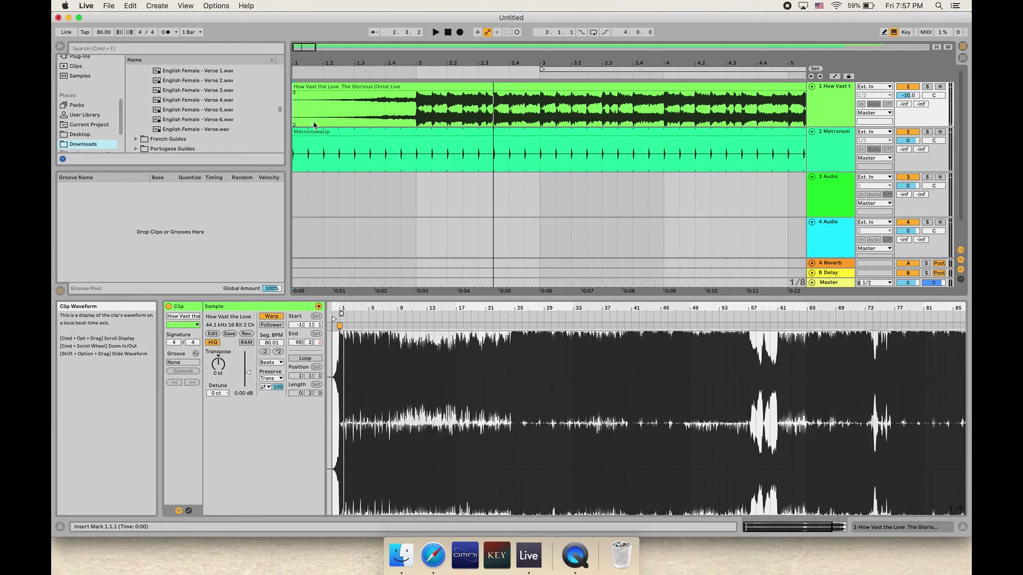
click(309, 157)
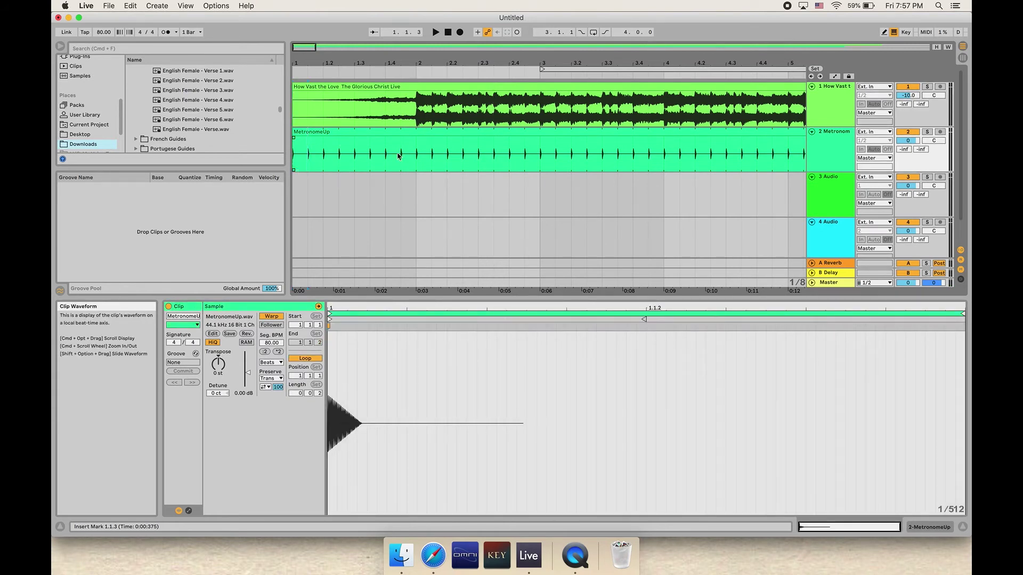
drag(309, 190, 417, 191)
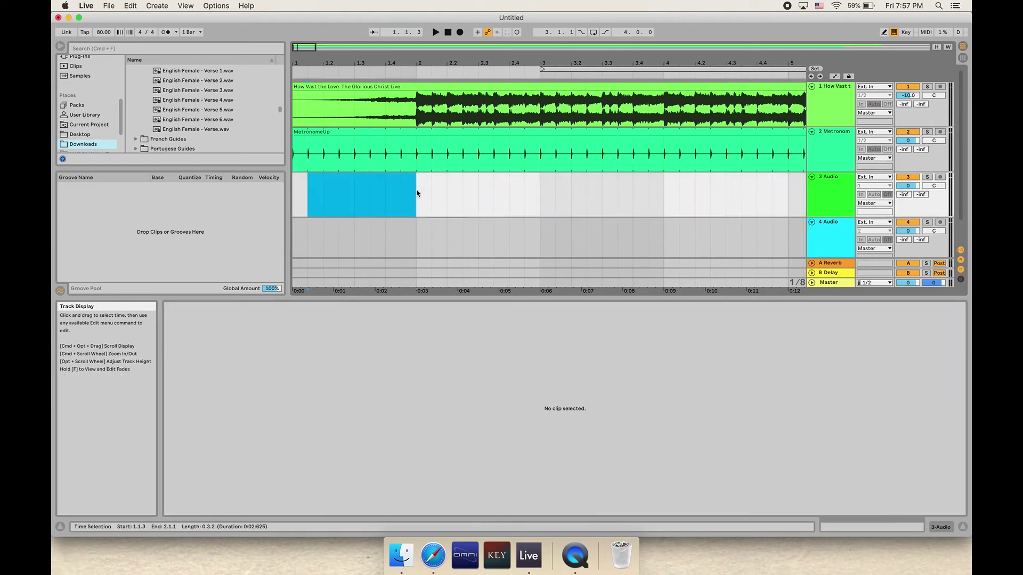
click(416, 191)
Place the English Female - Intro.wav cue at 1.1.1 on the third audio track
scroll(211, 93, up, 5)
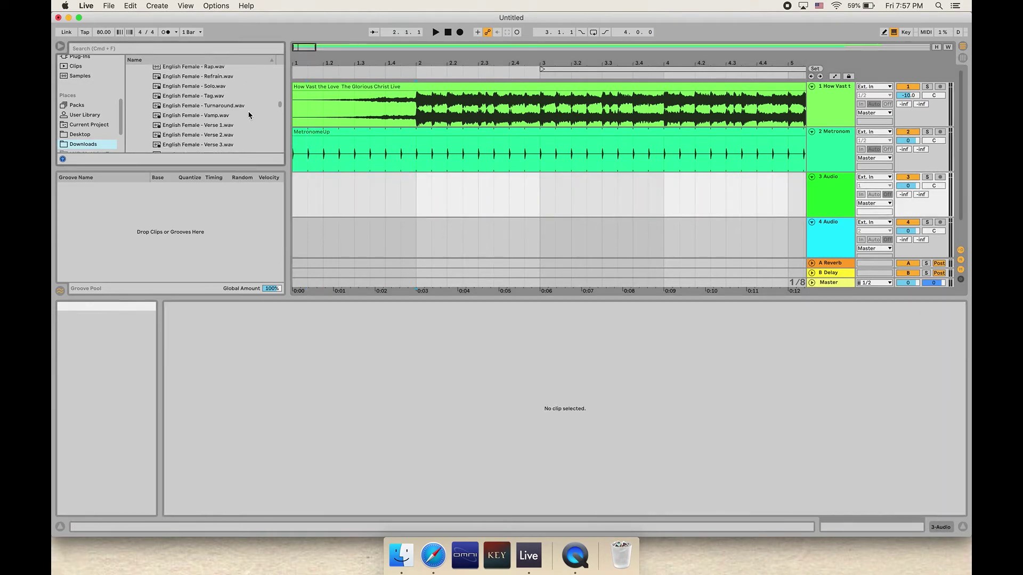
scroll(212, 93, up, 5)
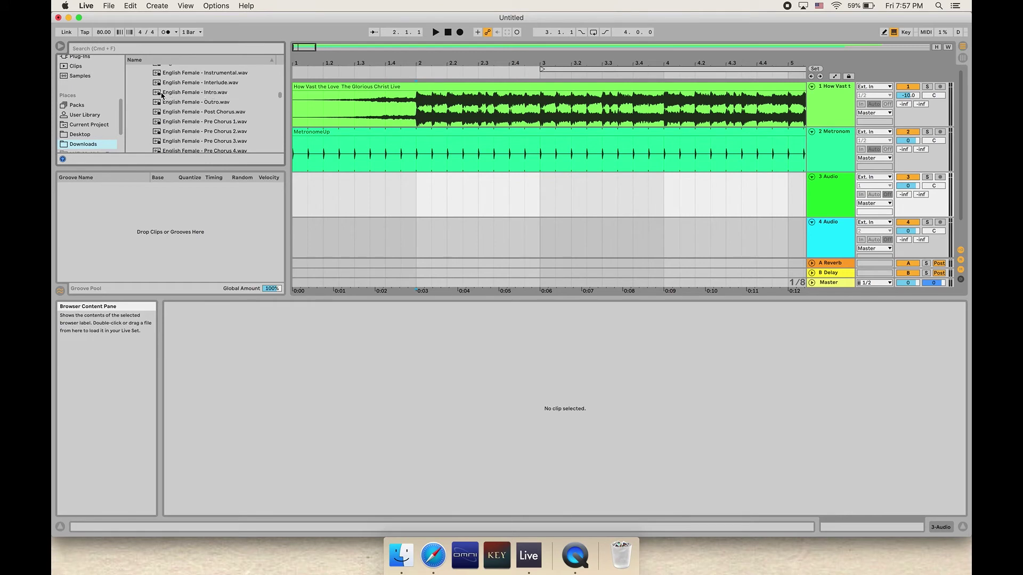
drag(158, 94, 228, 133)
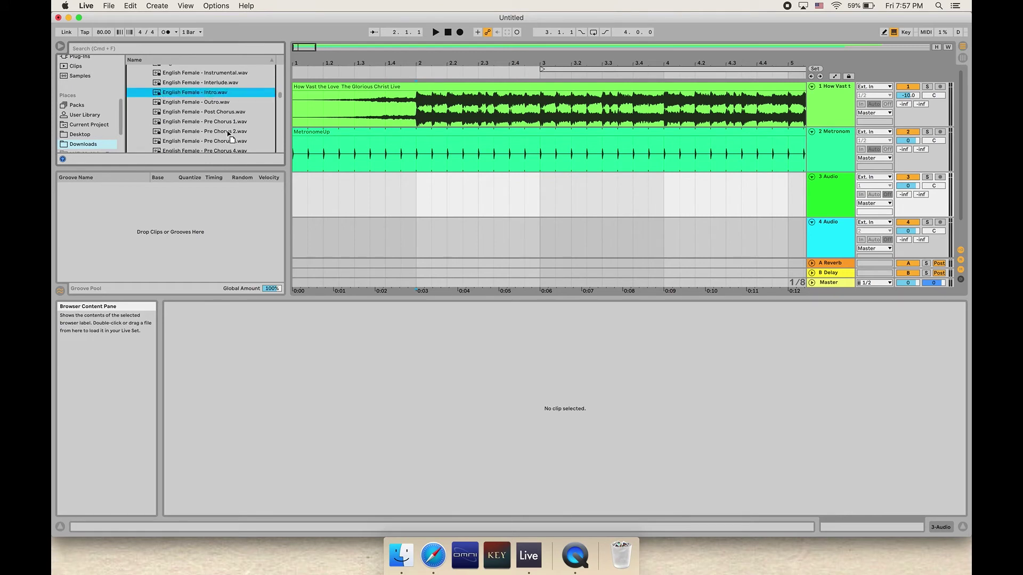
drag(273, 163, 299, 181)
drag(309, 63, 308, 47)
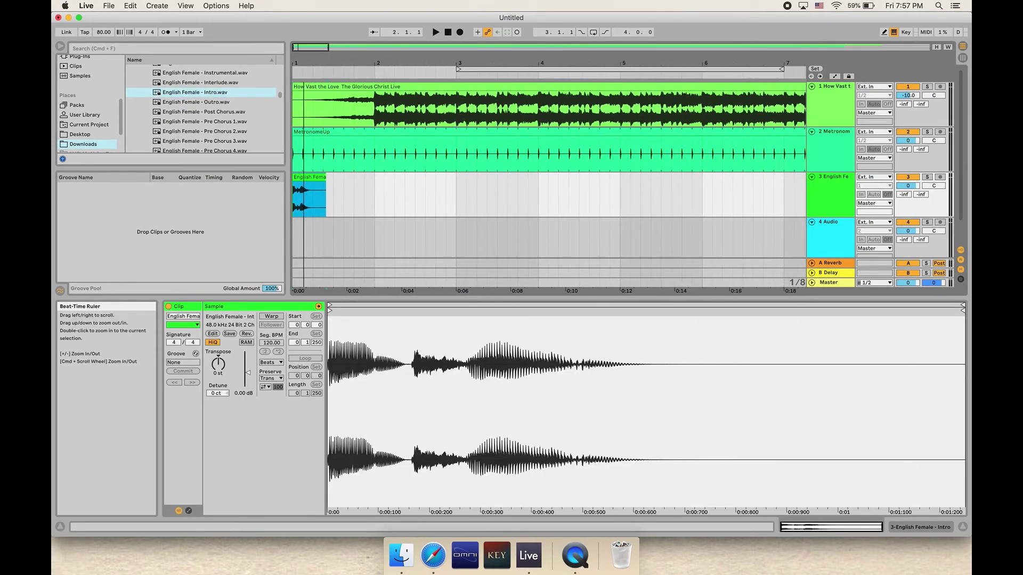
Play the opening bar from 1.1.1 to check the Intro cue against the click, and stop playback
click(314, 198)
key(space)
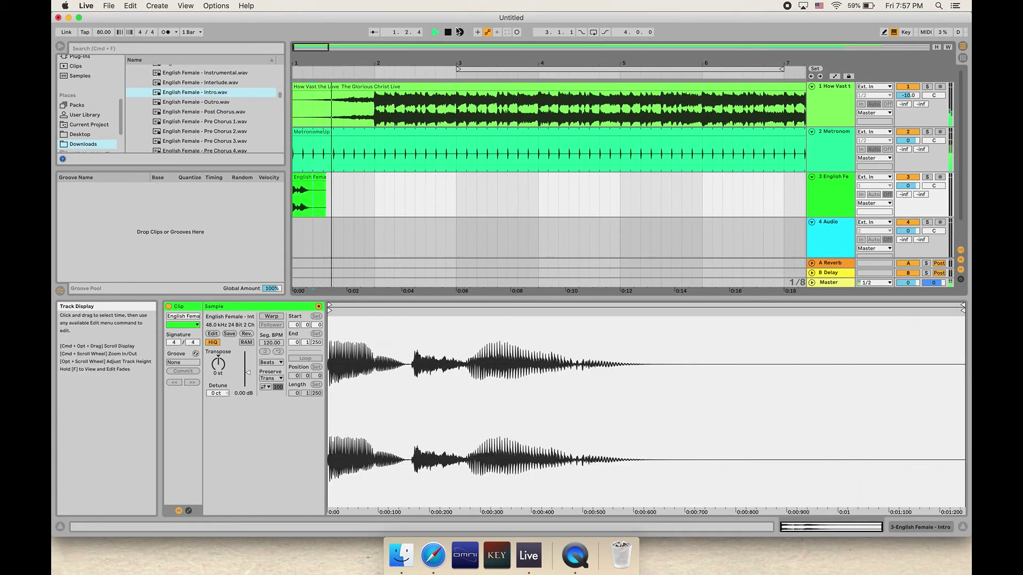
double_click(450, 32)
key(space)
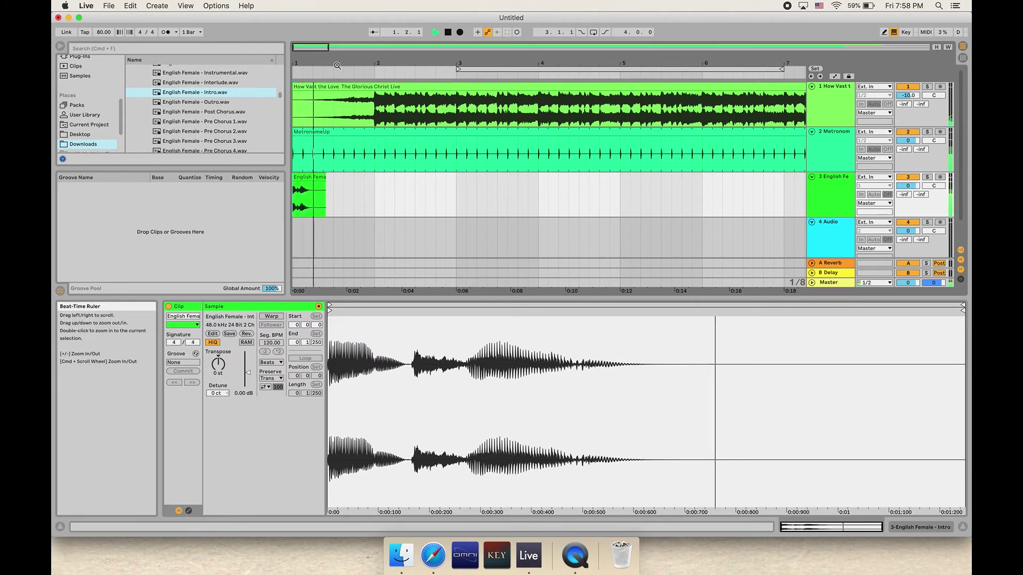
key(space)
Set the arrangement's fixed grid to 1/4
click(343, 192)
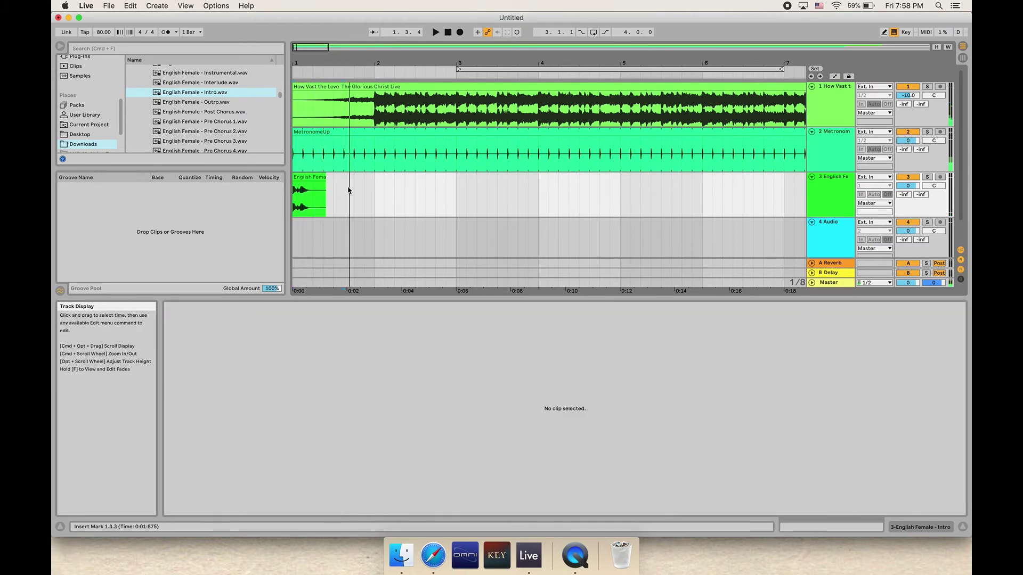
click(316, 197)
mouse_move(315, 197)
mouse_down()
mouse_move(345, 196)
mouse_move(315, 196)
mouse_up()
click(346, 196)
click(304, 175)
right_click(345, 181)
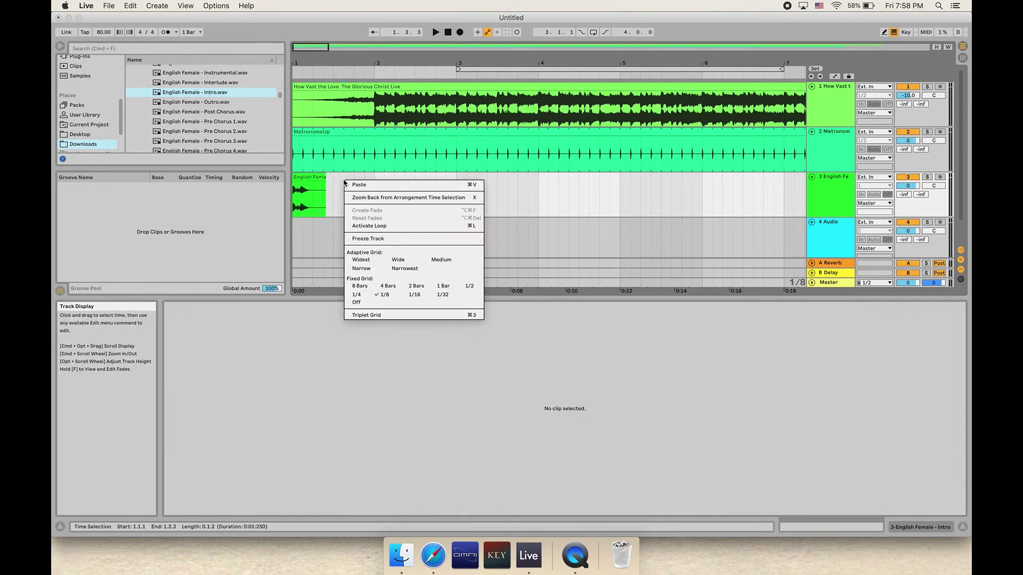
click(366, 296)
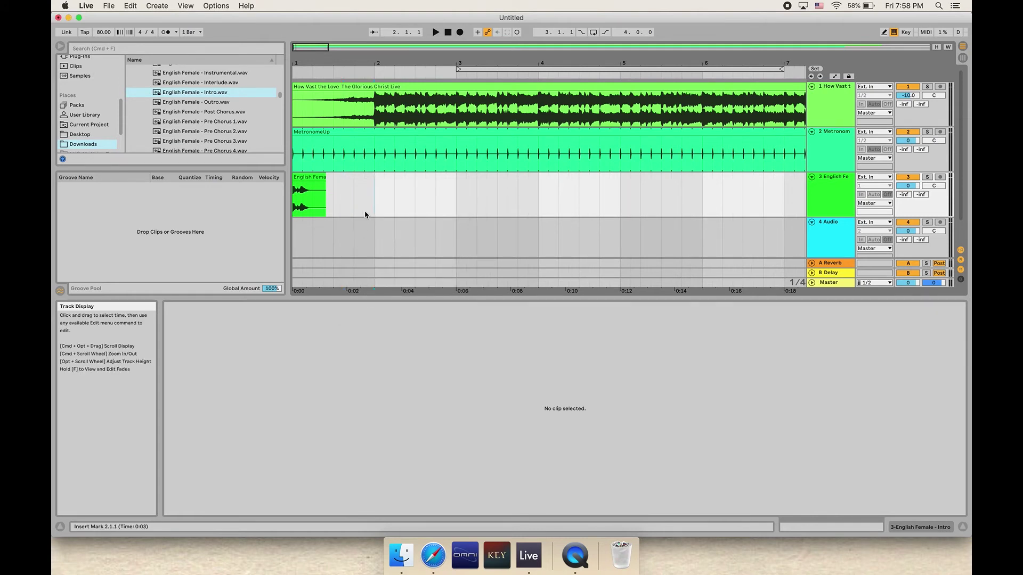
Place the English Female 2, 3 and 4 count samples on beats 2, 3 and 4 of bar 1, following the Intro cue
drag(313, 205, 334, 202)
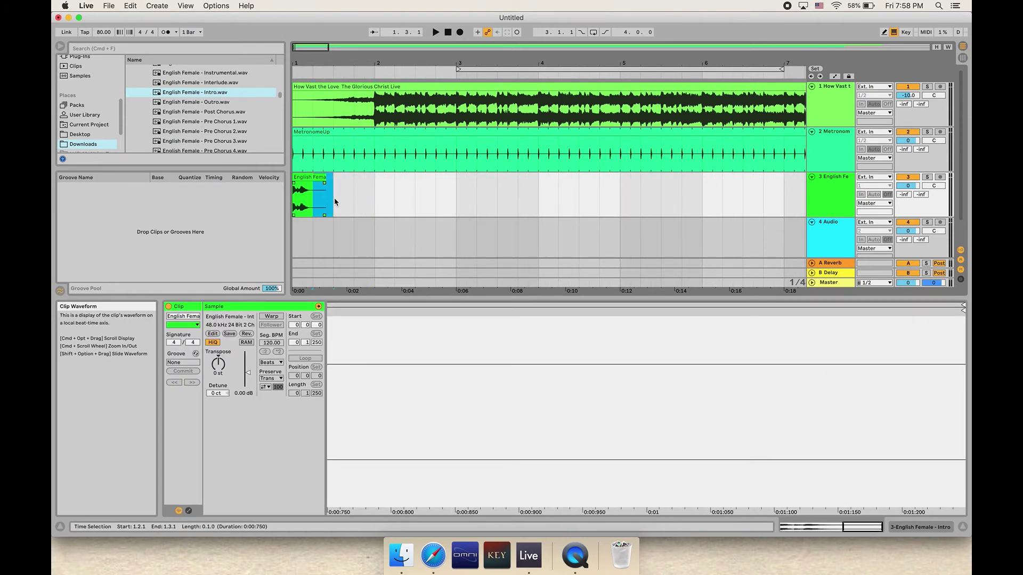
click(373, 204)
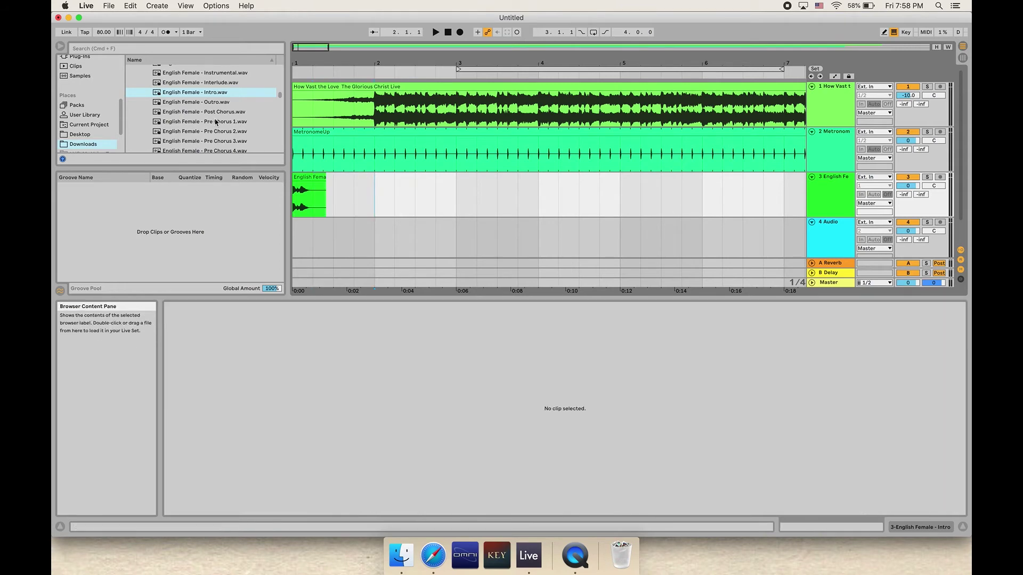
scroll(212, 119, up, 4)
click(309, 177)
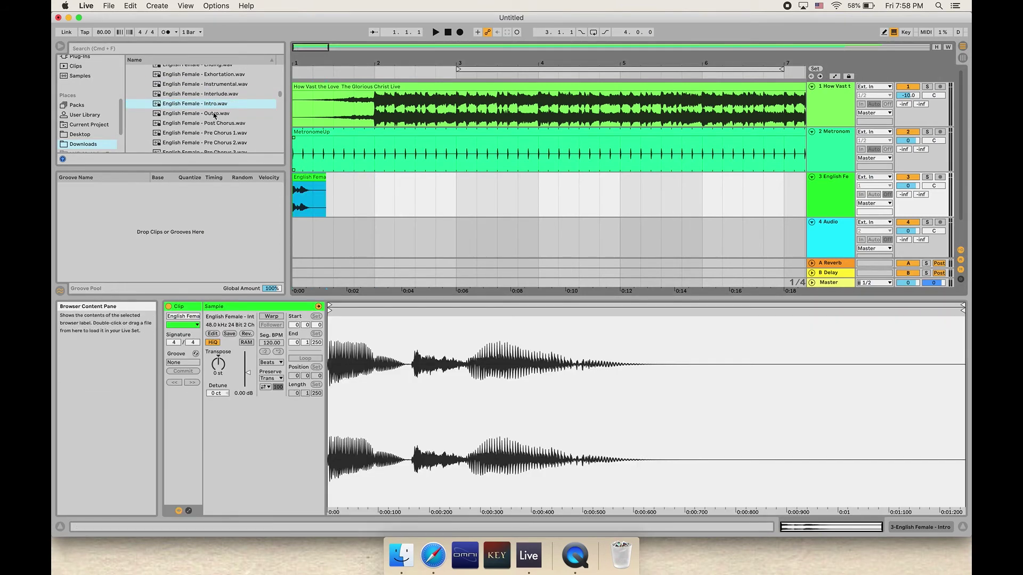
scroll(213, 116, up, 8)
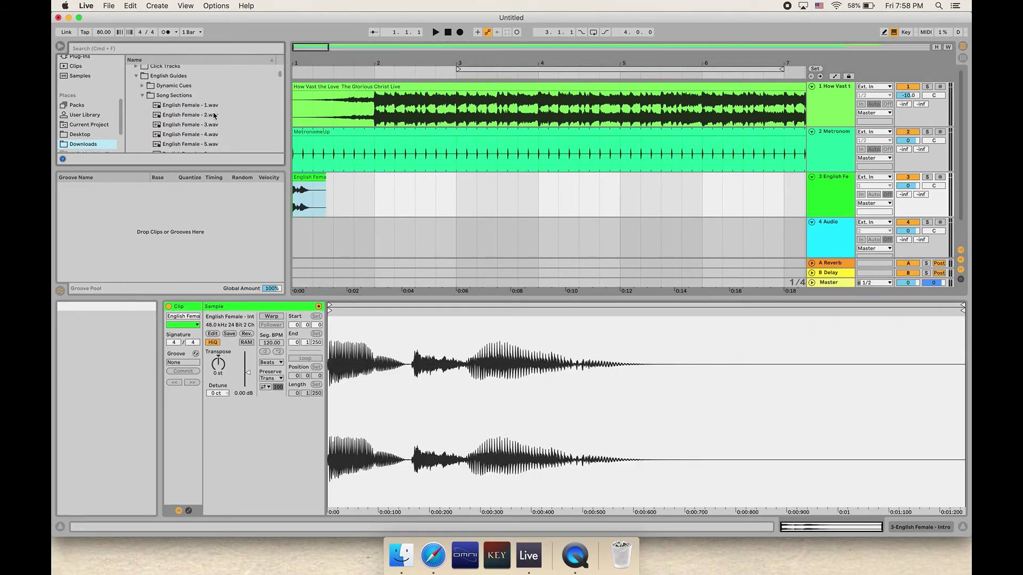
scroll(214, 116, down, 1)
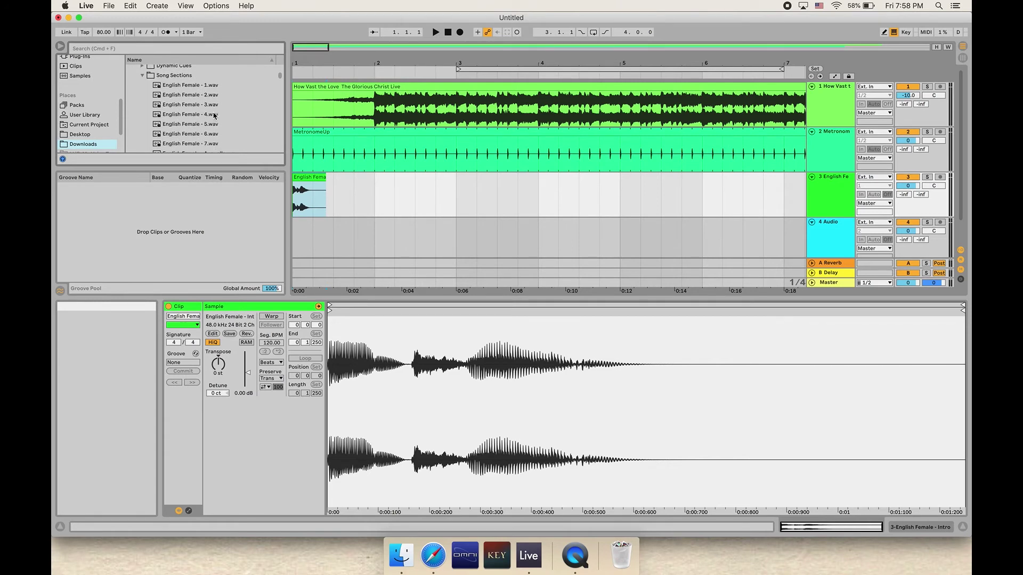
click(323, 205)
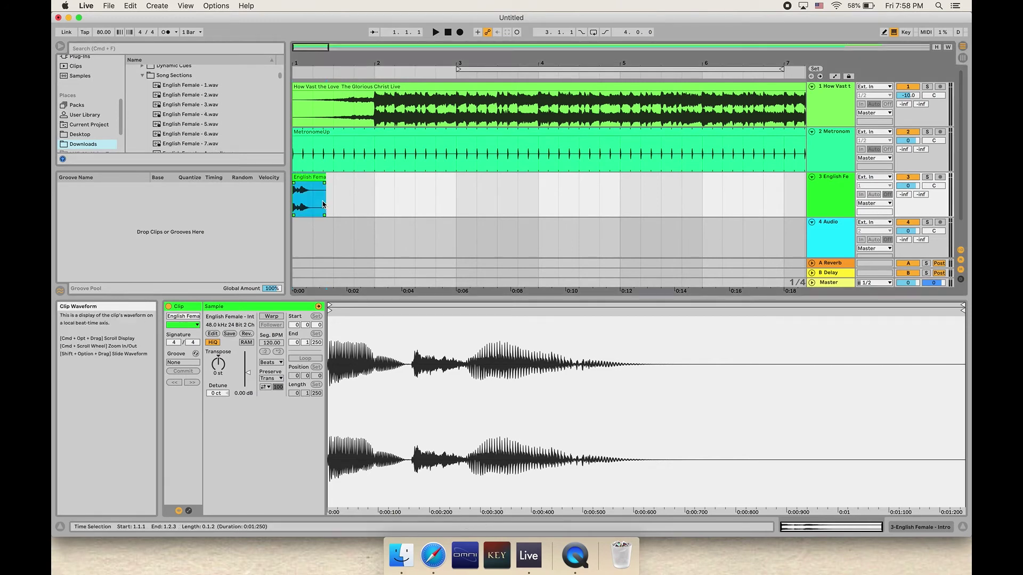
click(335, 202)
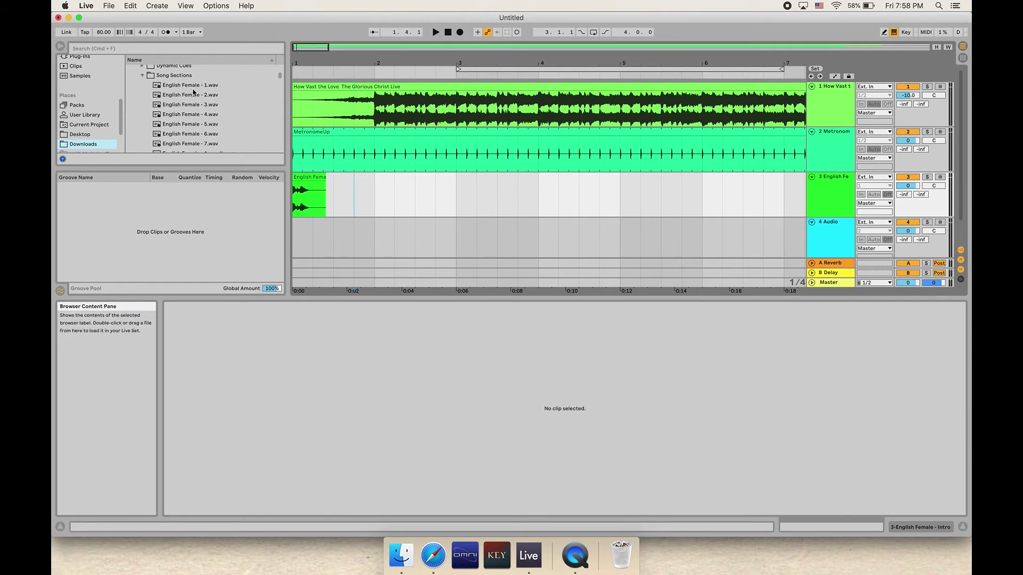
drag(159, 96, 315, 196)
drag(189, 104, 338, 188)
drag(176, 115, 374, 178)
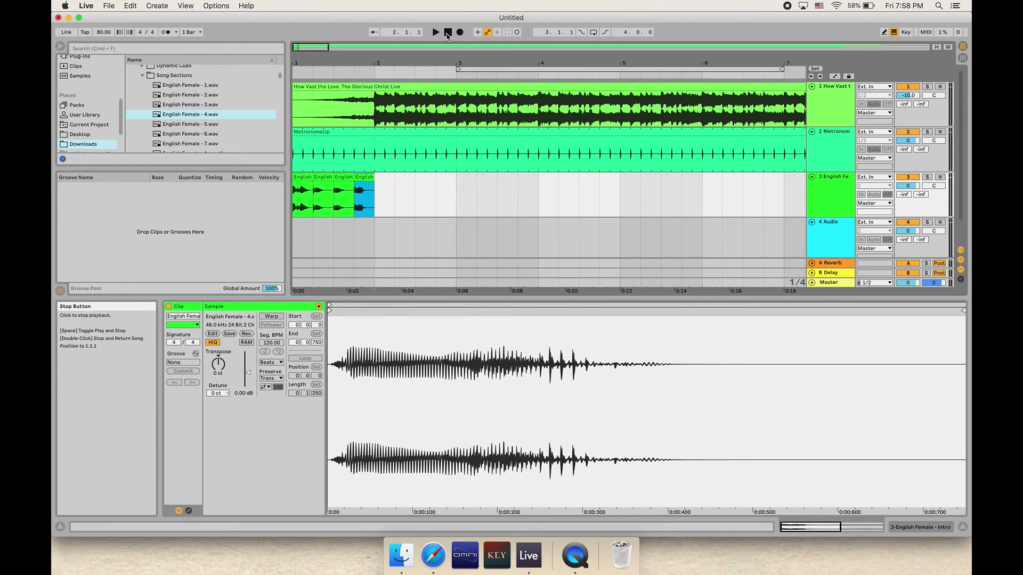
Play the arrangement from 1.1.1 into bar 3 to check the spoken count-in, and stop playback
click(447, 35)
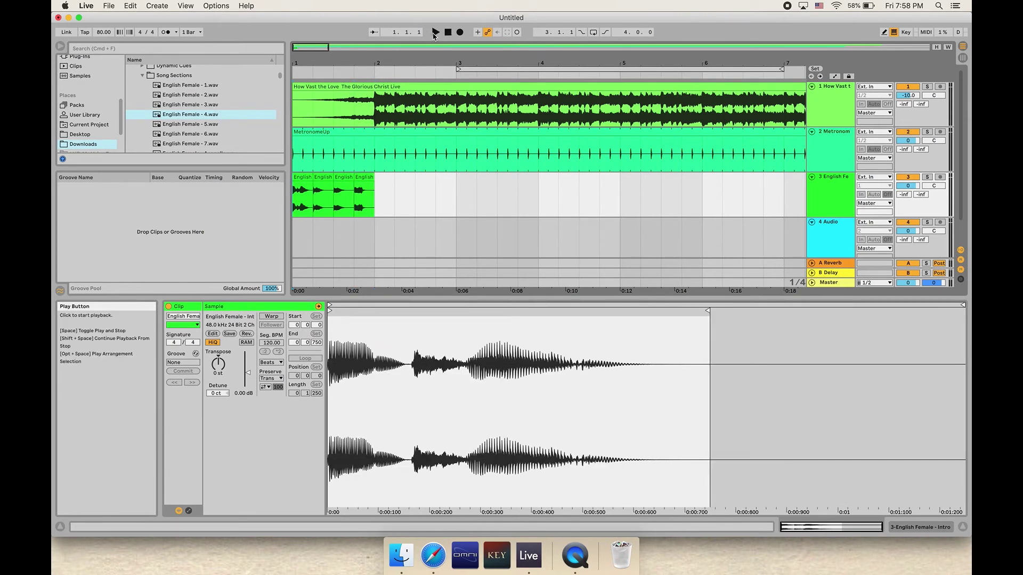
click(435, 33)
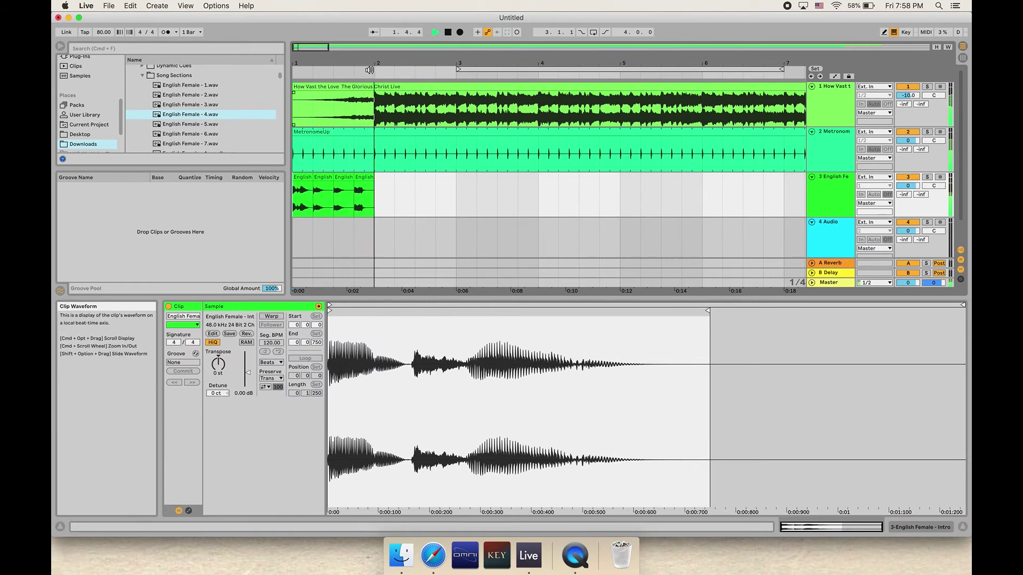
drag(352, 69, 346, 52)
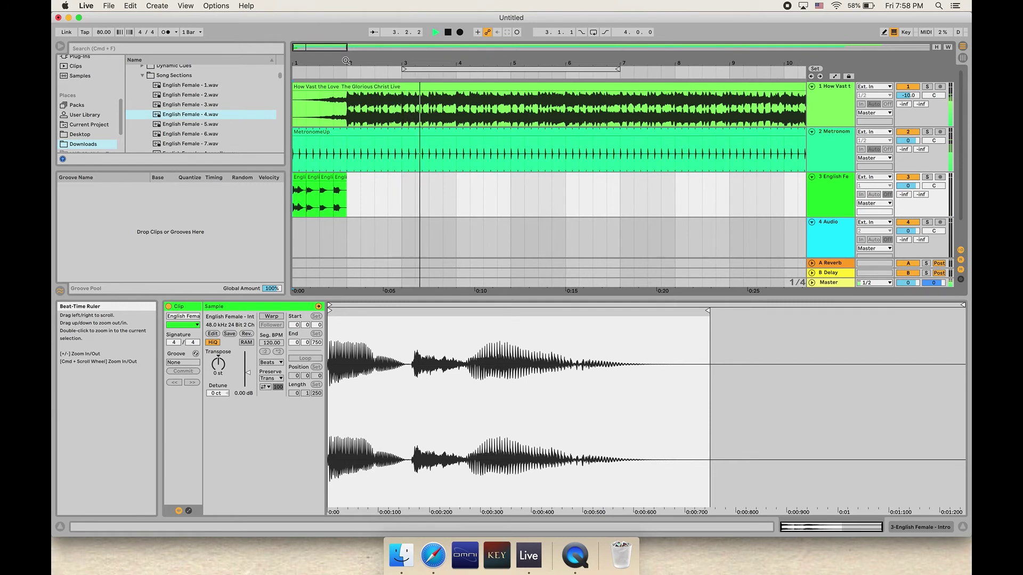
key(space)
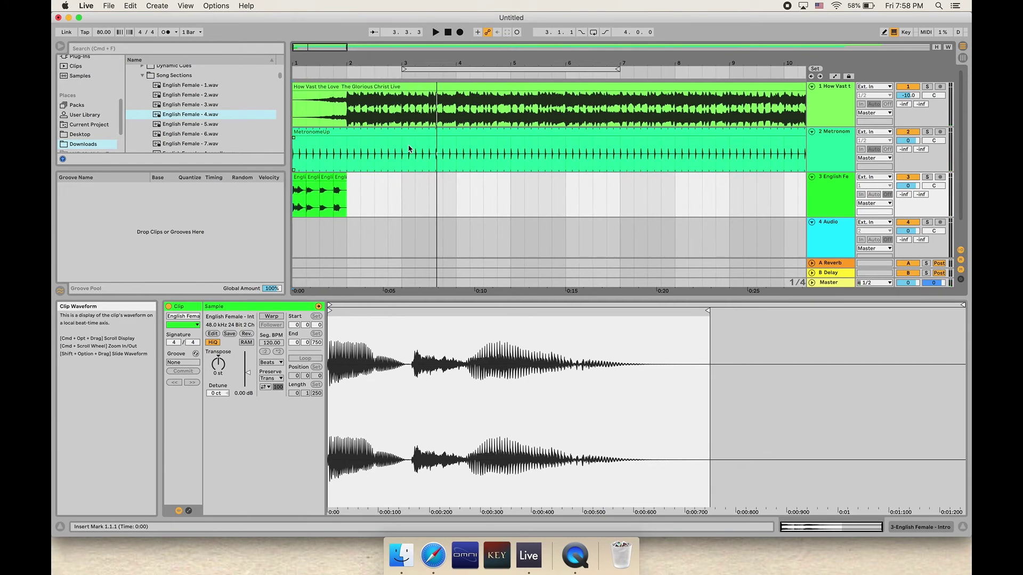
Listen to the song across bars 7 to 10 to locate where the next section starts
scroll(409, 149, right, 10)
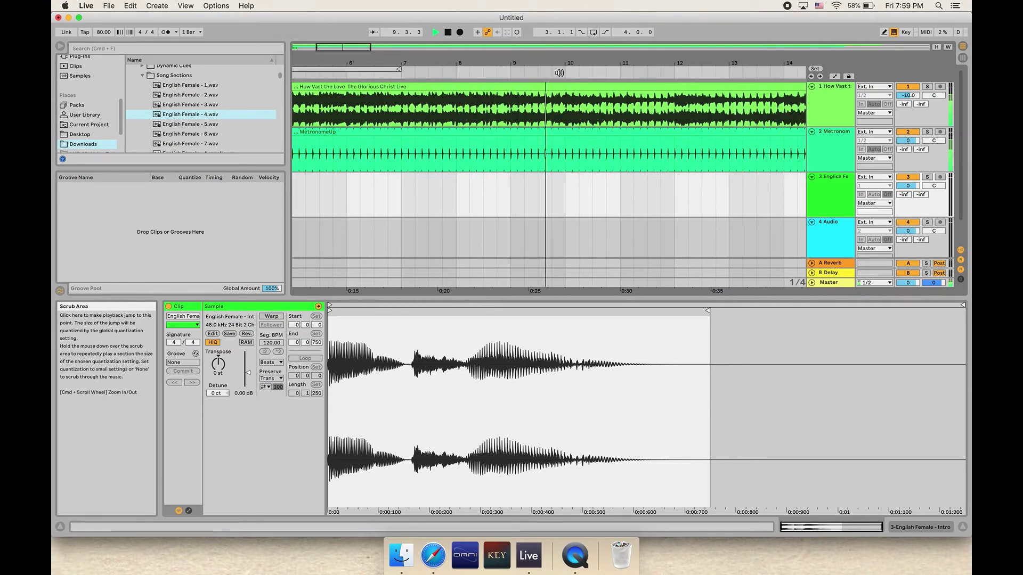
key(space)
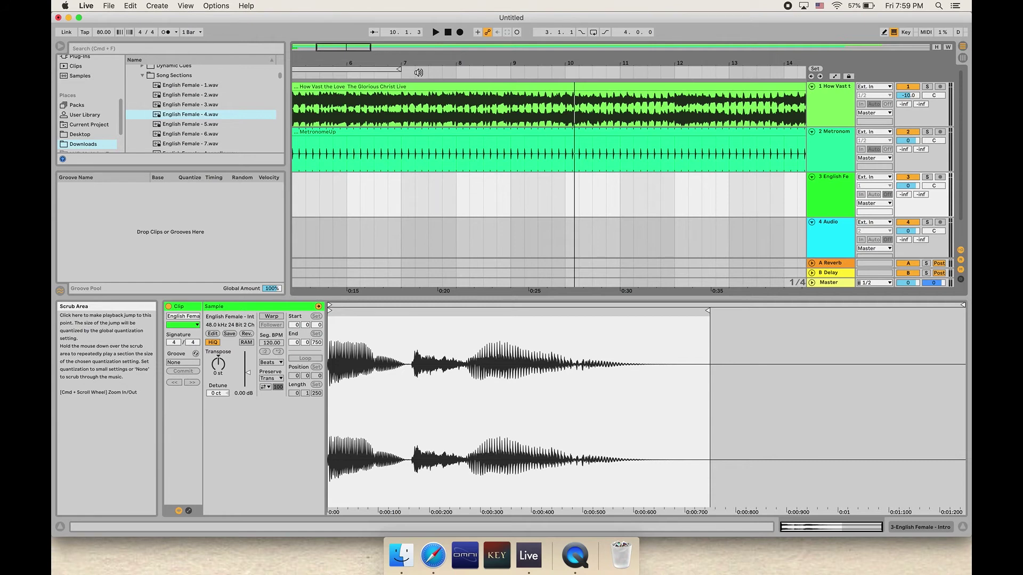
click(426, 73)
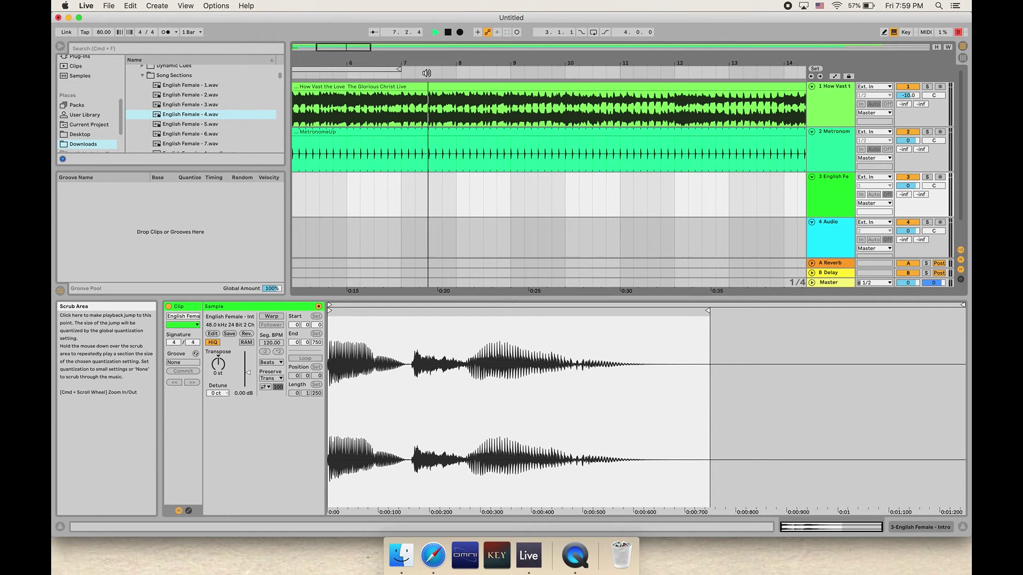
key(space)
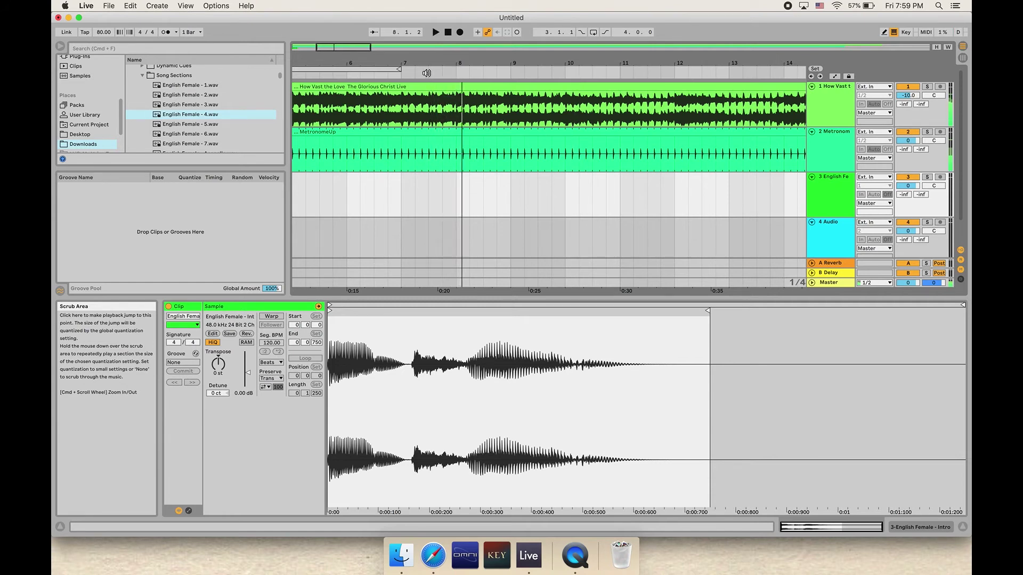
mouse_move(442, 63)
mouse_down()
mouse_move(442, 54)
mouse_move(473, 59)
mouse_up()
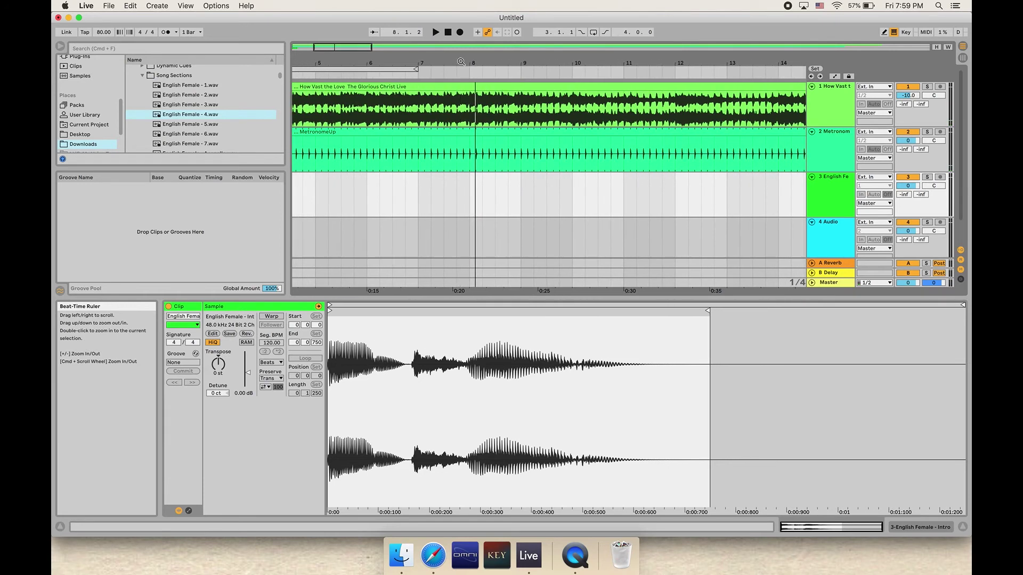
click(516, 71)
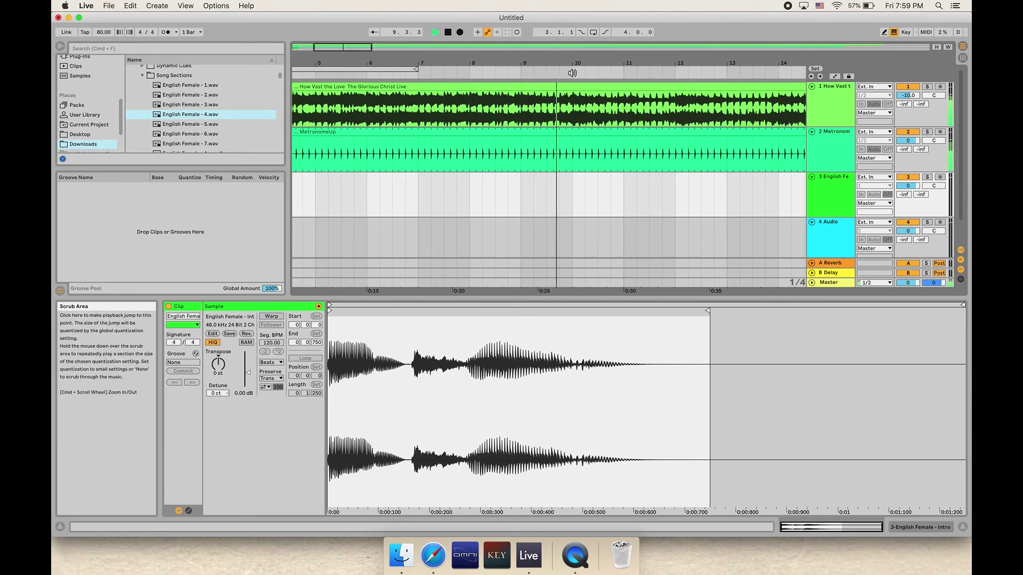
key(space)
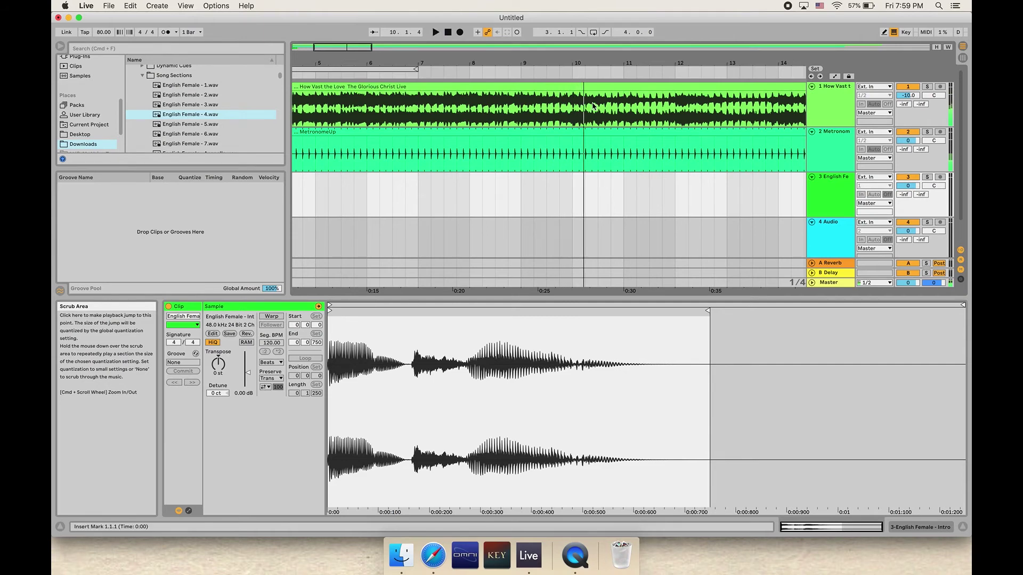
Mark out bars 10 and 9 on the song, and set the insert marker at 9.1.1 on the guide track
drag(573, 106, 623, 113)
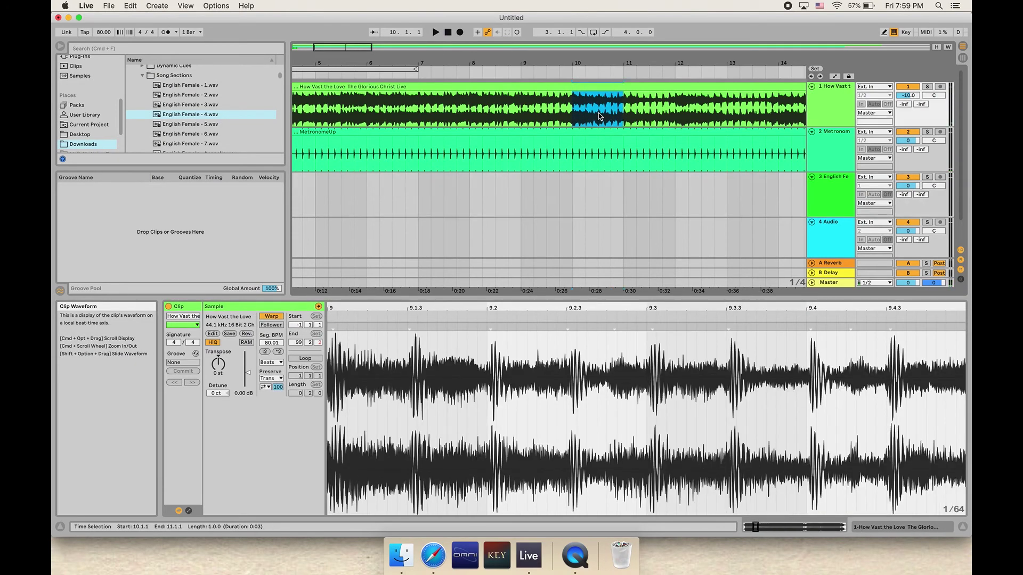
click(560, 116)
drag(524, 106, 569, 154)
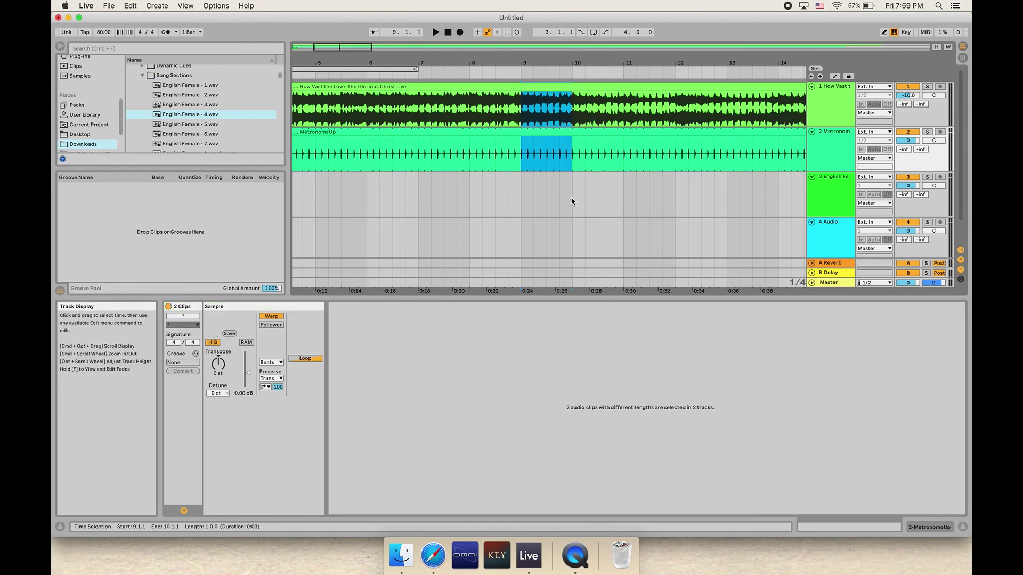
drag(572, 201, 524, 193)
click(523, 192)
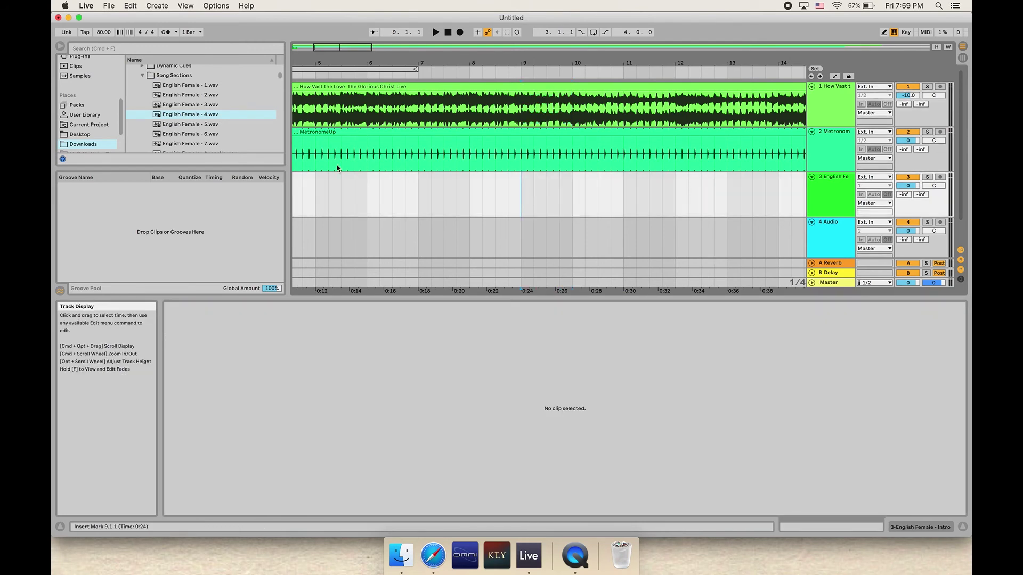
Find the English Female - Verse sample in the Song Sections folder and place it at 9.1.1 on the guide track
scroll(260, 134, down, 5)
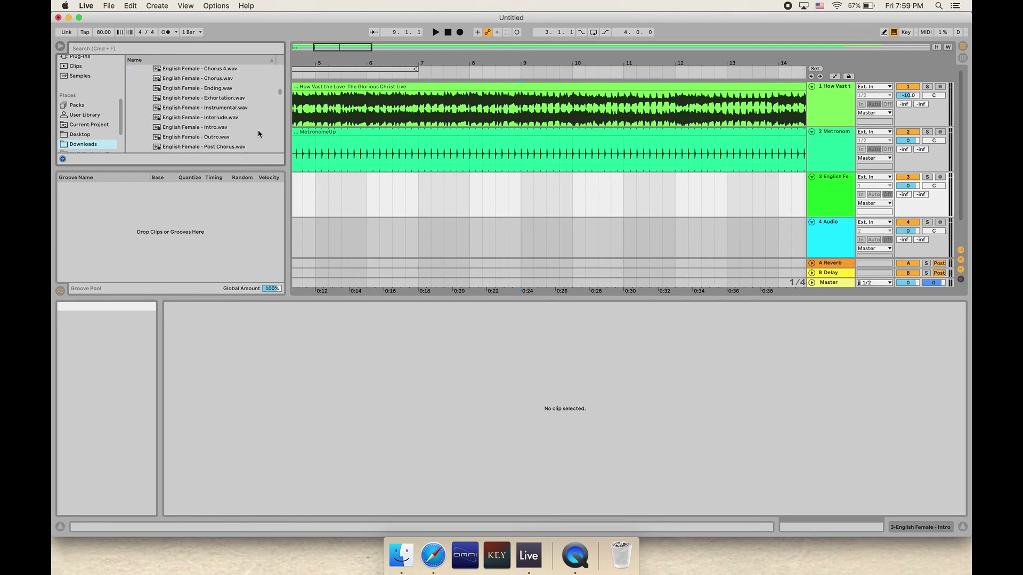
scroll(259, 134, down, 5)
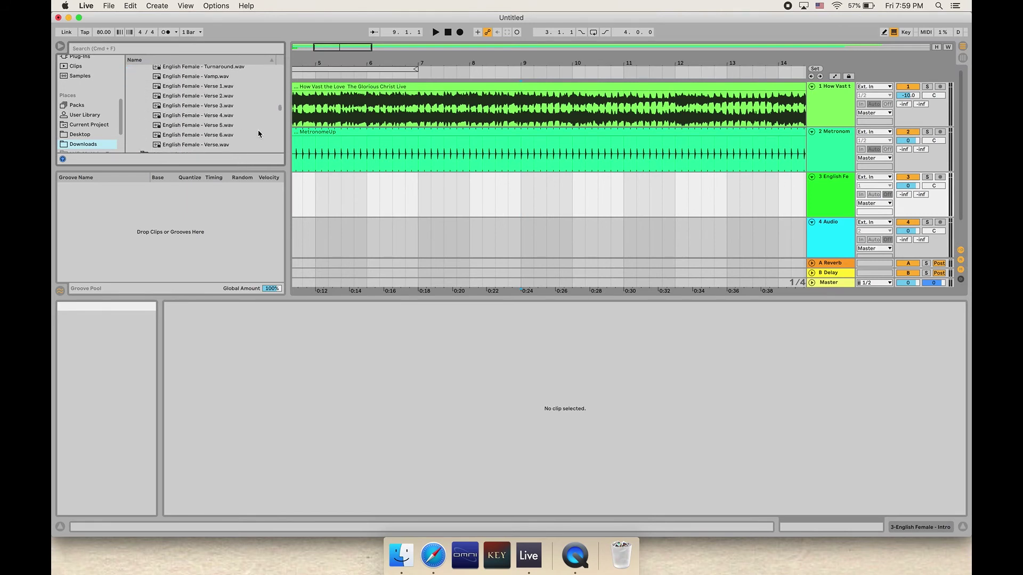
scroll(260, 134, up, 2)
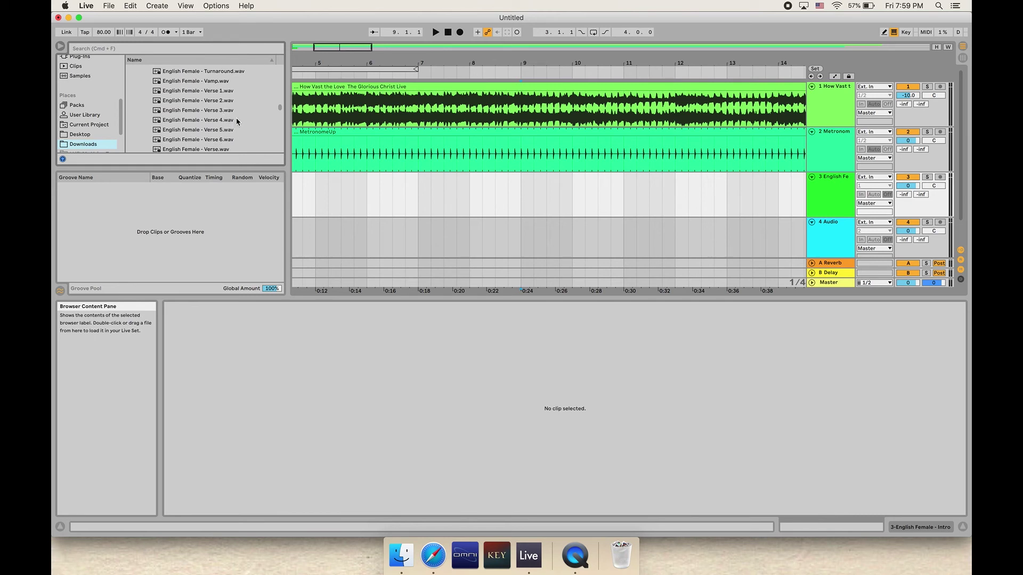
scroll(237, 122, down, 2)
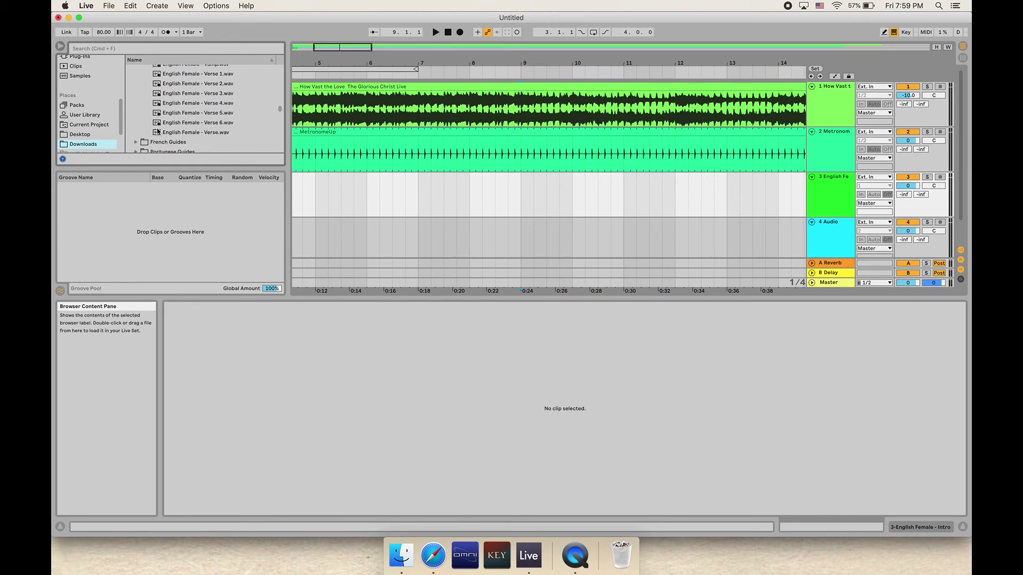
drag(157, 133, 524, 192)
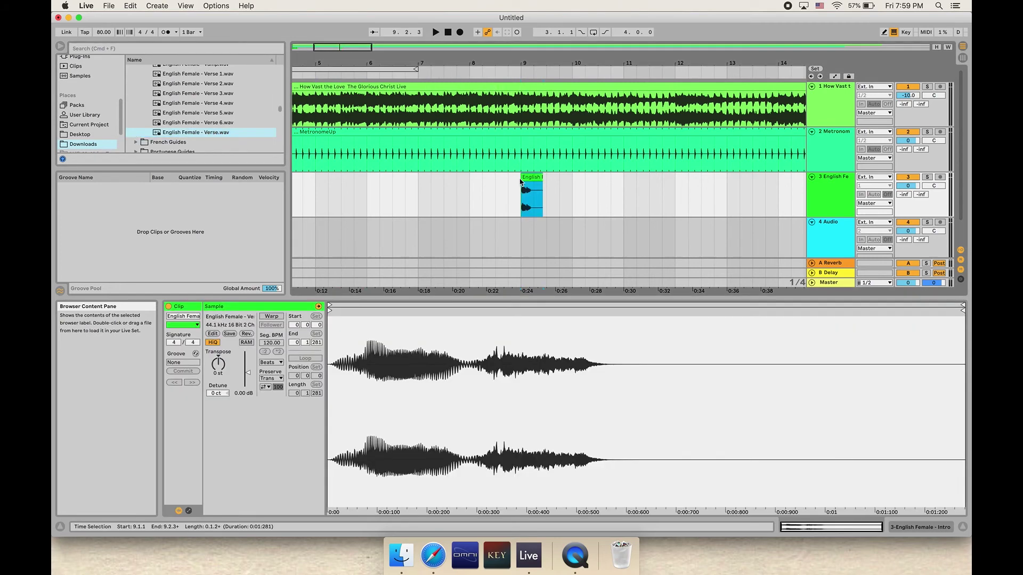
Place the English Female 2, 3 and 4 count samples on beats 2, 3 and 4 of bar 9, following the Verse cue
click(535, 204)
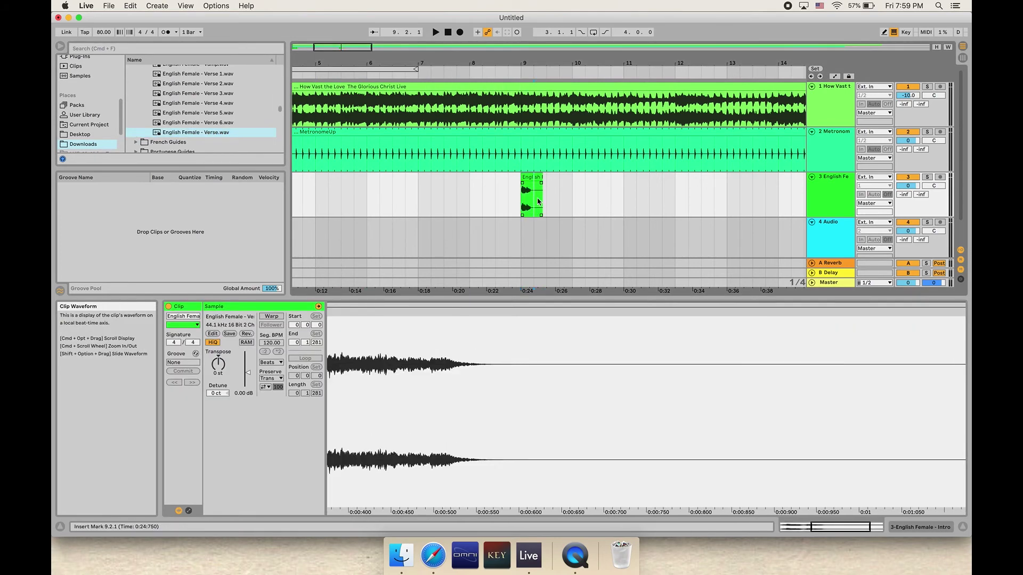
shift+click(552, 198)
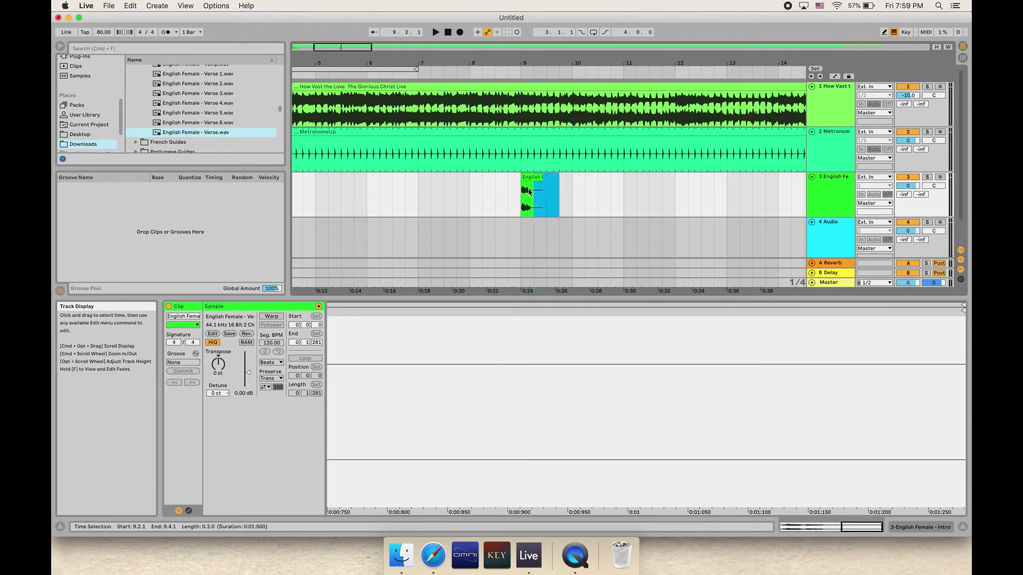
scroll(217, 105, up, 3)
scroll(213, 105, up, 10)
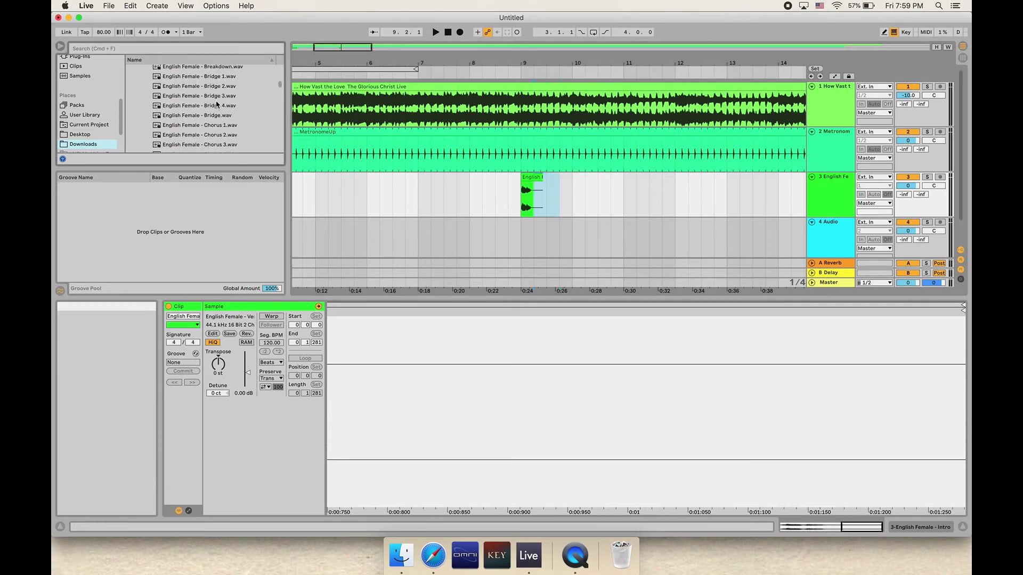
drag(165, 124, 538, 200)
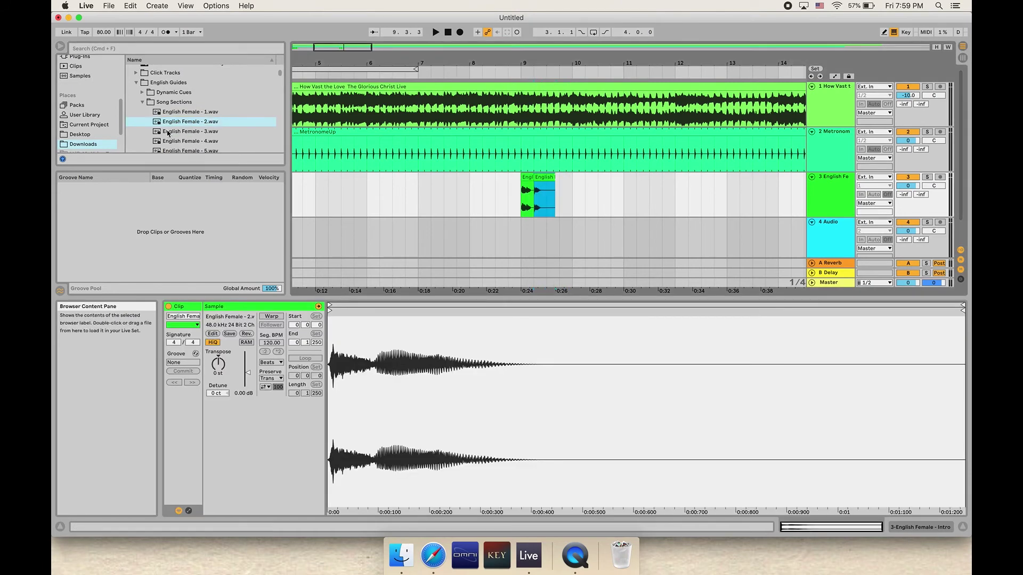
drag(168, 132, 552, 190)
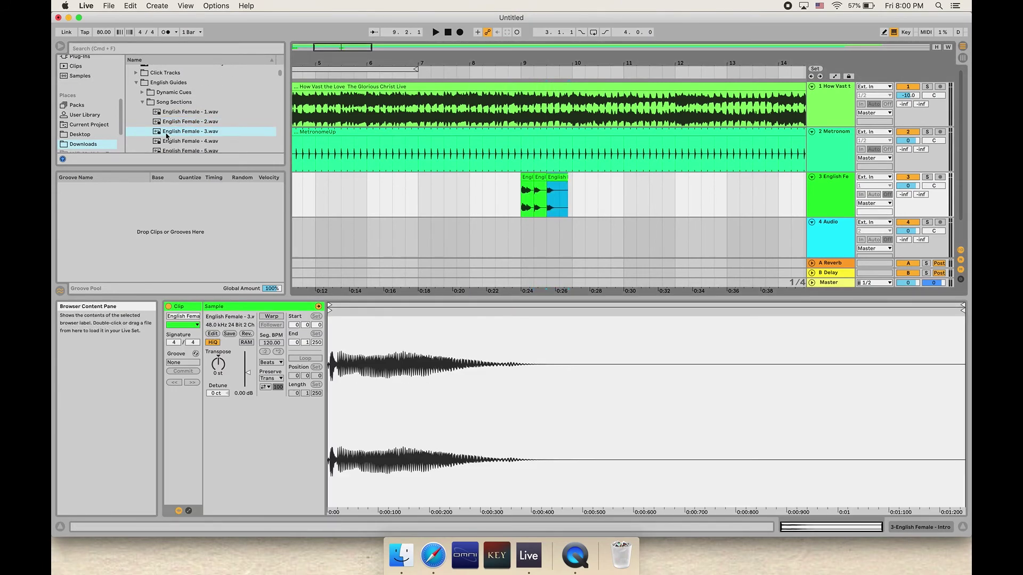
drag(166, 142, 565, 203)
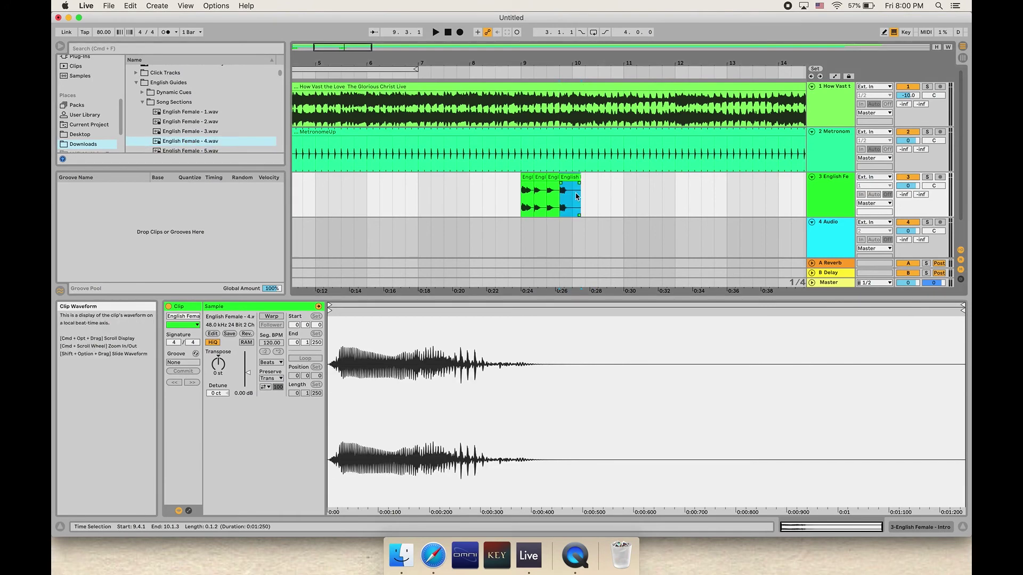
Play the arrangement through bars 9 and 10 to check the Verse count-in, and stop playback
scroll(576, 196, right, 2)
key(space)
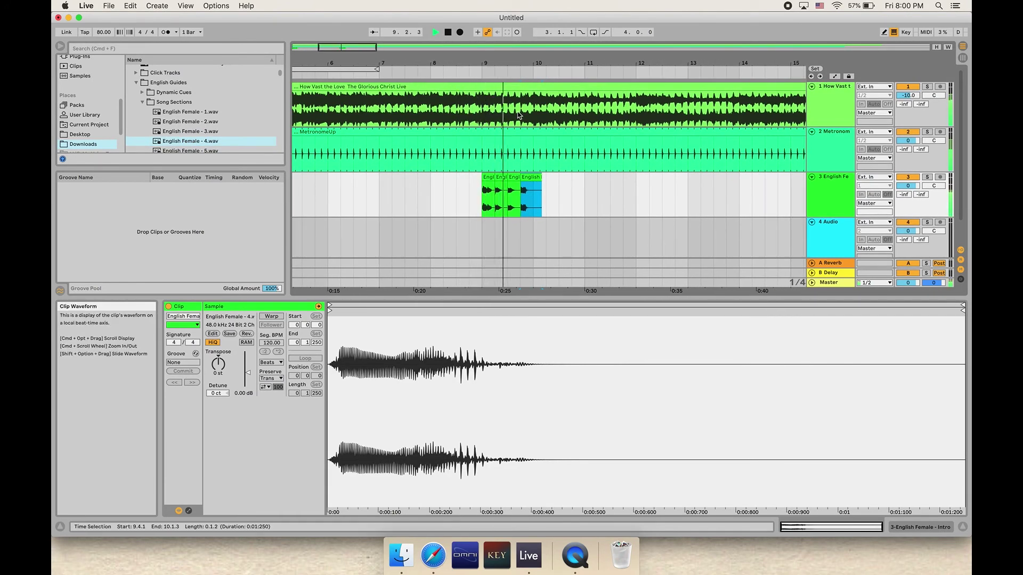
scroll(518, 115, right, 2)
scroll(518, 115, right, 1)
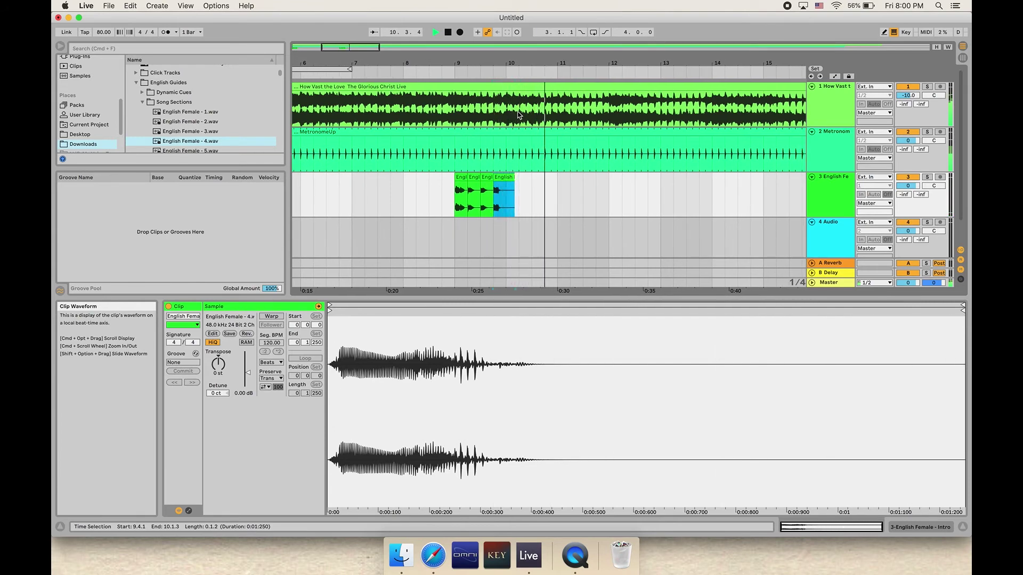
scroll(537, 166, right, 1)
drag(516, 66, 517, 59)
click(521, 215)
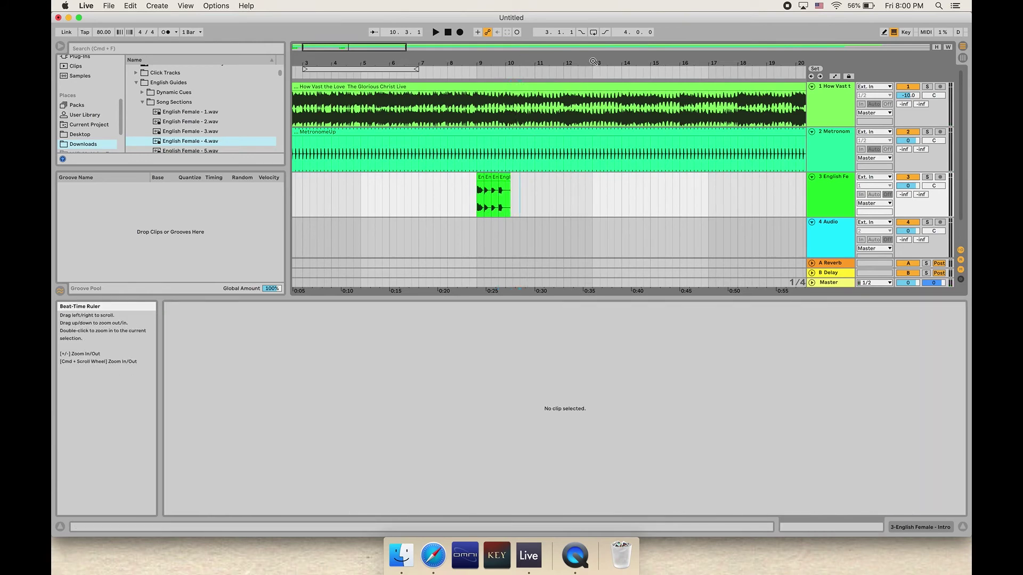
drag(591, 64, 546, 67)
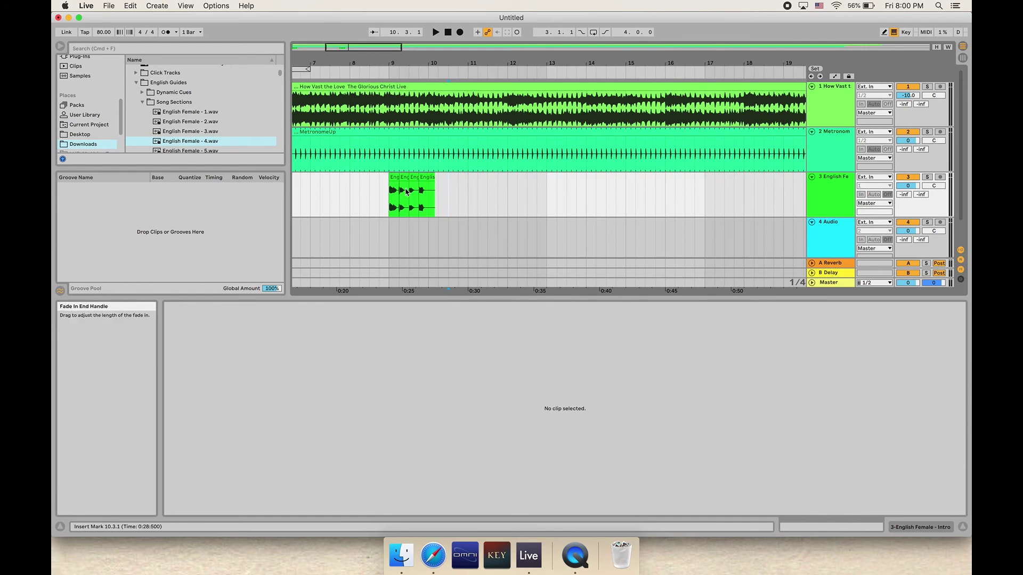
Listen to the song around bars 17 and 18 to locate the start of the next section, and stop playback
click(388, 207)
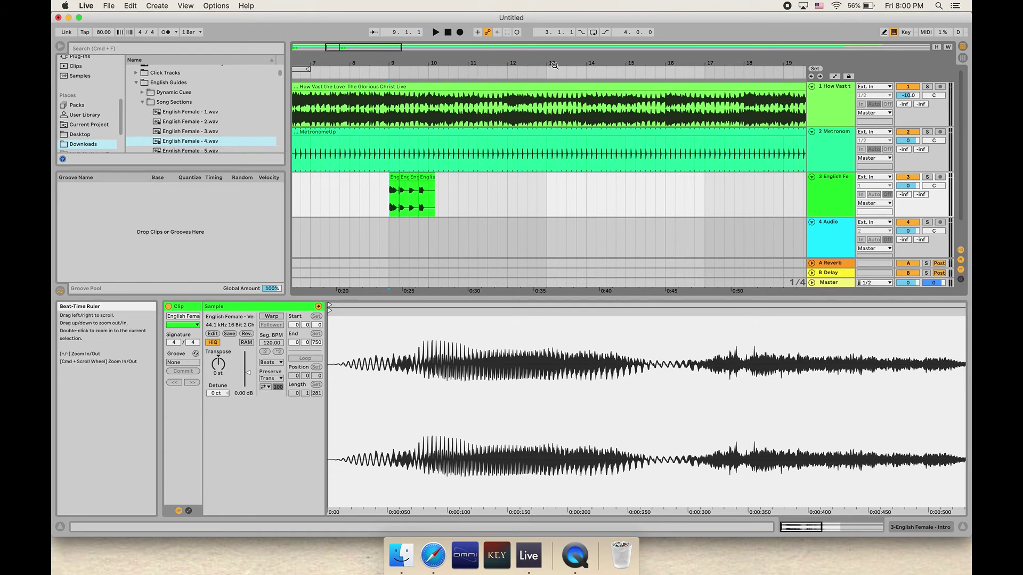
drag(554, 65, 554, 65)
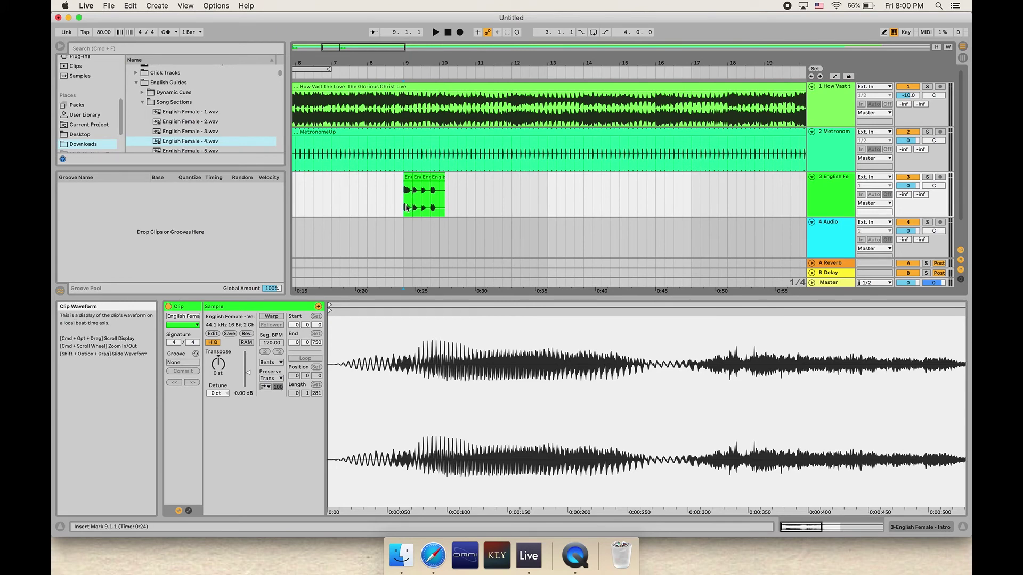
scroll(536, 180, right, 1)
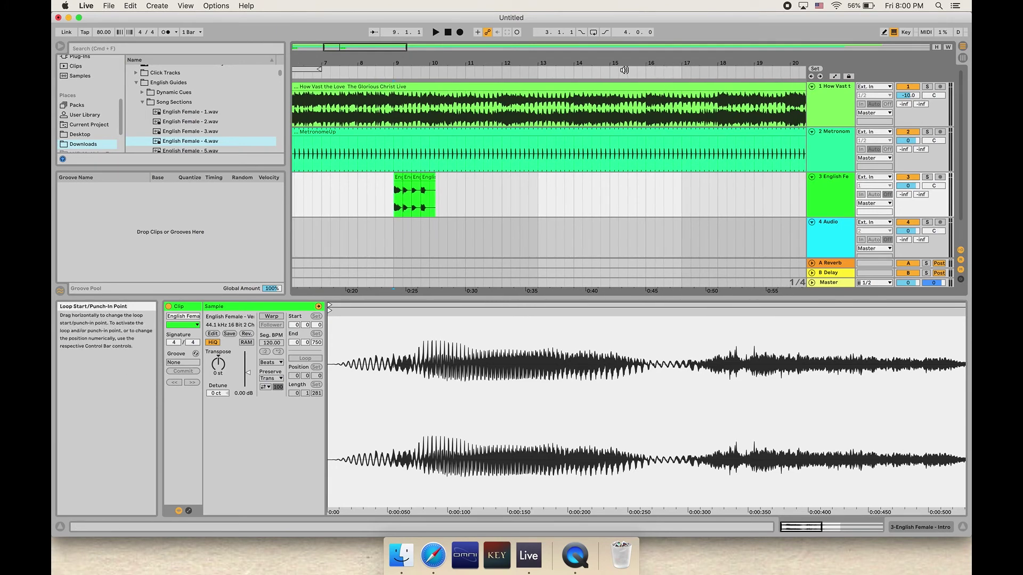
click(712, 73)
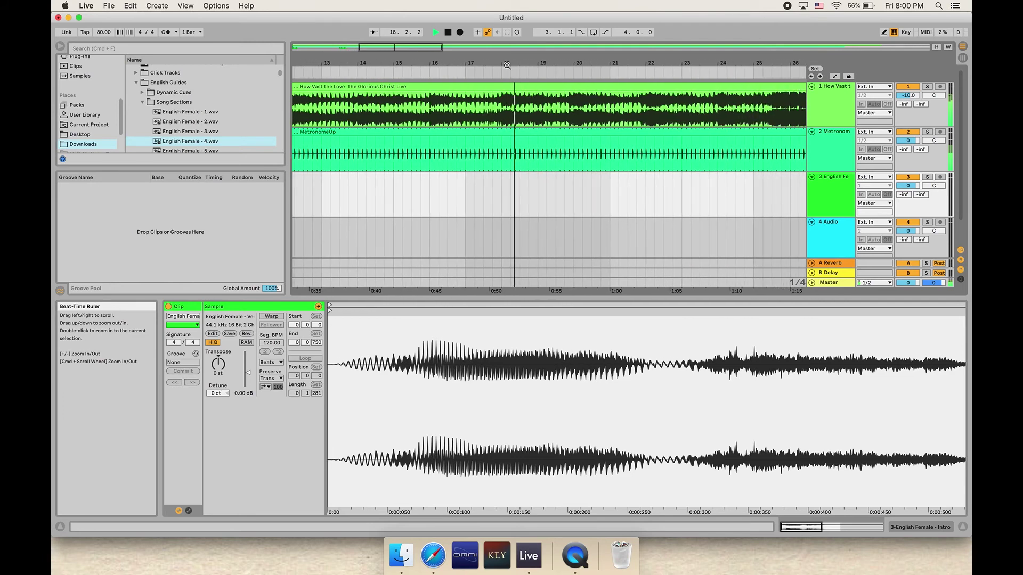
key(space)
drag(463, 63, 638, 65)
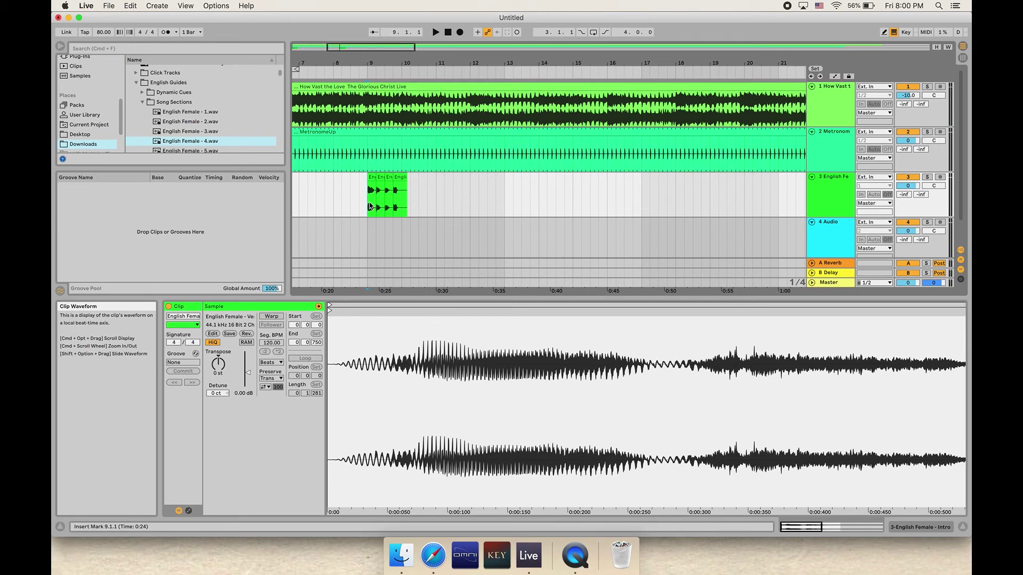
Copy the Verse cue and its three counts from bar 9 to 17.1.1 on the guide track, listening around bar 17 to confirm the position
drag(371, 198, 402, 181)
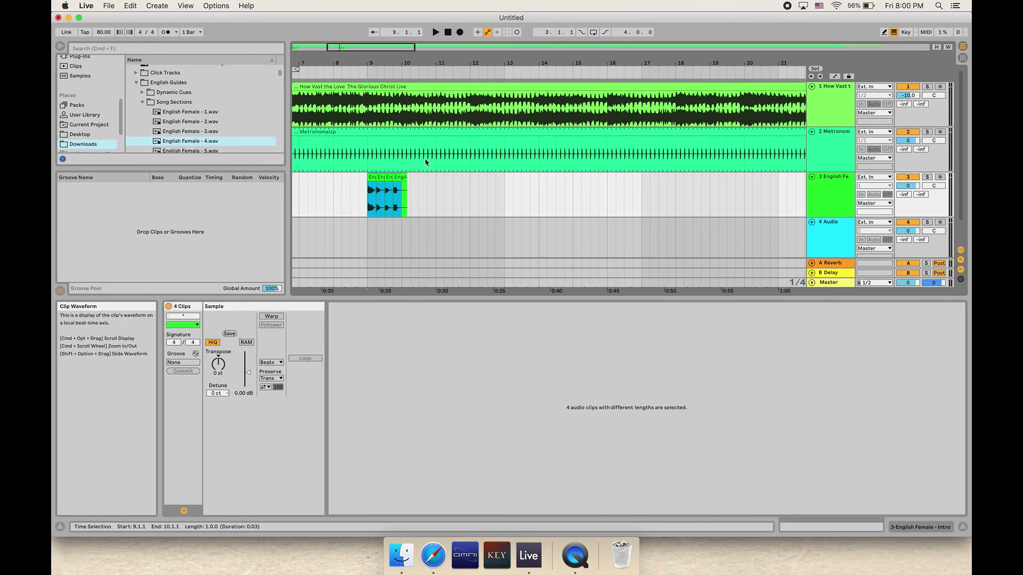
scroll(425, 162, right, 3)
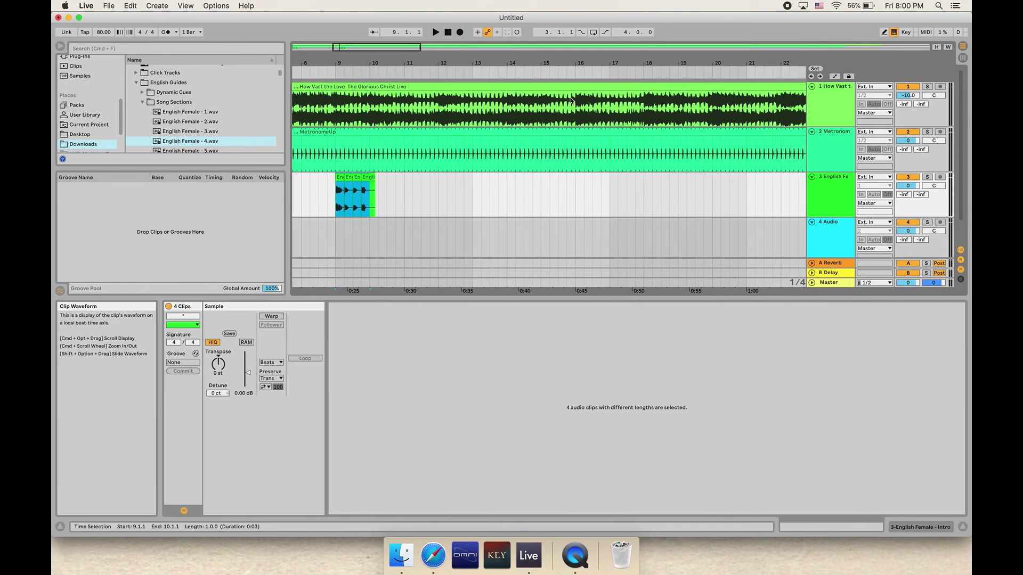
click(600, 69)
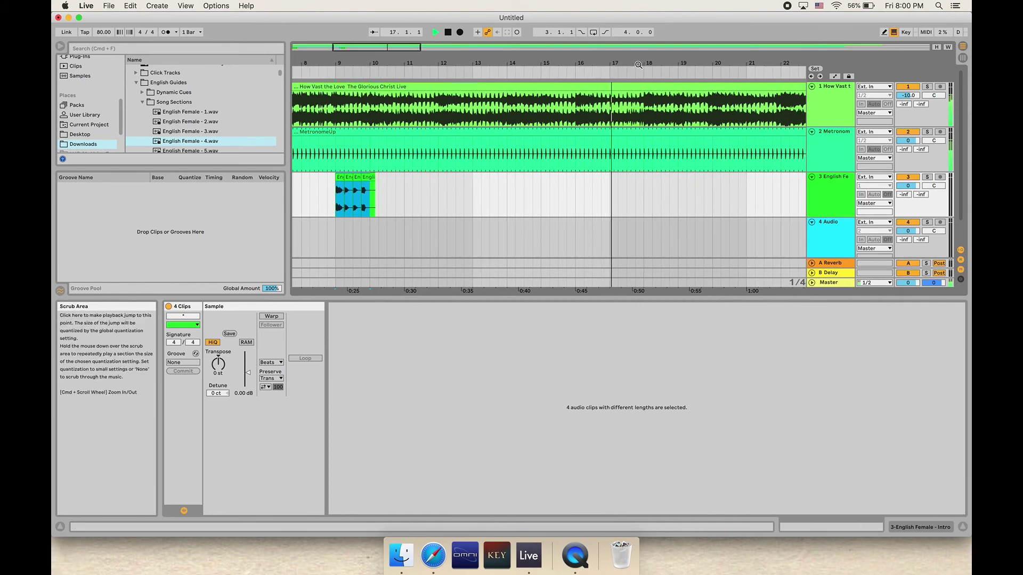
mouse_move(586, 63)
mouse_down()
mouse_move(586, 80)
mouse_move(588, 63)
mouse_up()
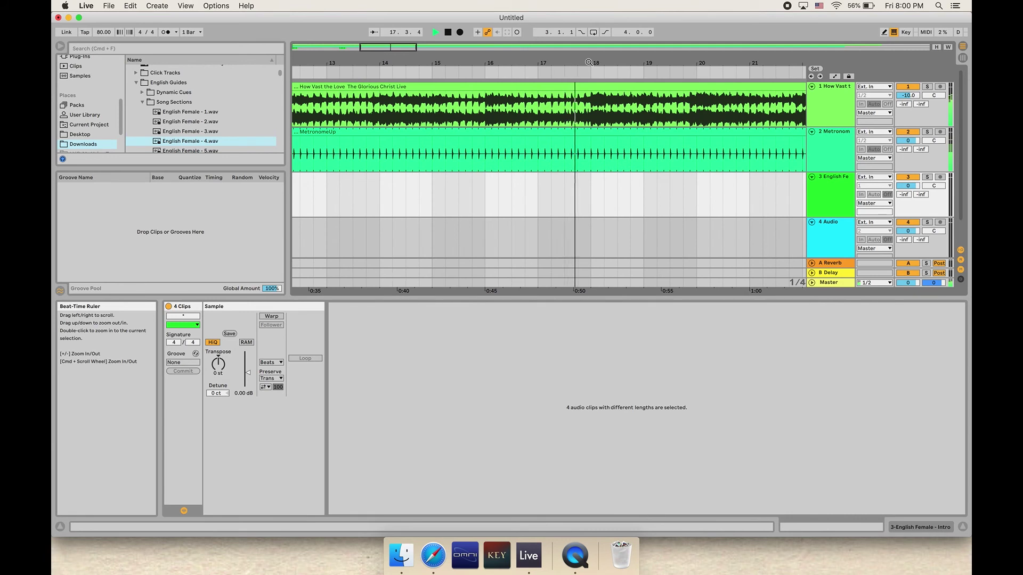
key(space)
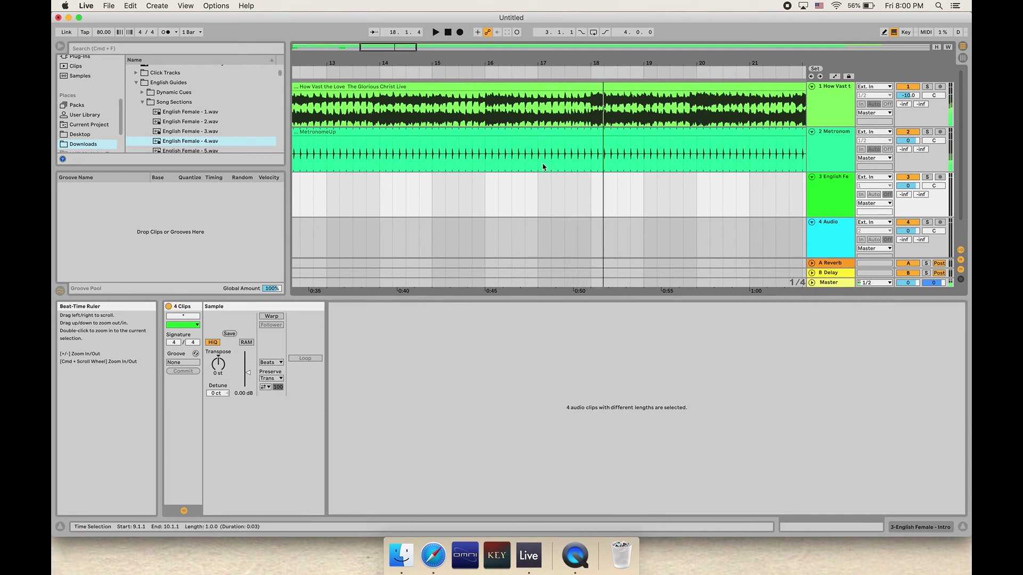
click(539, 187)
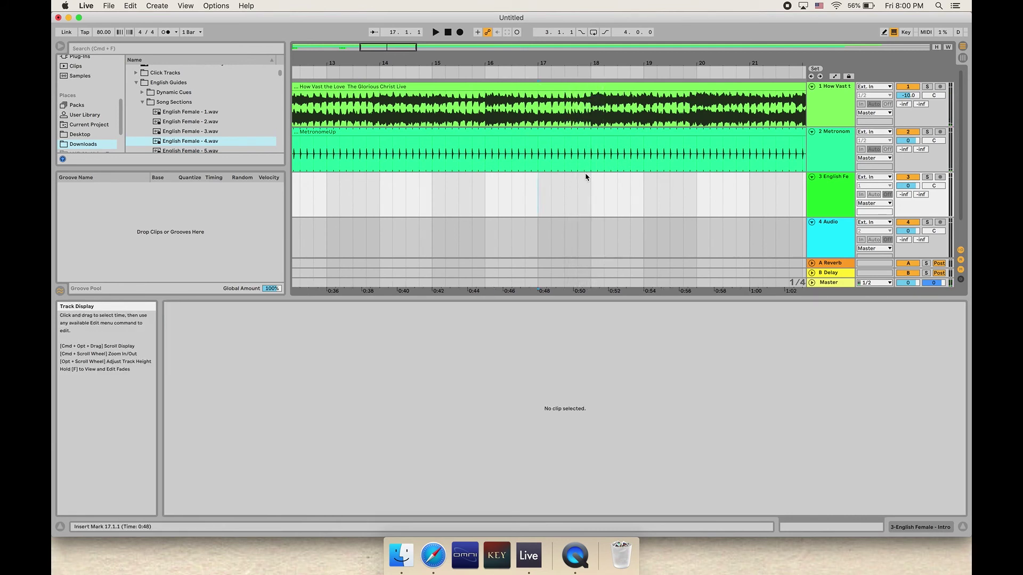
key(super+v)
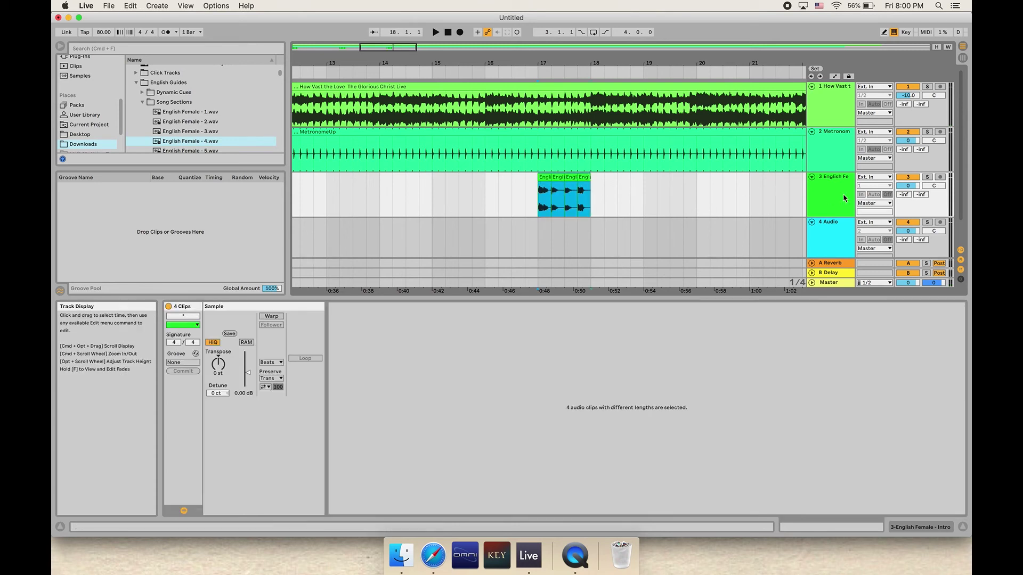
Play the arrangement from 17.1.1 into bar 18 to check the copied count-in, and stop playback
click(541, 203)
key(space)
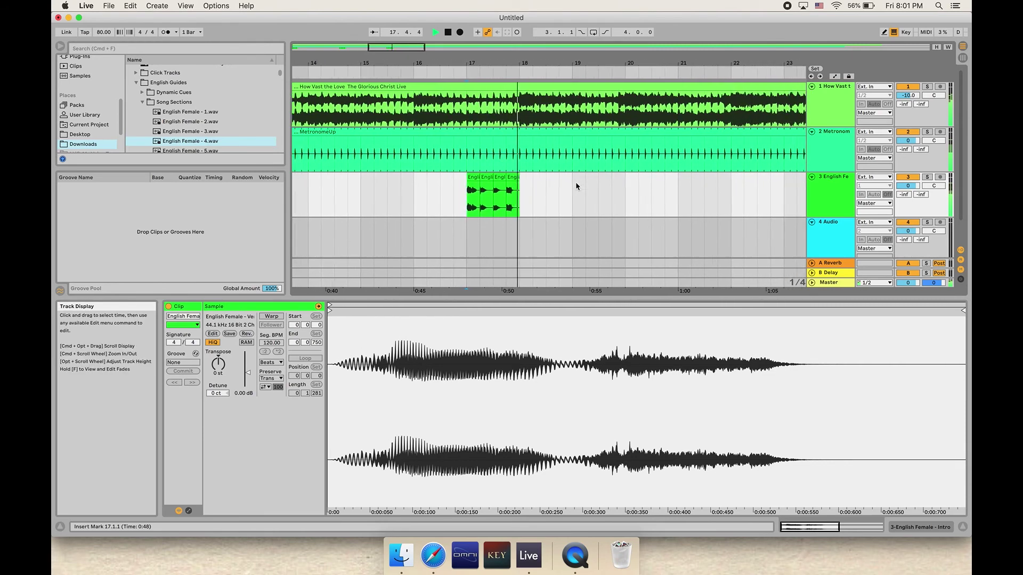
key(space)
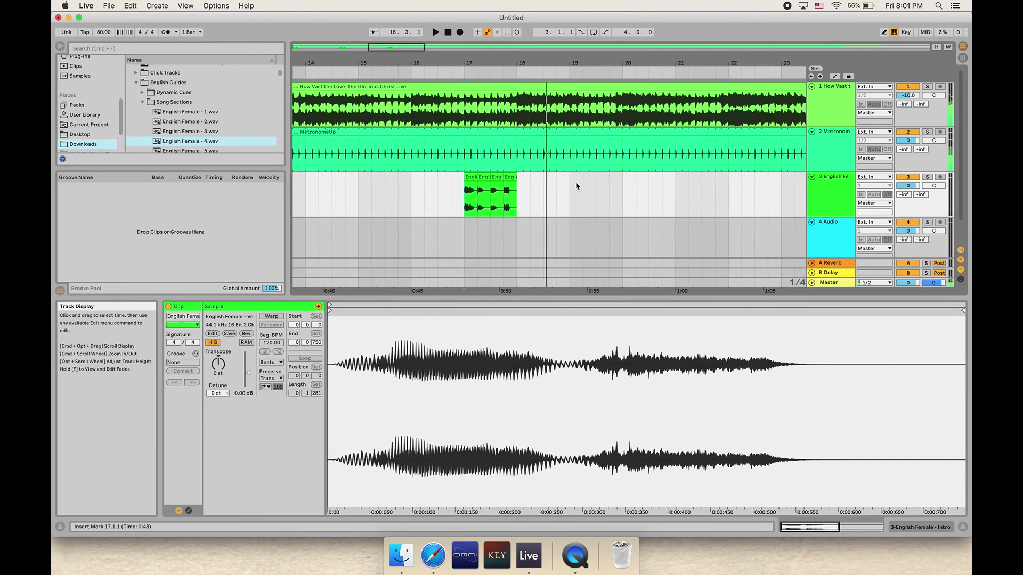
Review the whole arrangement, and play the click and guide cues through bar 9 with the song track muted
drag(570, 63, 570, 21)
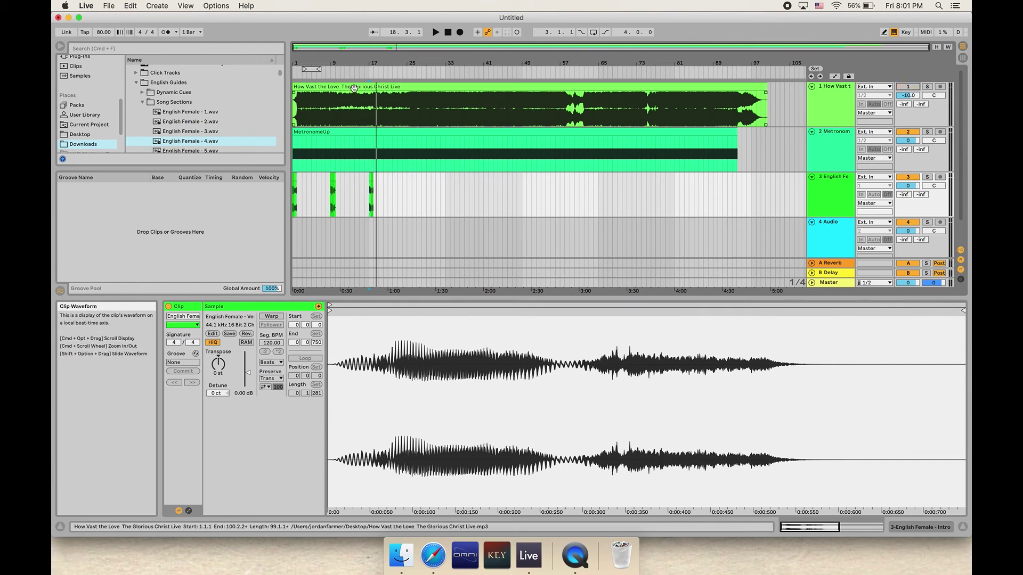
drag(324, 63, 323, 107)
click(387, 66)
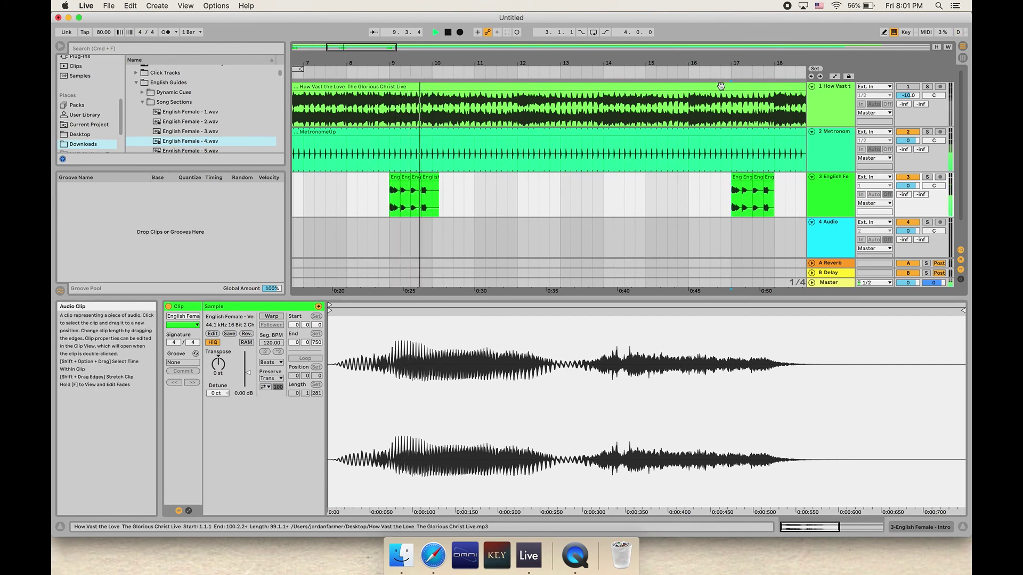
key(space)
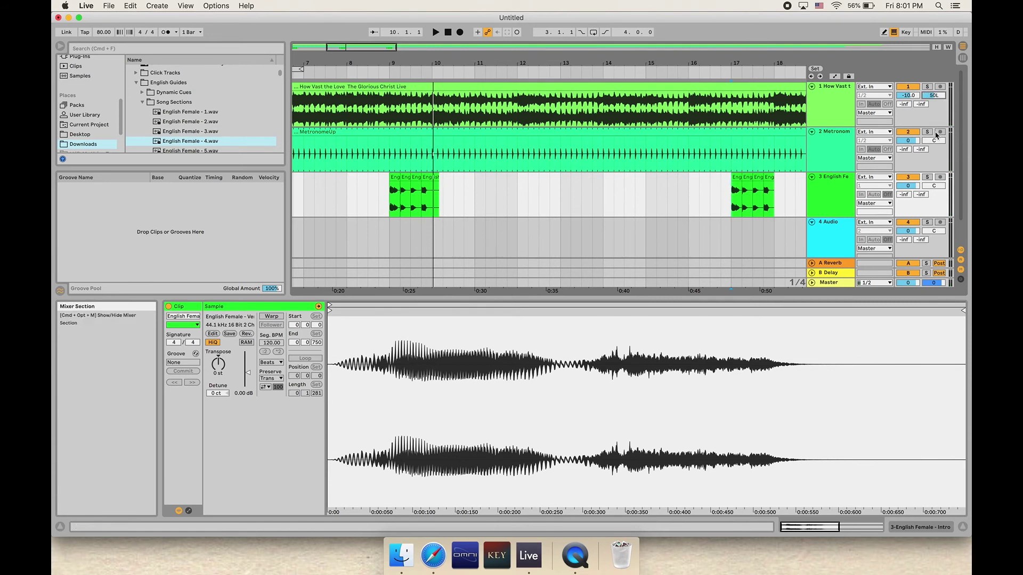
Group the metronome and English guide tracks, and pan the new group fully right to 50R
click(840, 154)
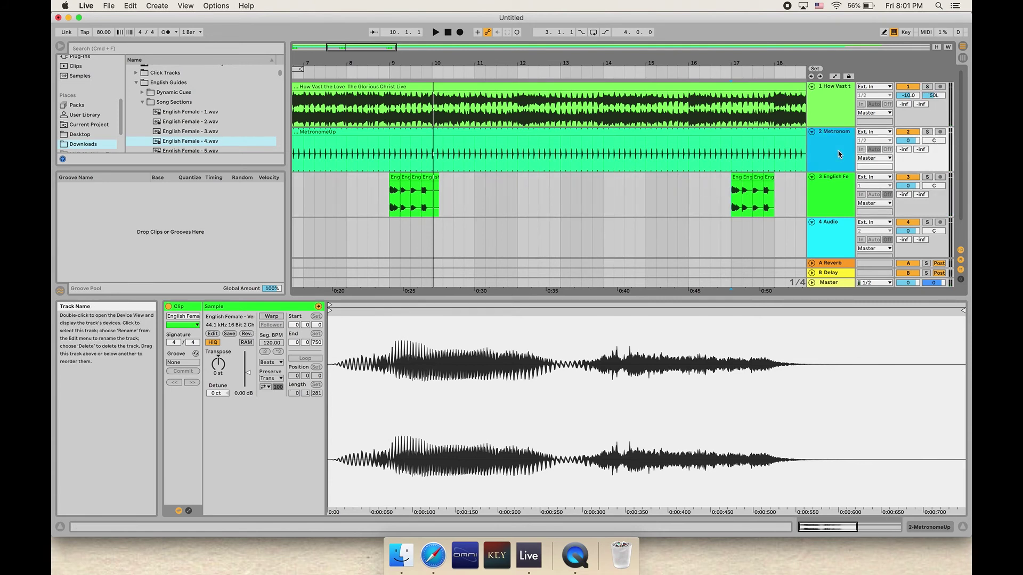
shift+click(841, 184)
click(839, 159)
shift+click(840, 188)
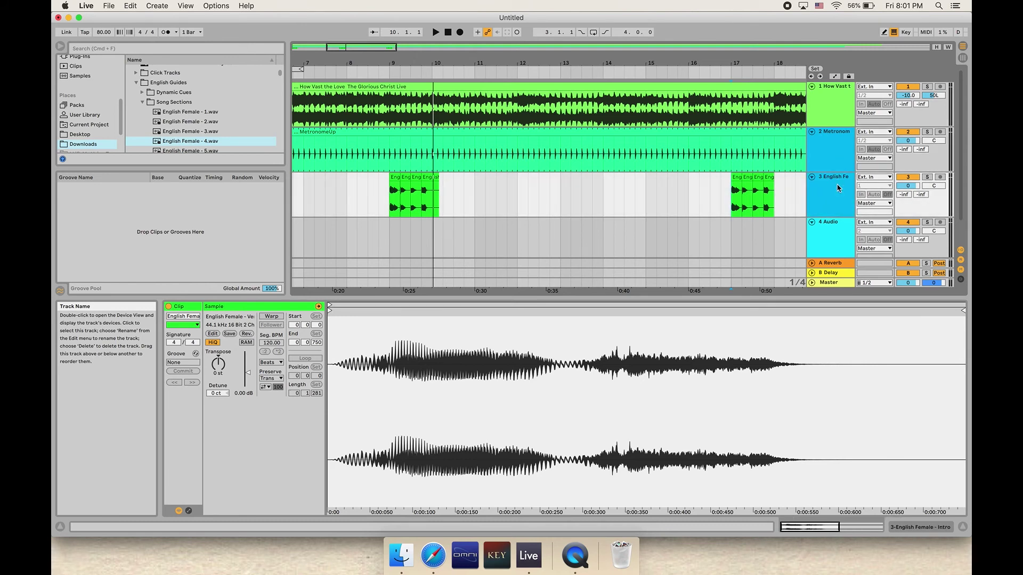
right_click(839, 154)
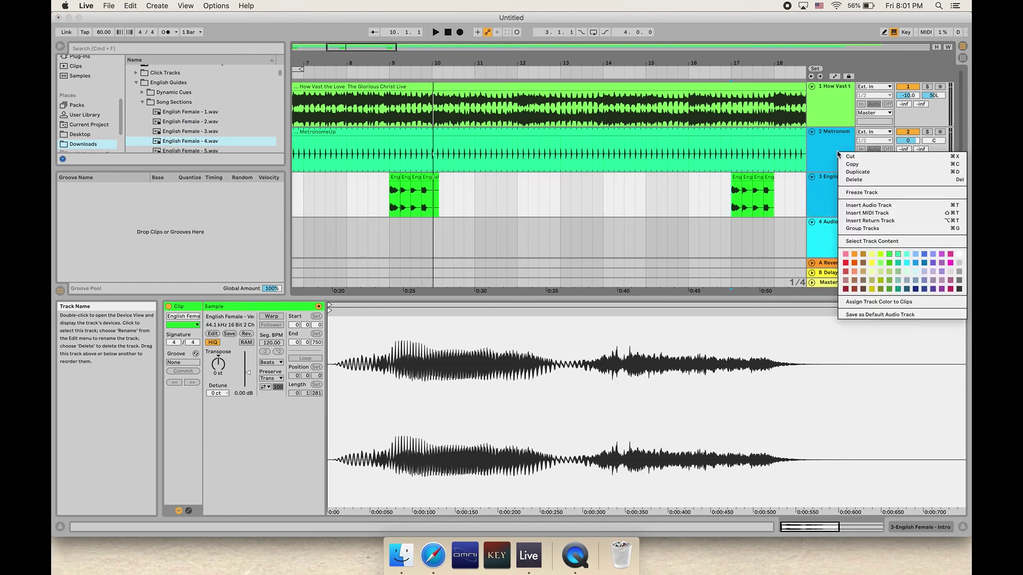
click(868, 228)
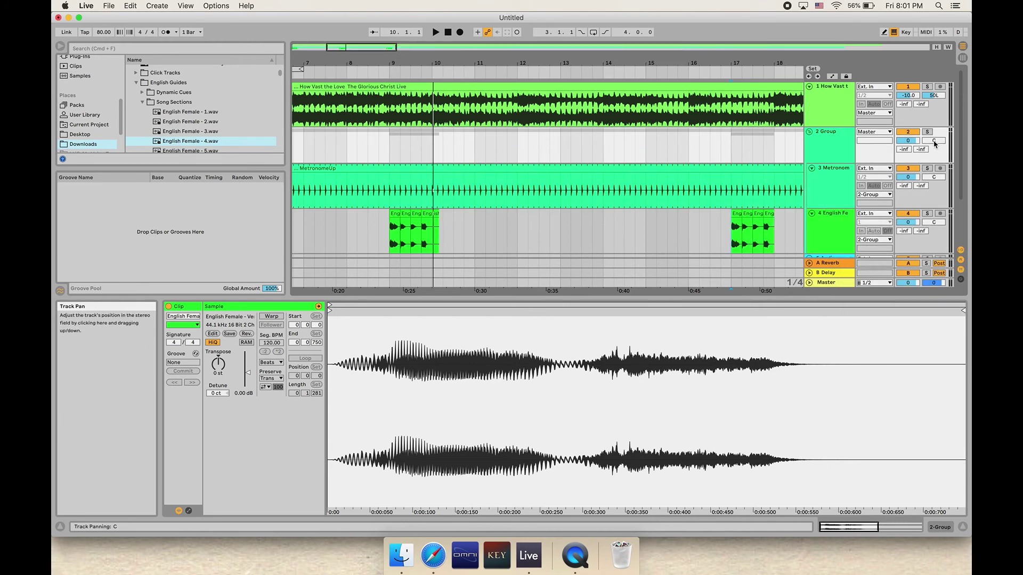
drag(934, 141, 934, 133)
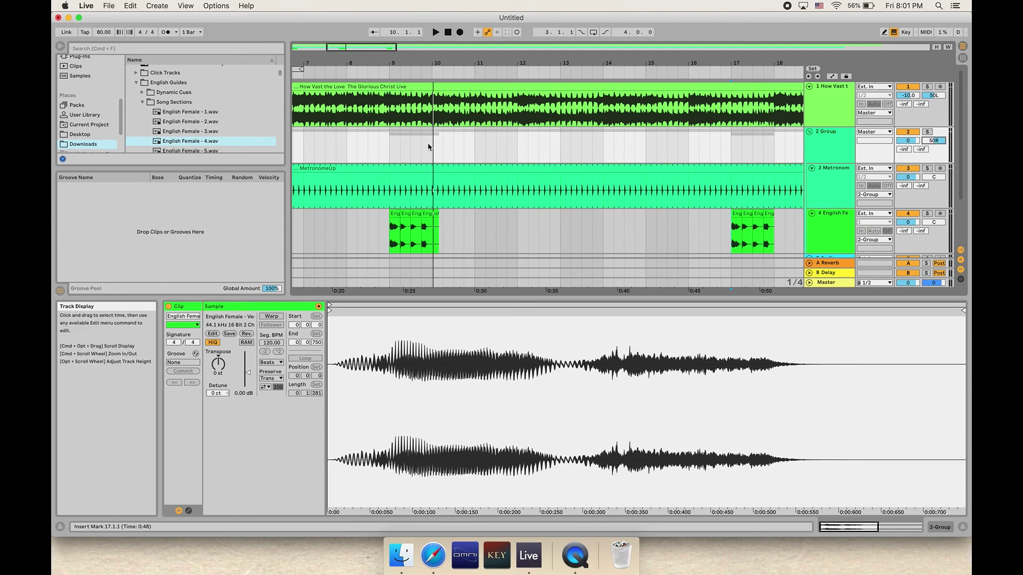
Play the arrangement from 9.1.1 to bar 10 to check the panned click and guides, and stop playback
click(395, 148)
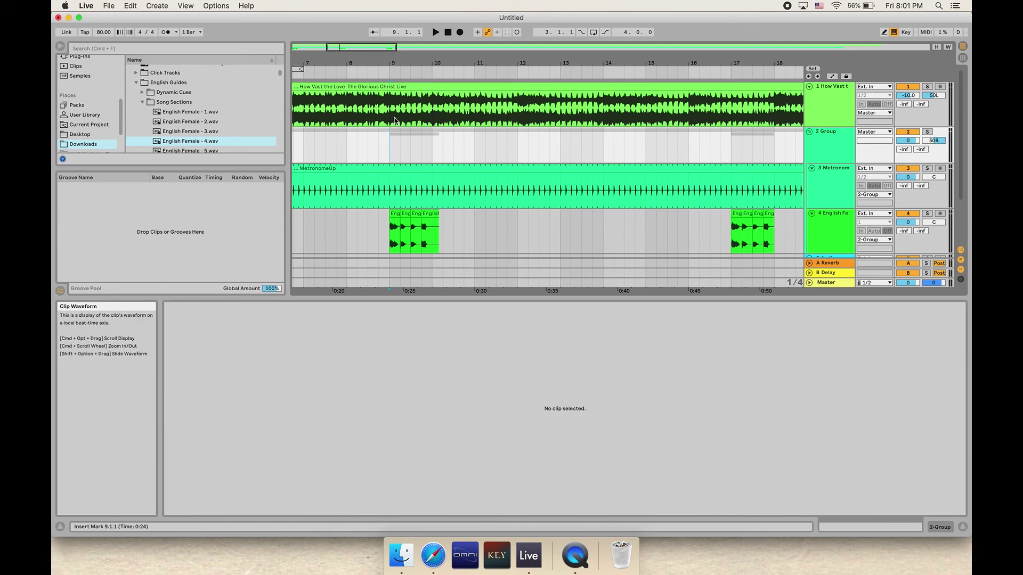
key(space)
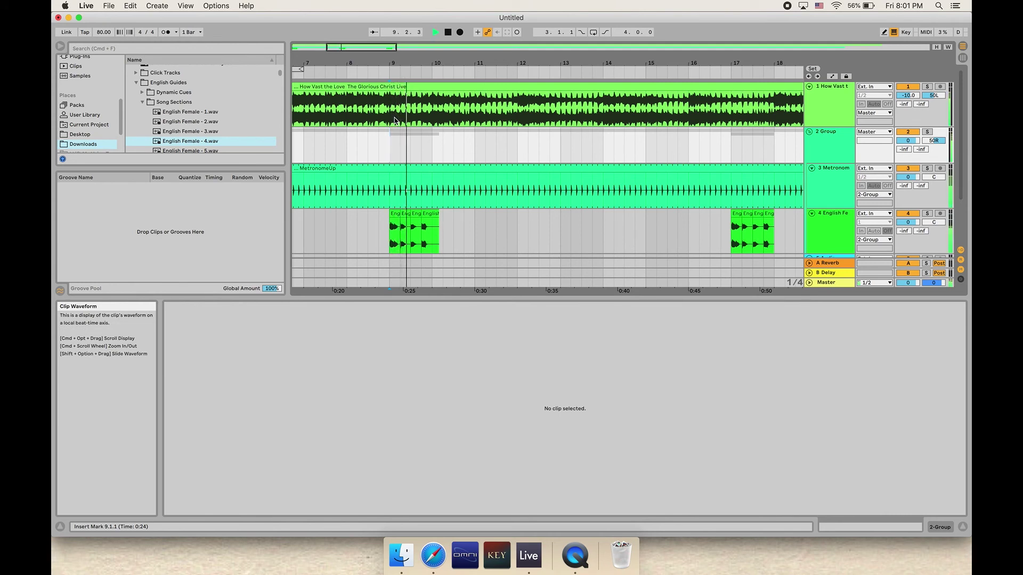
key(space)
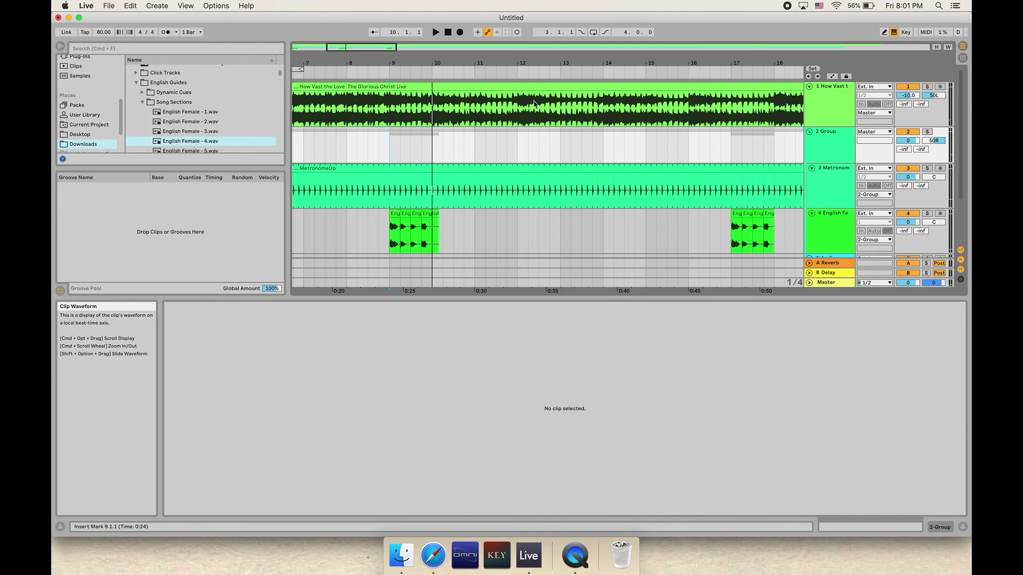
drag(533, 64, 482, 64)
drag(581, 65, 376, 63)
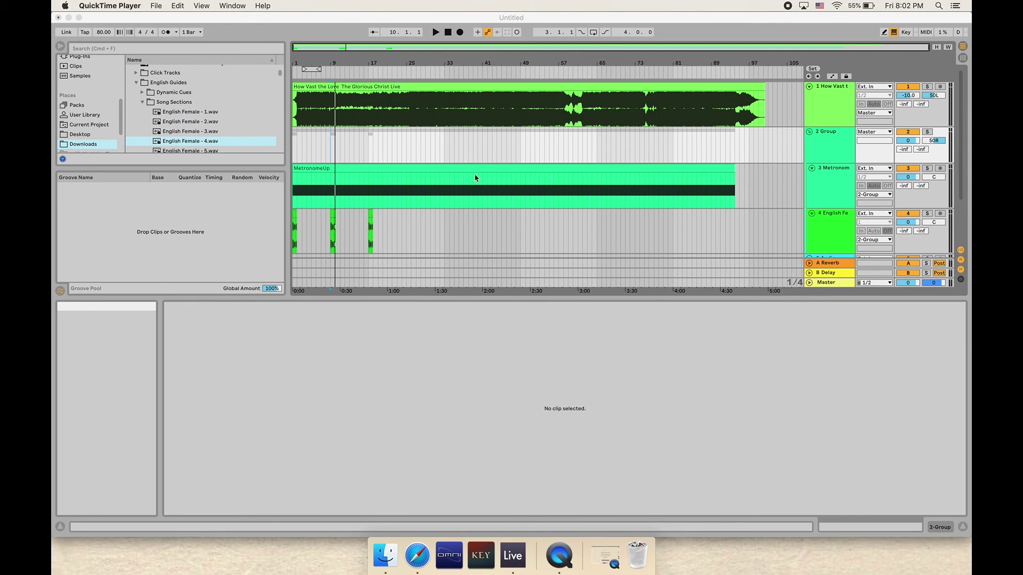
click(424, 209)
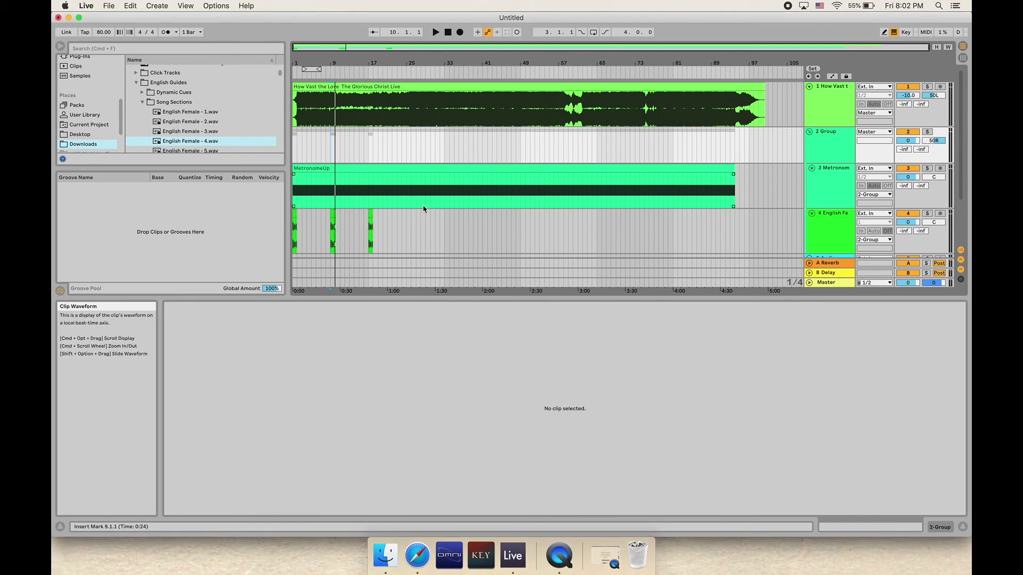
click(297, 231)
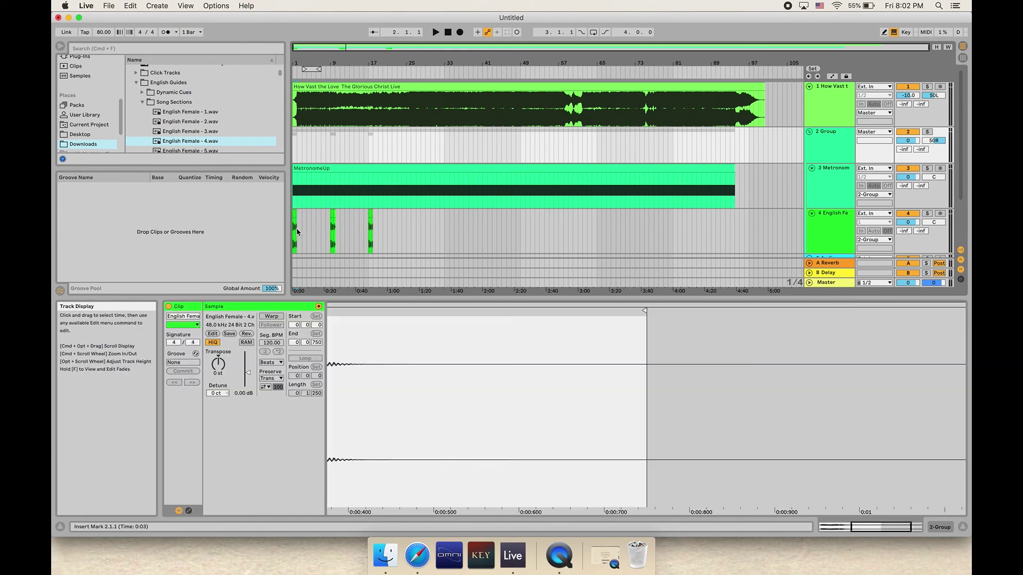
drag(297, 232, 318, 178)
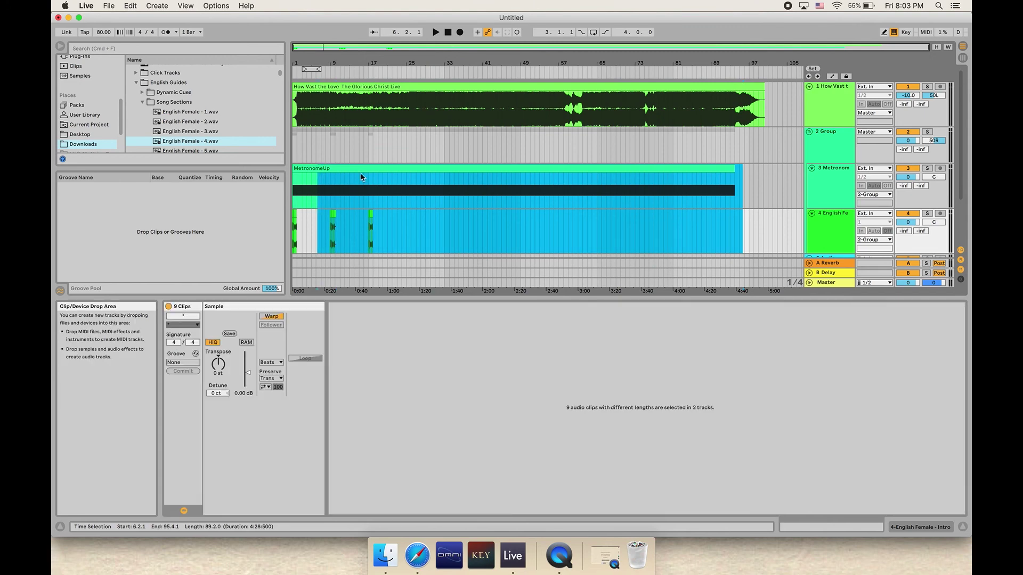
click(488, 107)
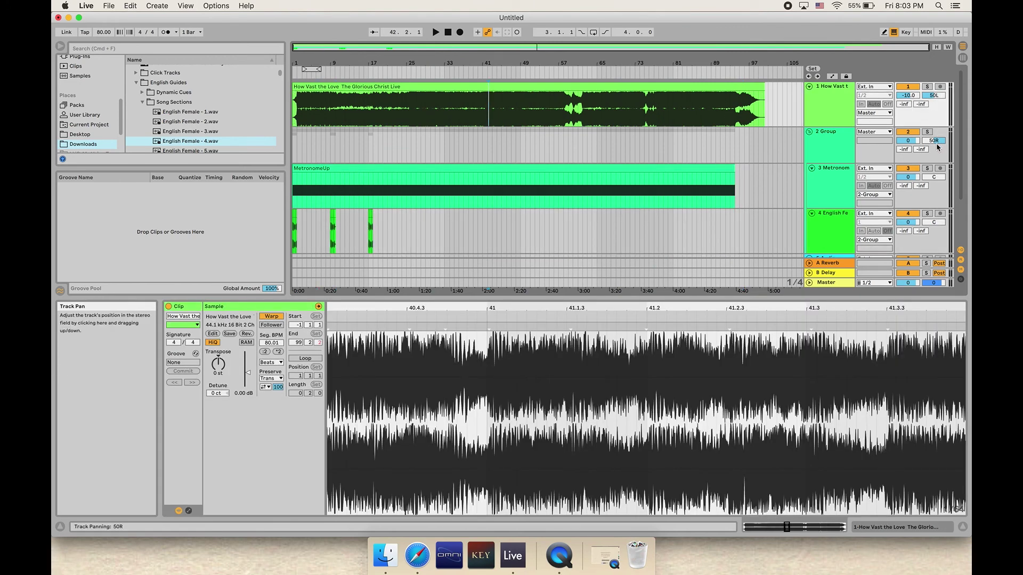
click(797, 161)
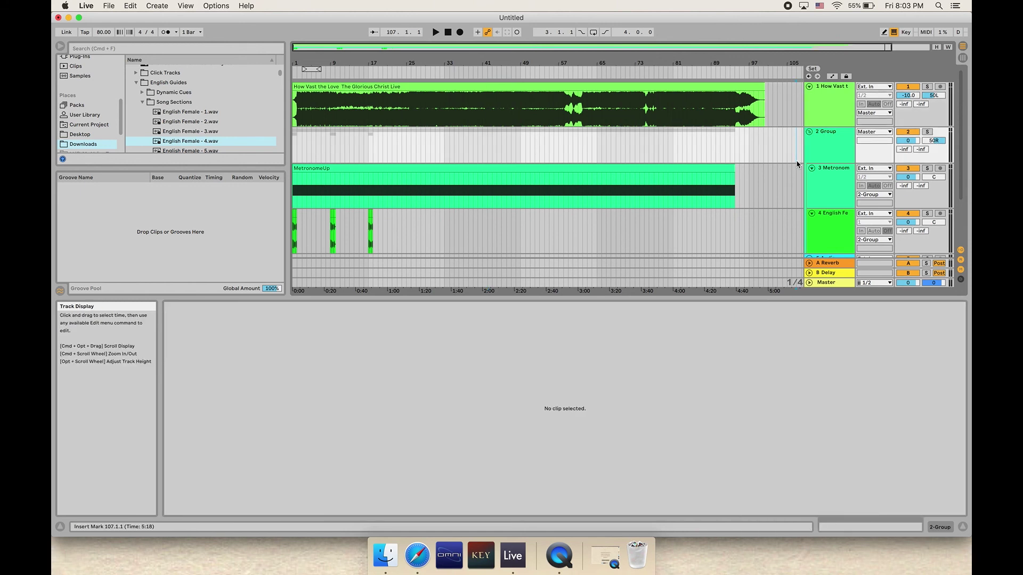
Export the arrangement as an MP3 audio file named How Vast CLICK to the Desktop folder
click(109, 9)
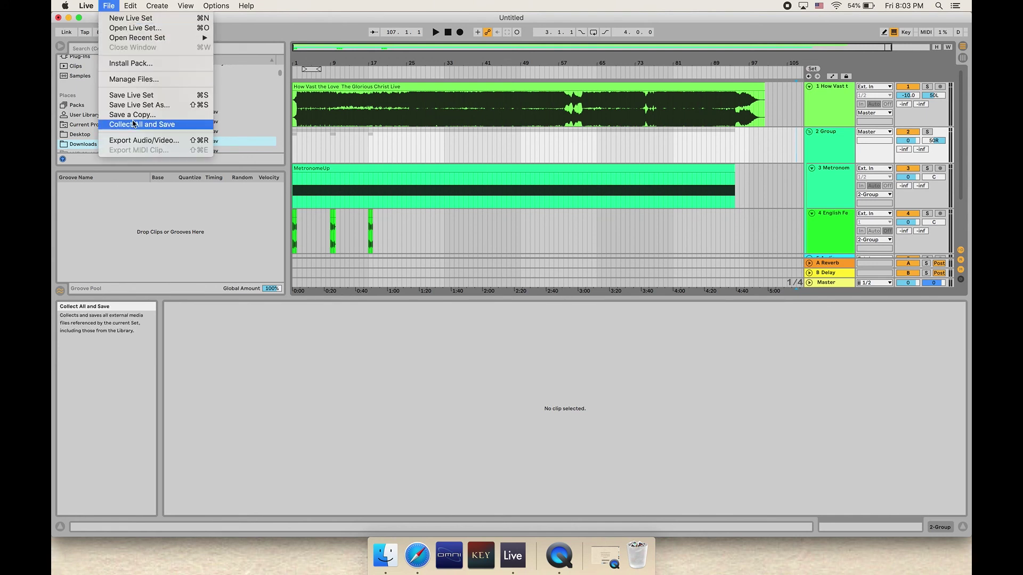
click(134, 141)
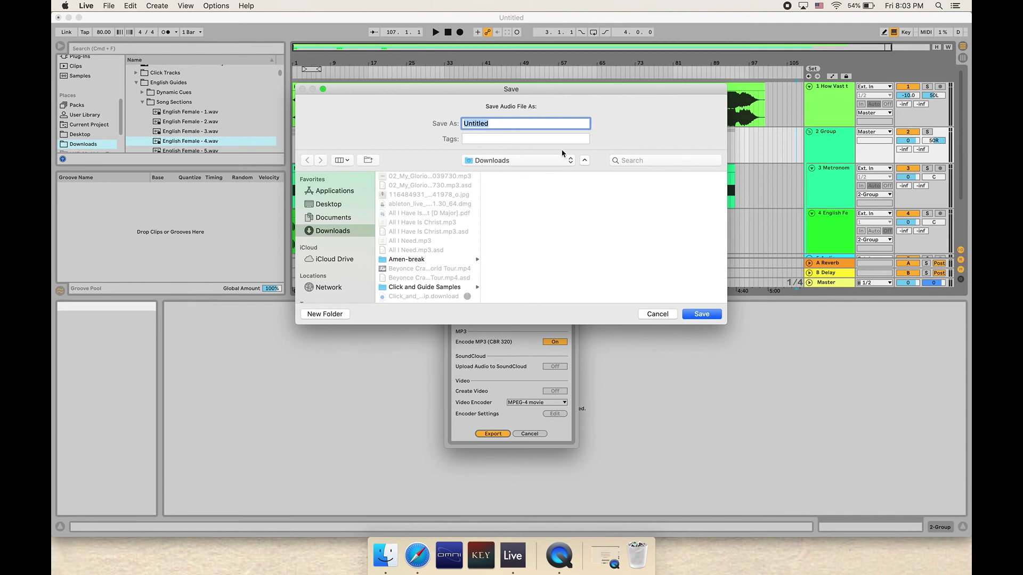
text(How Vast CLICK)
click(360, 203)
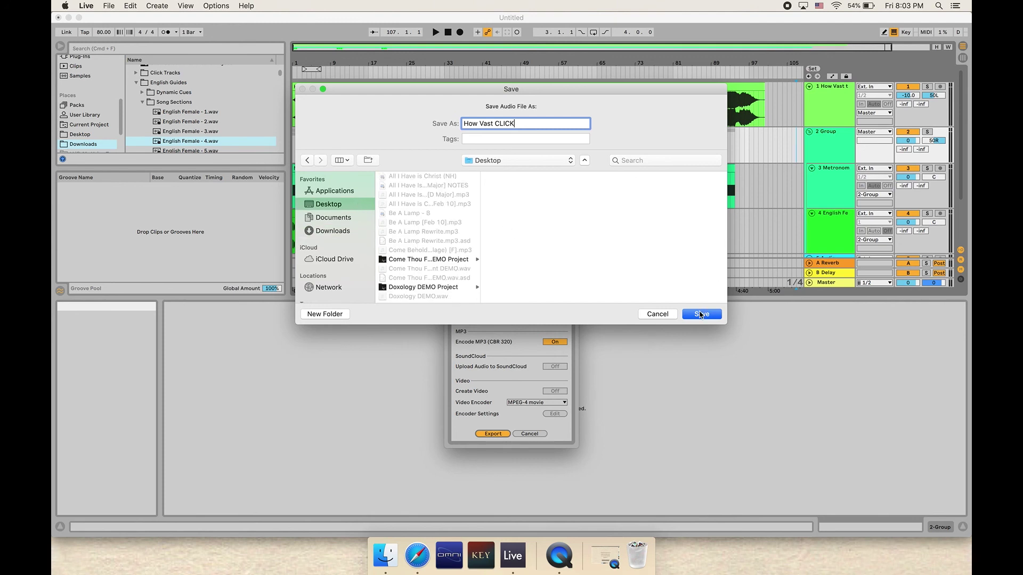
click(701, 314)
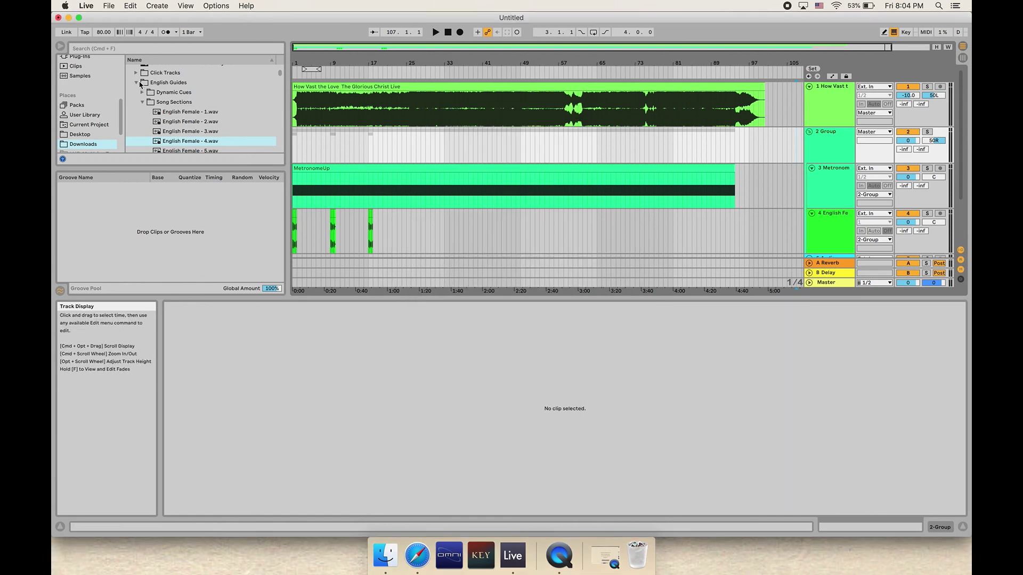
Minimize the Live and browser windows, and expand the Music stack on the desktop
click(68, 19)
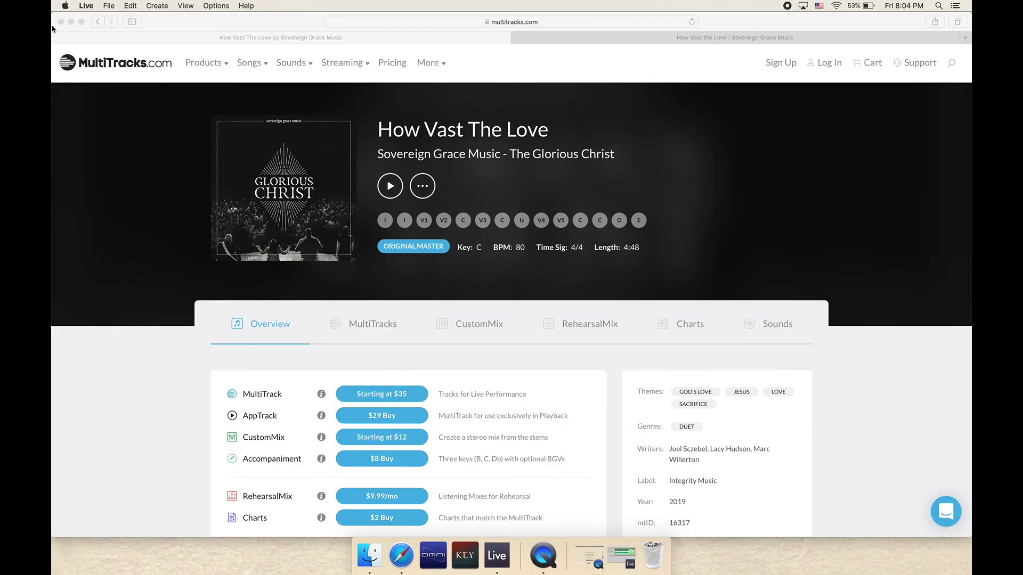
click(71, 22)
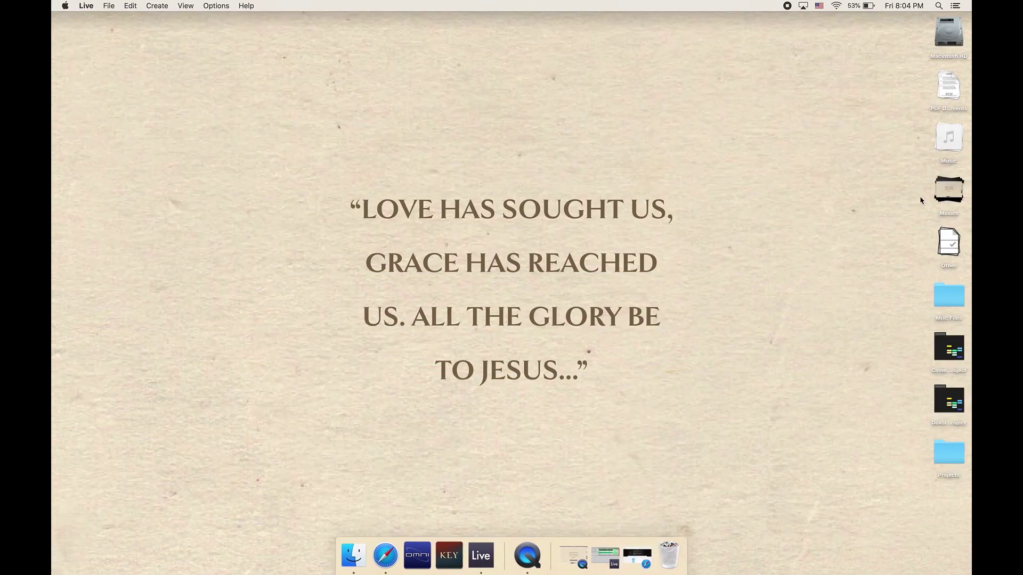
click(949, 149)
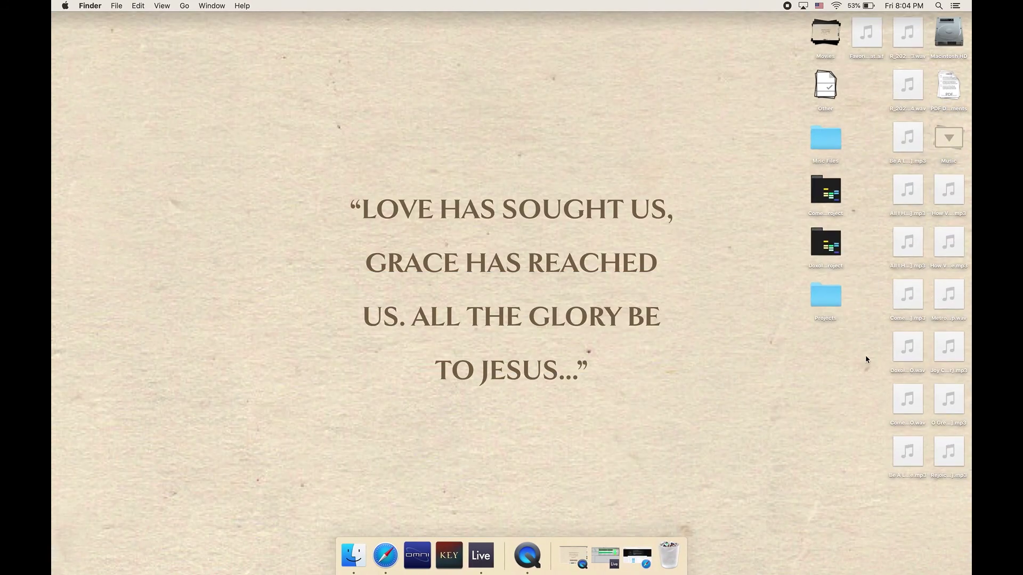
Open the file information for the exported How Vast CLICK.mp3 on the desktop
click(957, 263)
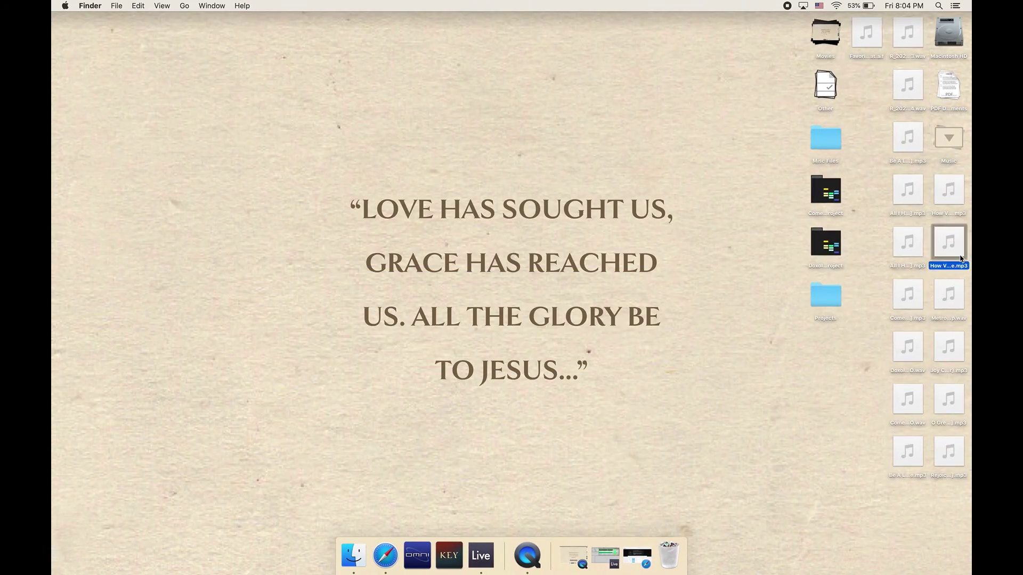
right_click(959, 254)
click(960, 199)
right_click(960, 199)
click(918, 246)
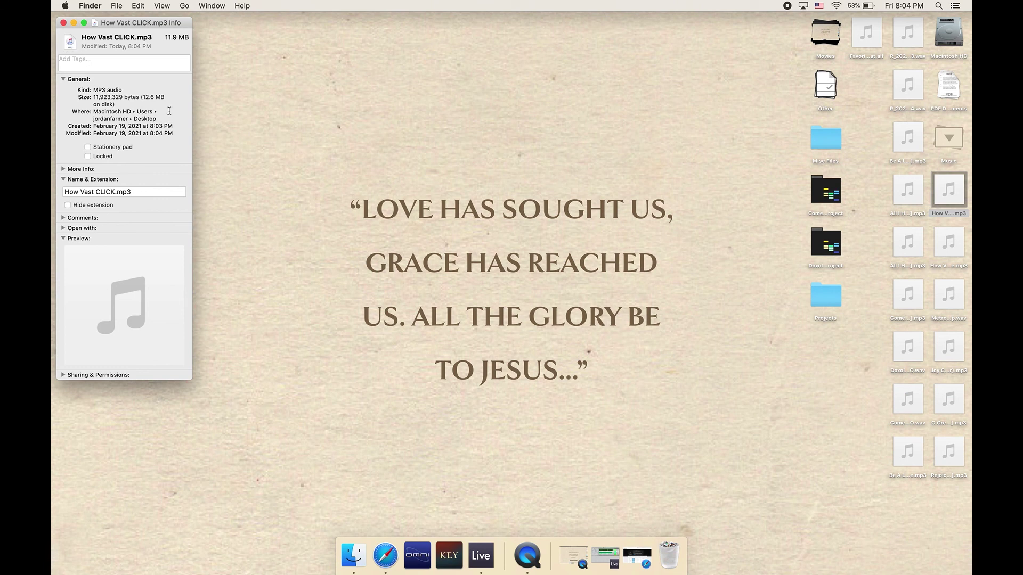
Preview the audio of How Vast CLICK.mp3 from the desktop, stop it, and close the file information window
click(949, 190)
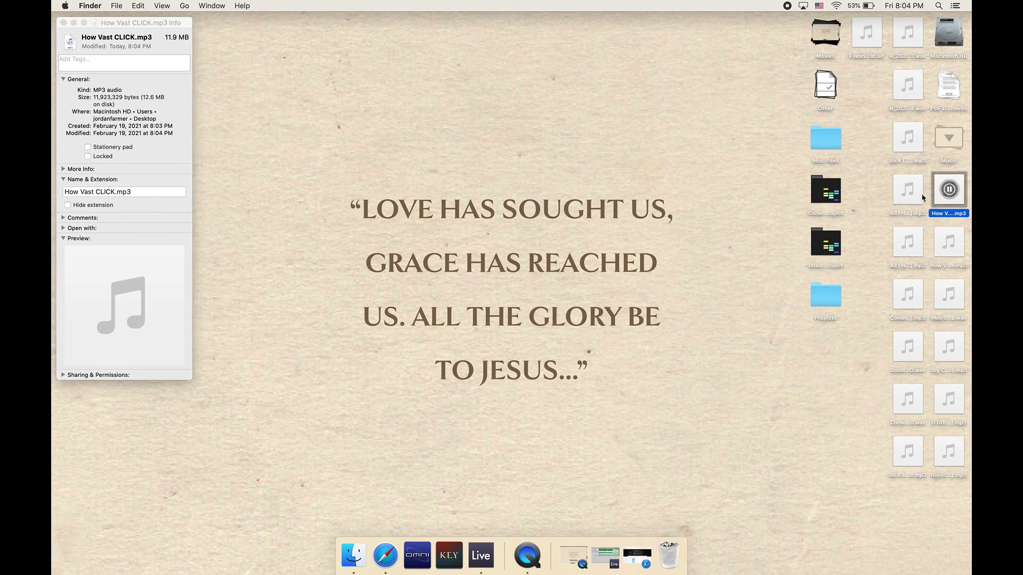
click(950, 191)
click(63, 23)
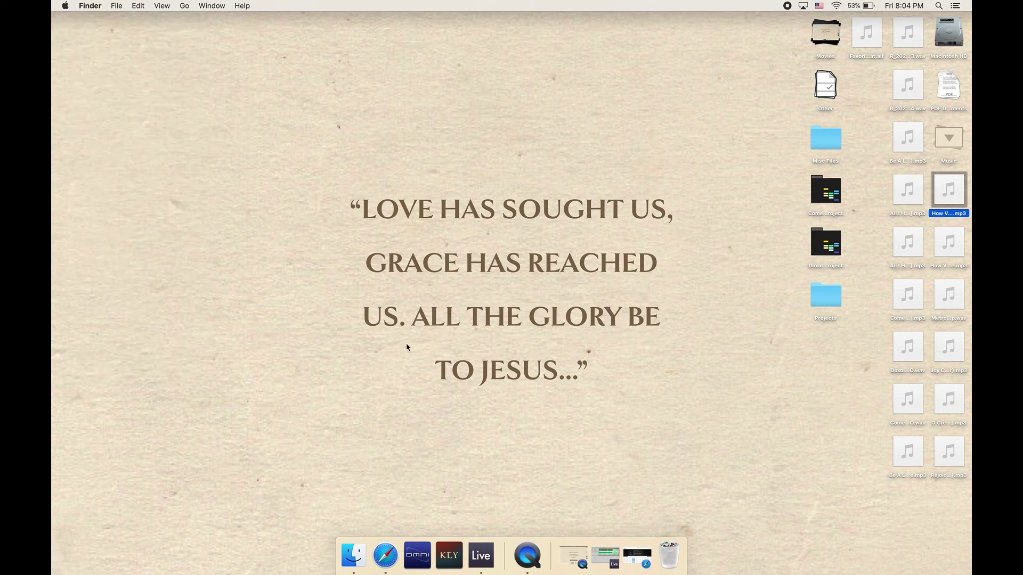